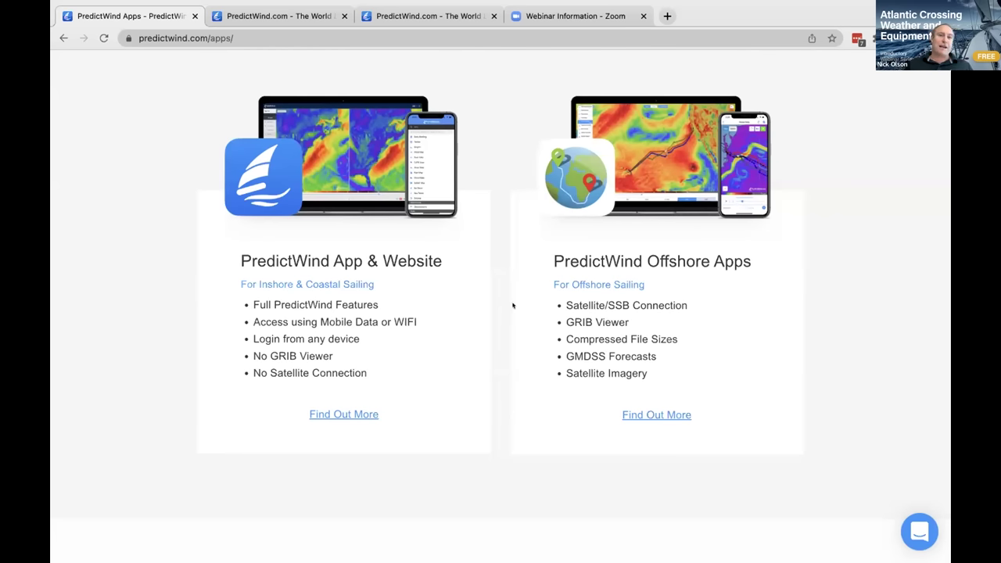
- Switch to the PredictWind weather routing map and reload it, dismissing the saved locations list
{"action": "left_click", "coordinate": [297, 16]}
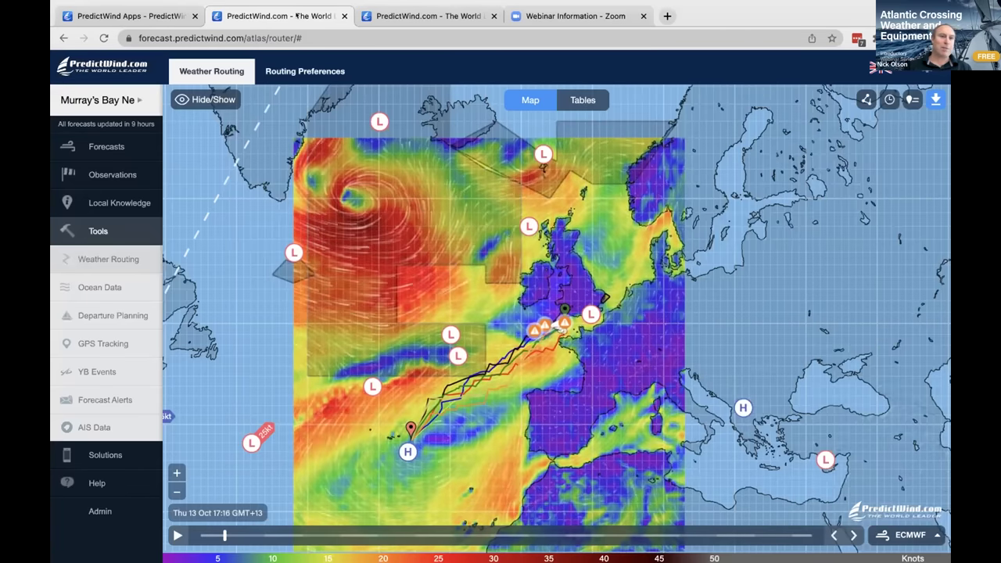
{"action": "key", "text": "super+r"}
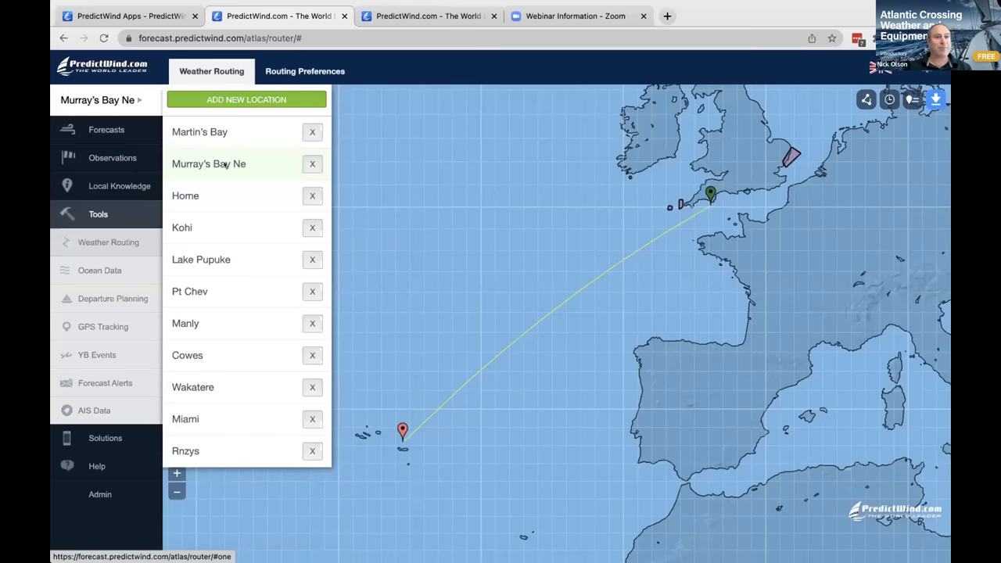
{"action": "left_click", "coordinate": [345, 445]}
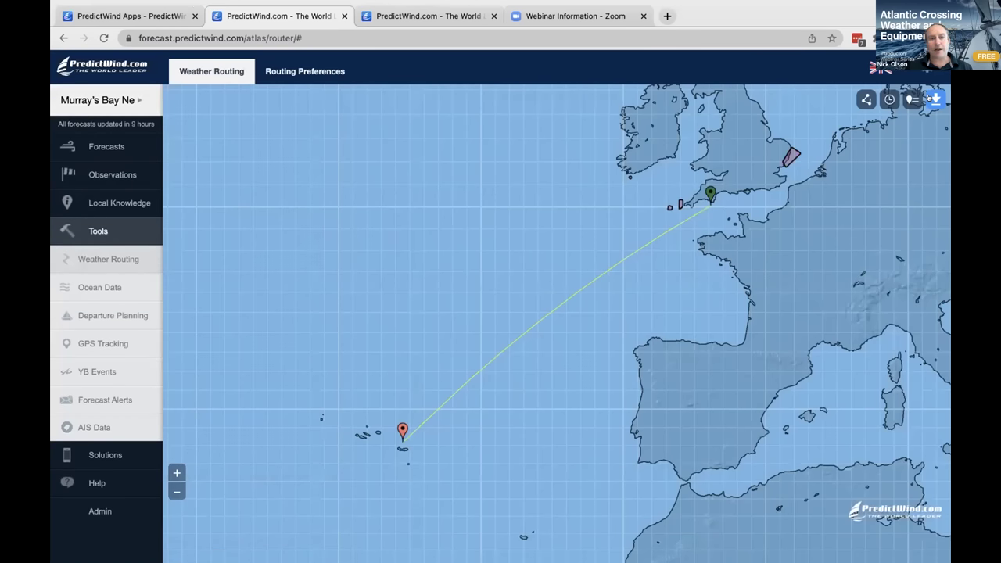
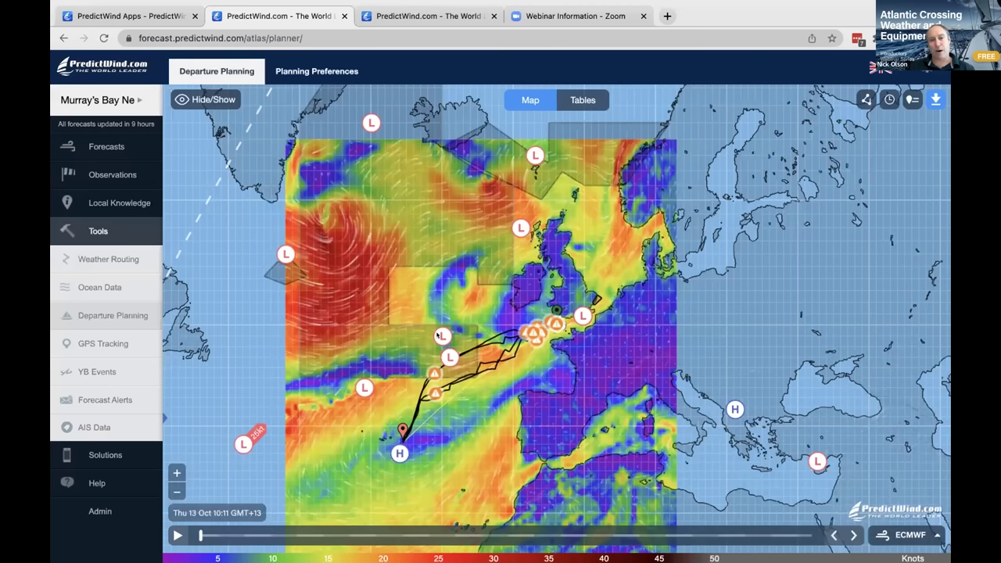
- Display the gale warning details for the North Atlantic zone and the route warning near the English Channel on the departure planning map
{"action": "left_click", "coordinate": [421, 245]}
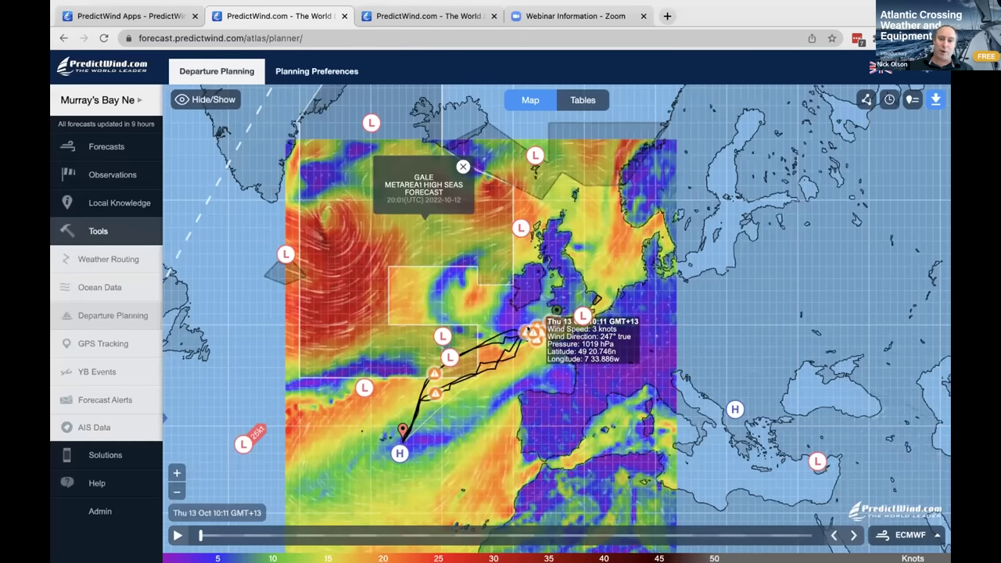
{"action": "left_click", "coordinate": [530, 328]}
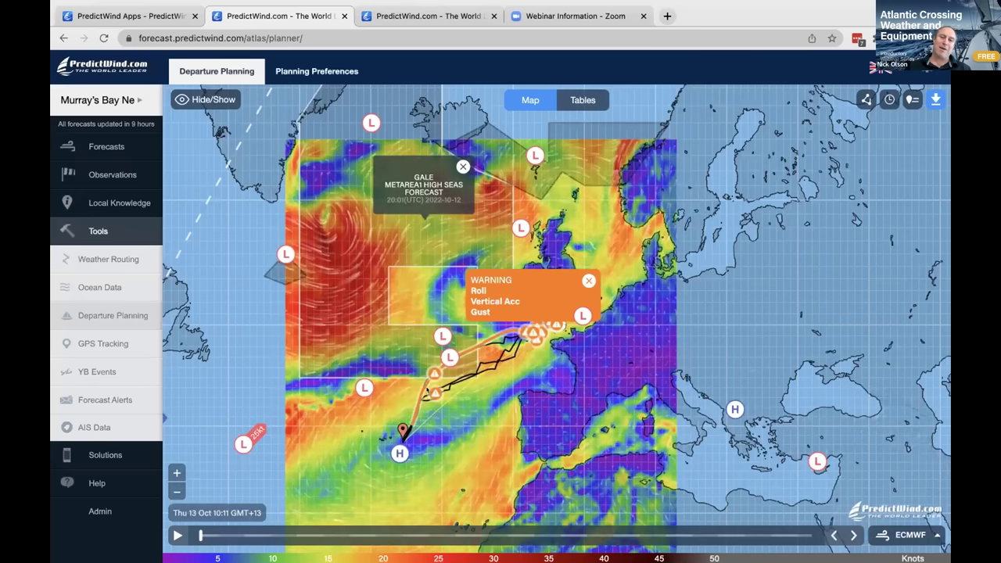
{"action": "mouse_move", "coordinate": [526, 350]}
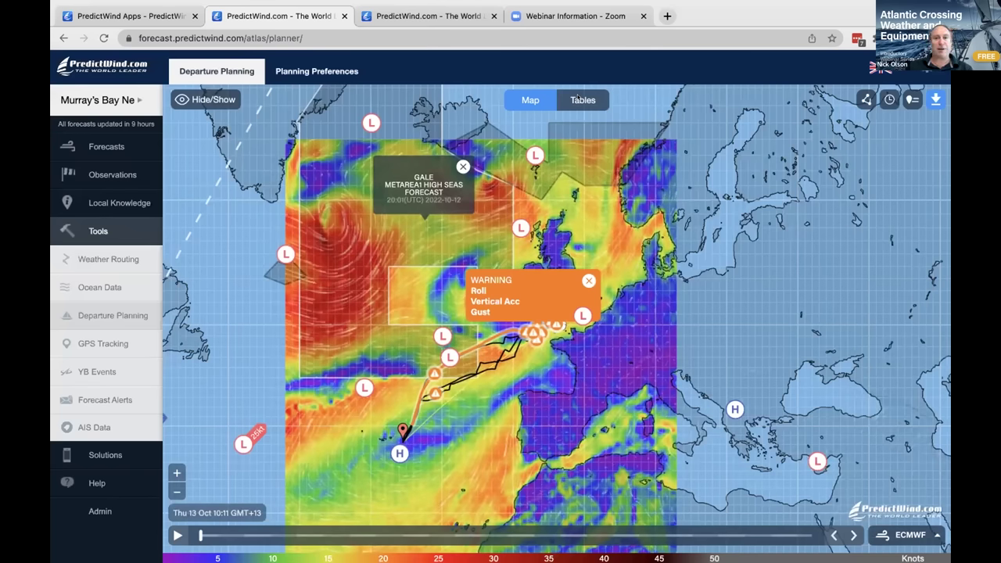
- Compare wind, wave, roll, vertical acceleration and slamming figures for the four departures in the planning table, and return to Weather Routing
{"action": "left_click", "coordinate": [575, 100]}
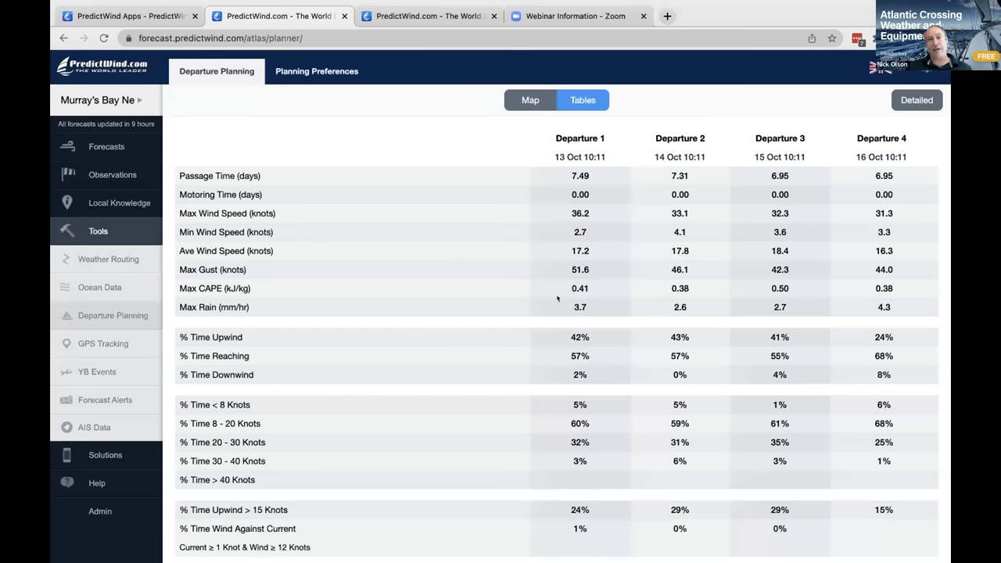
{"action": "scroll", "coordinate": [570, 352], "scroll_direction": "down", "scroll_amount": 3}
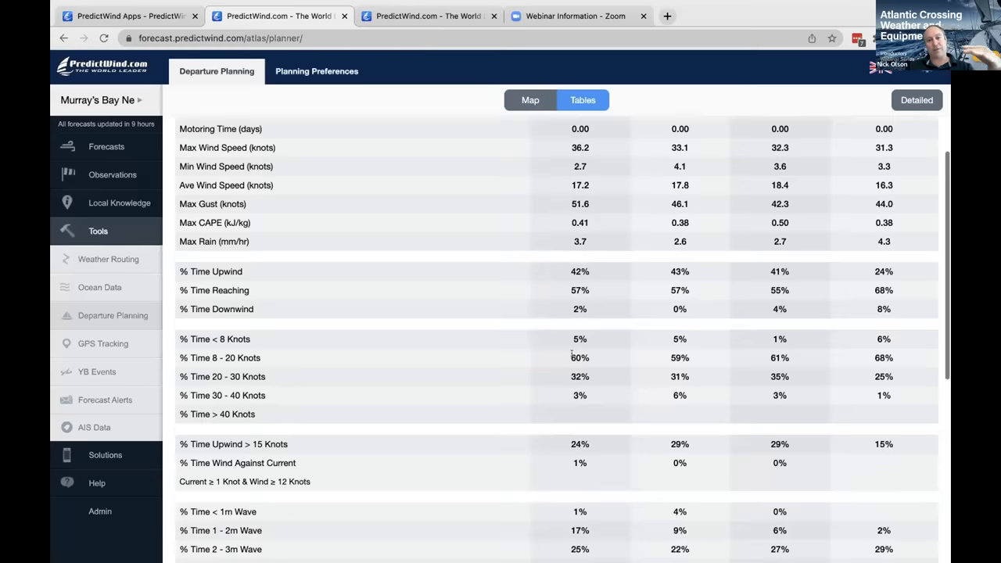
{"action": "scroll", "coordinate": [572, 356], "scroll_direction": "down", "scroll_amount": 3}
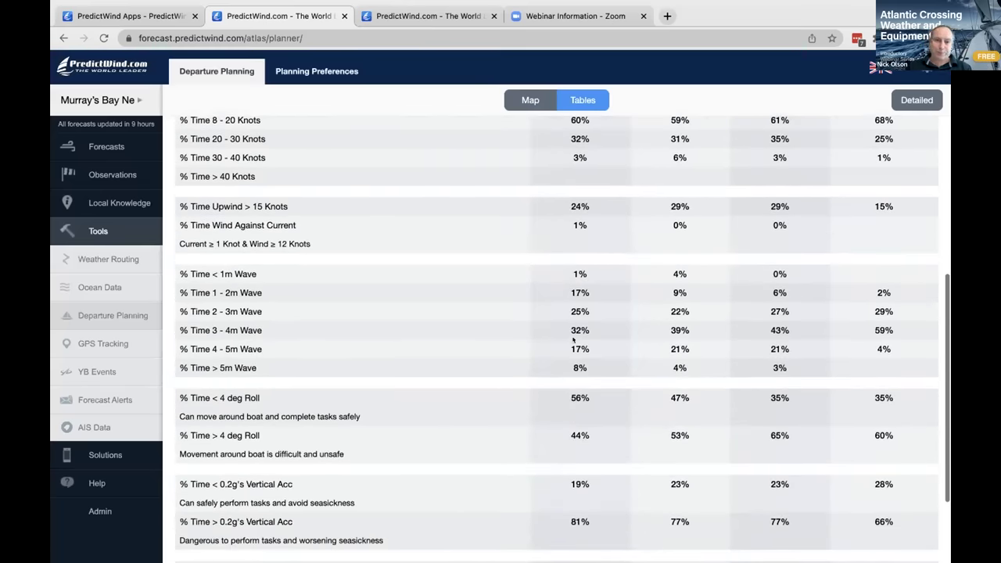
{"action": "scroll", "coordinate": [462, 313], "scroll_direction": "up", "scroll_amount": 4}
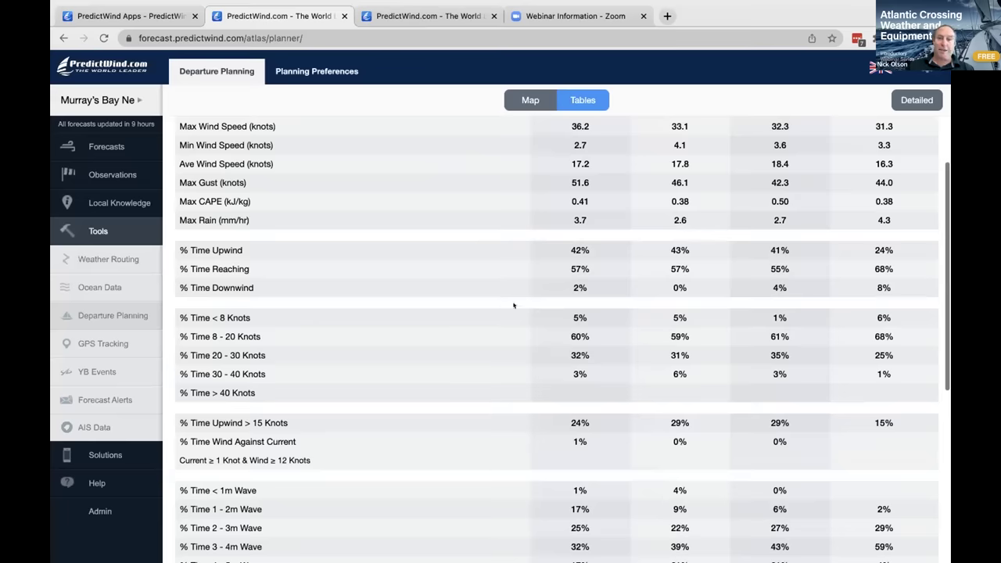
{"action": "scroll", "coordinate": [517, 345], "scroll_direction": "up", "scroll_amount": 1}
{"action": "scroll", "coordinate": [517, 344], "scroll_direction": "down", "scroll_amount": 6}
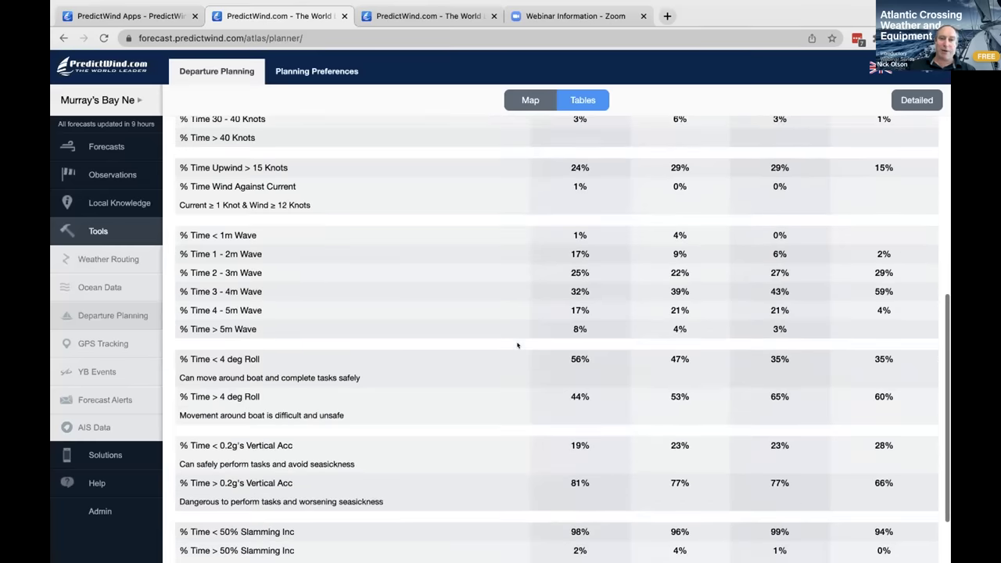
{"action": "scroll", "coordinate": [391, 344], "scroll_direction": "down", "scroll_amount": 2}
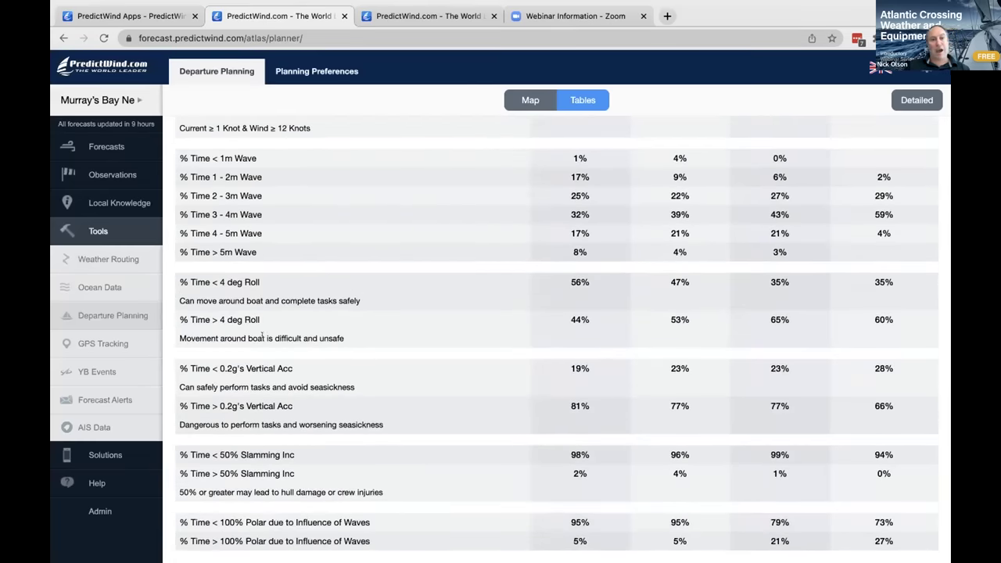
{"action": "scroll", "coordinate": [283, 334], "scroll_direction": "up", "scroll_amount": 1}
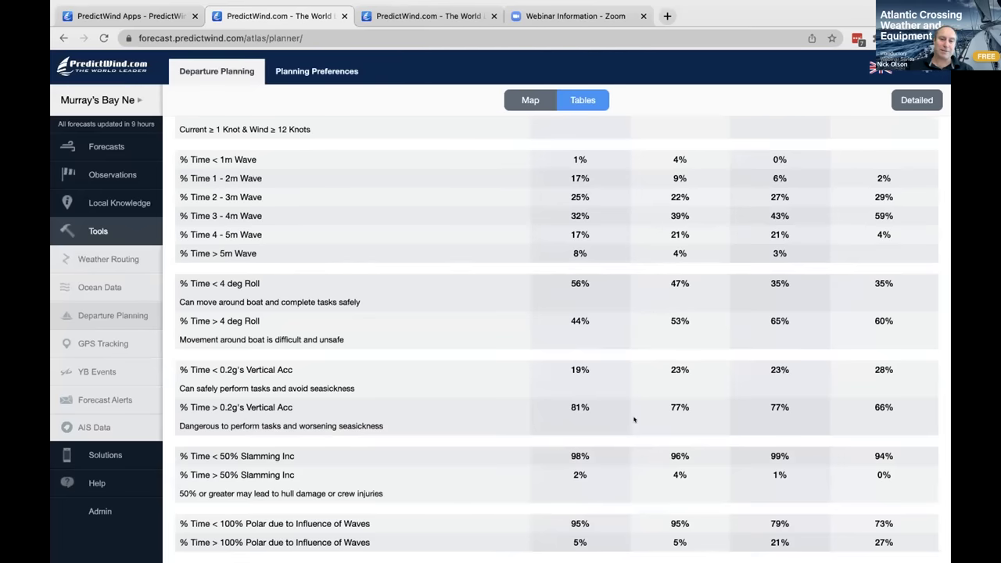
{"action": "scroll", "coordinate": [633, 420], "scroll_direction": "down", "scroll_amount": 1}
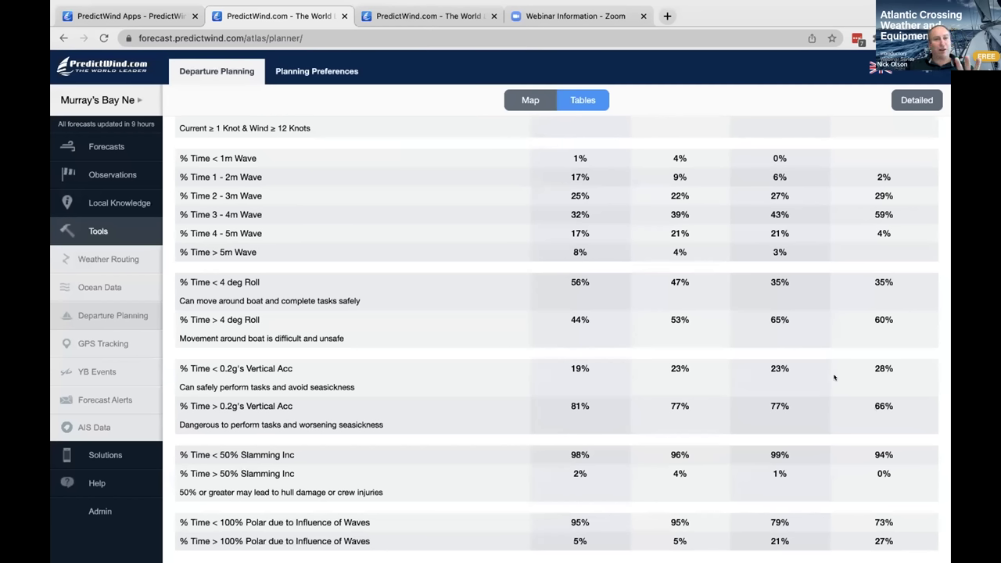
{"action": "scroll", "coordinate": [698, 379], "scroll_direction": "up", "scroll_amount": 5}
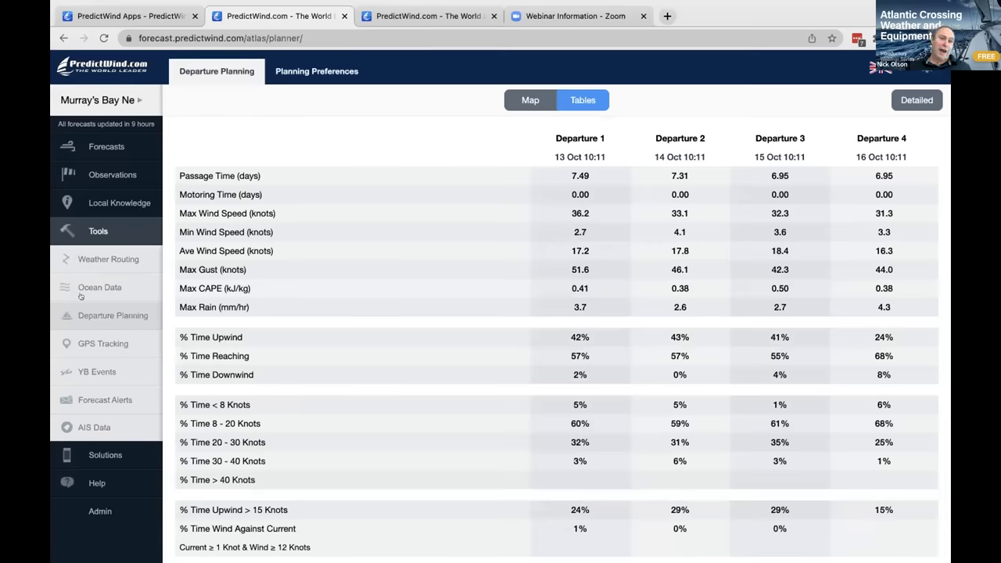
{"action": "left_click", "coordinate": [109, 259]}
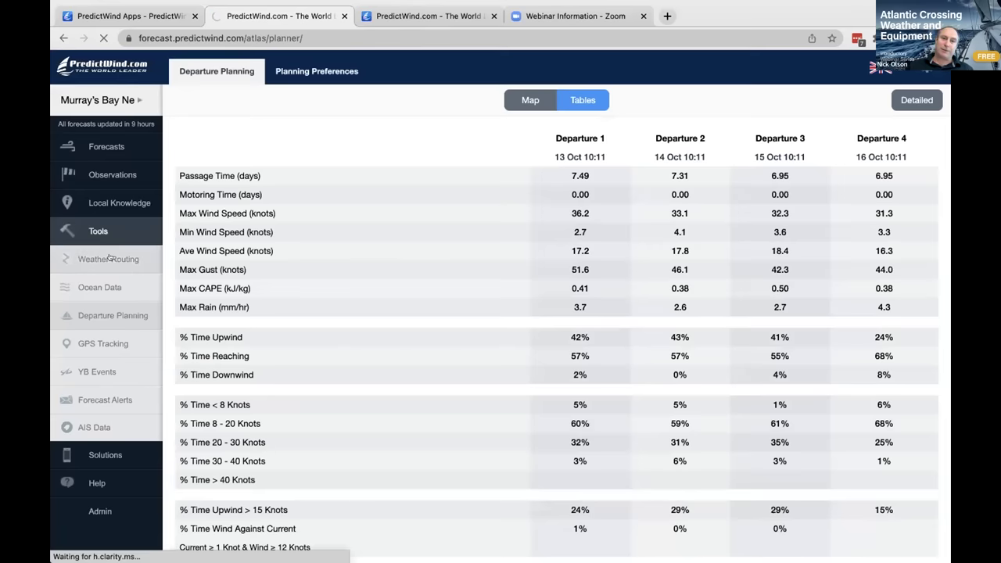
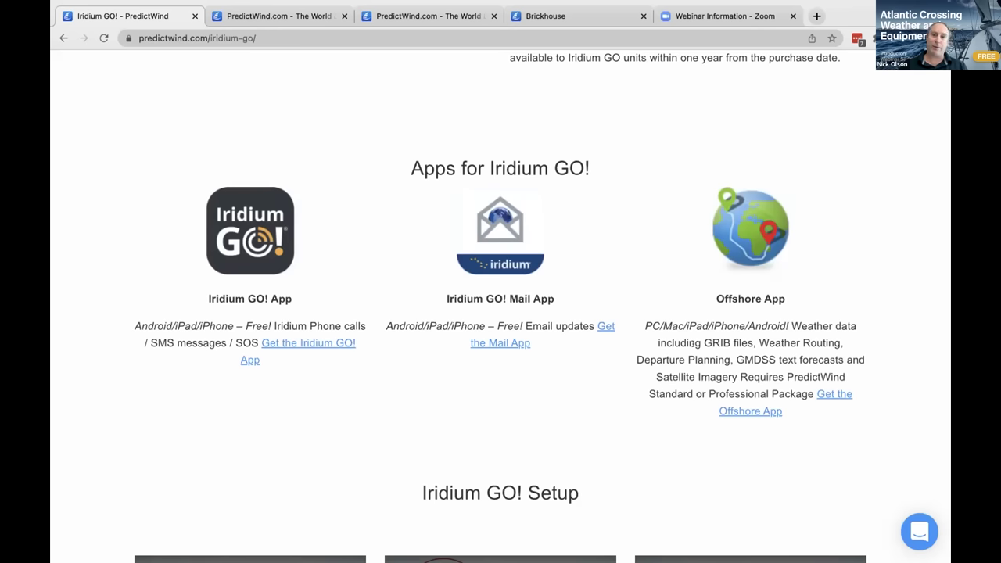
- Review the Apps for Iridium GO! section of the Iridium GO! page
{"action": "scroll", "coordinate": [625, 237], "scroll_direction": "up", "scroll_amount": 1}
{"action": "scroll", "coordinate": [625, 237], "scroll_direction": "up", "scroll_amount": 2}
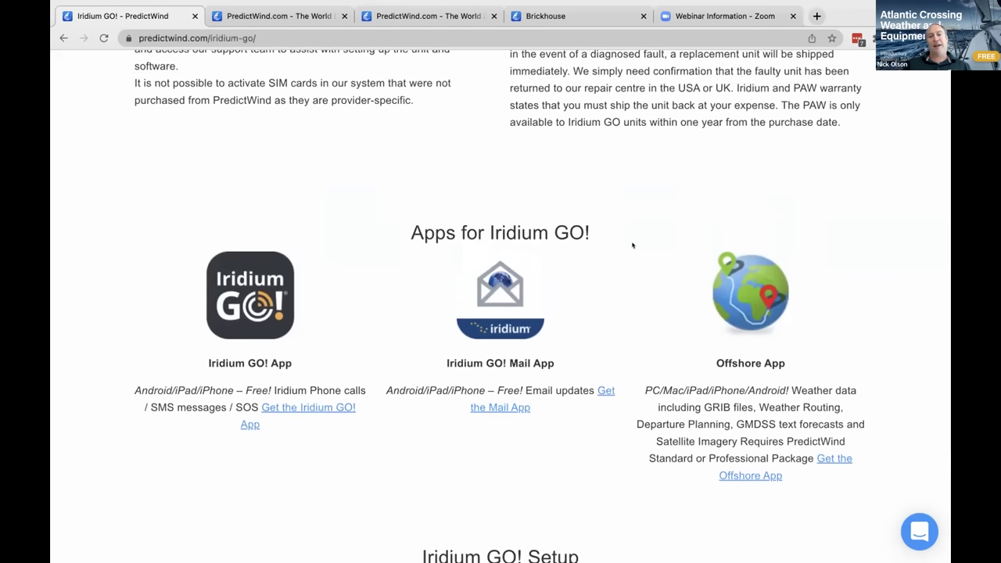
{"action": "scroll", "coordinate": [627, 297], "scroll_direction": "down", "scroll_amount": 2}
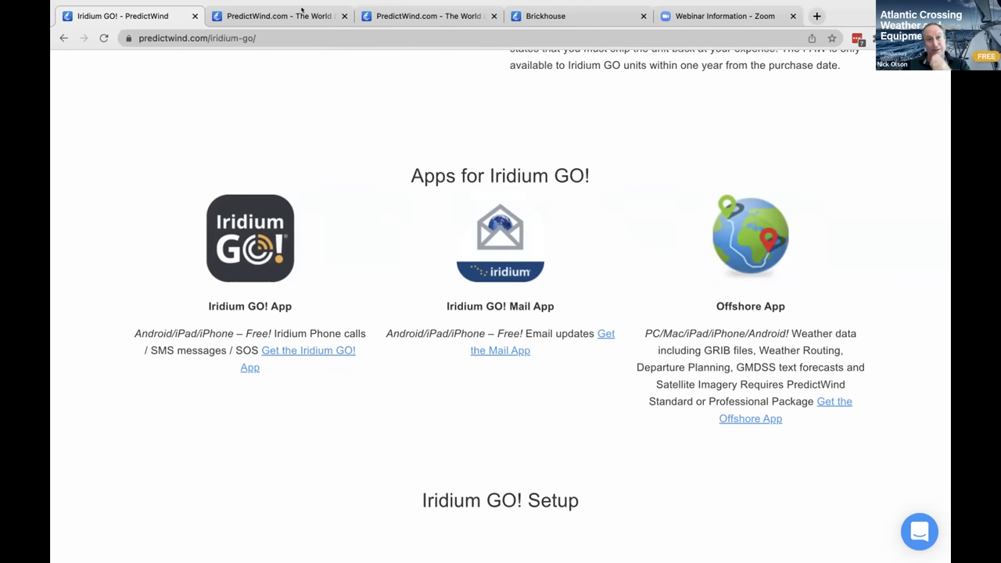
- Return to the weather routing map and open the Routing Preferences
{"action": "left_click", "coordinate": [273, 16]}
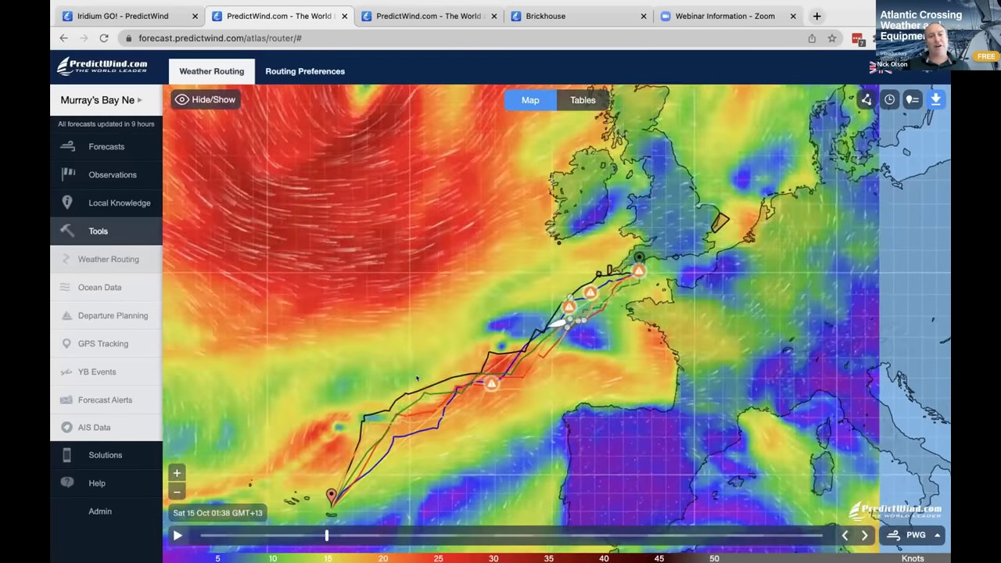
{"action": "mouse_move", "coordinate": [417, 378]}
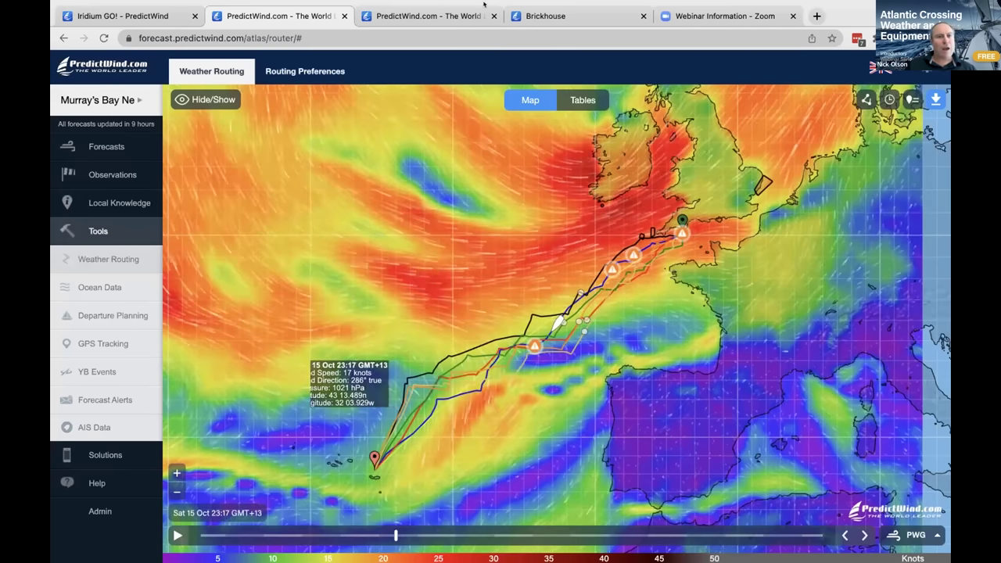
{"action": "left_click", "coordinate": [317, 70]}
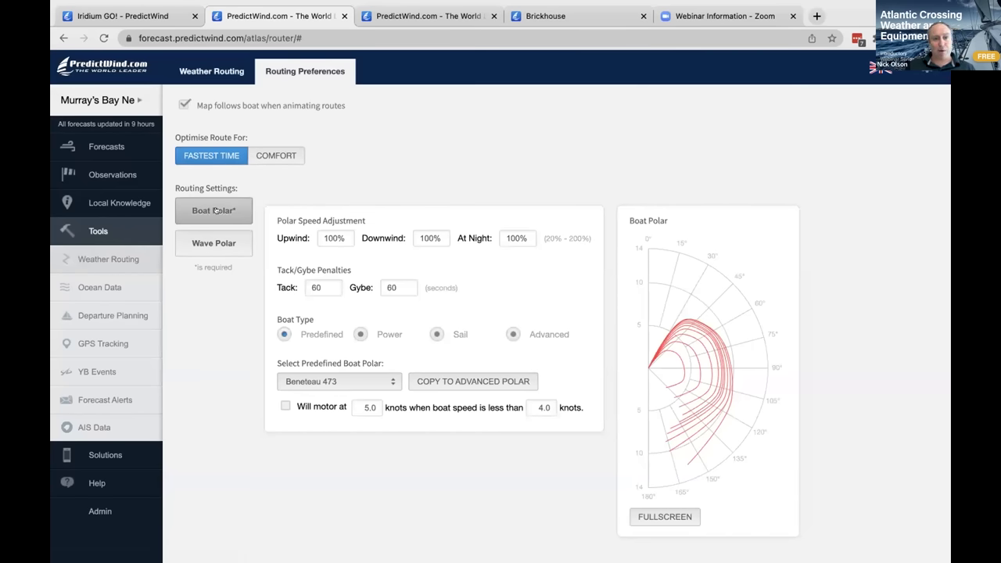
- Browse the predefined boat polars from the generic sail boats to the x50, keeping Beneteau 473 selected
{"action": "scroll", "coordinate": [464, 266], "scroll_direction": "down", "scroll_amount": 2}
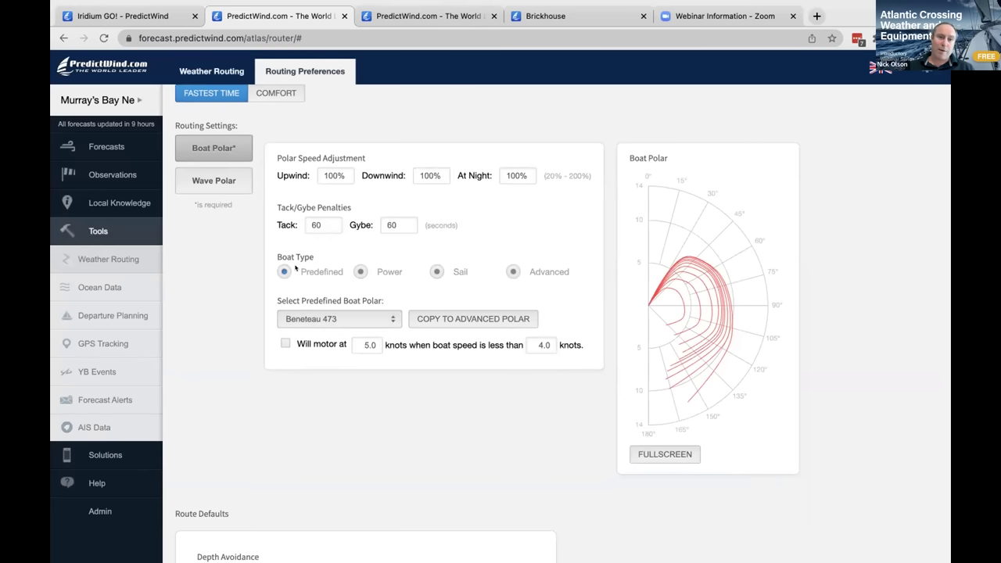
{"action": "left_click", "coordinate": [393, 318]}
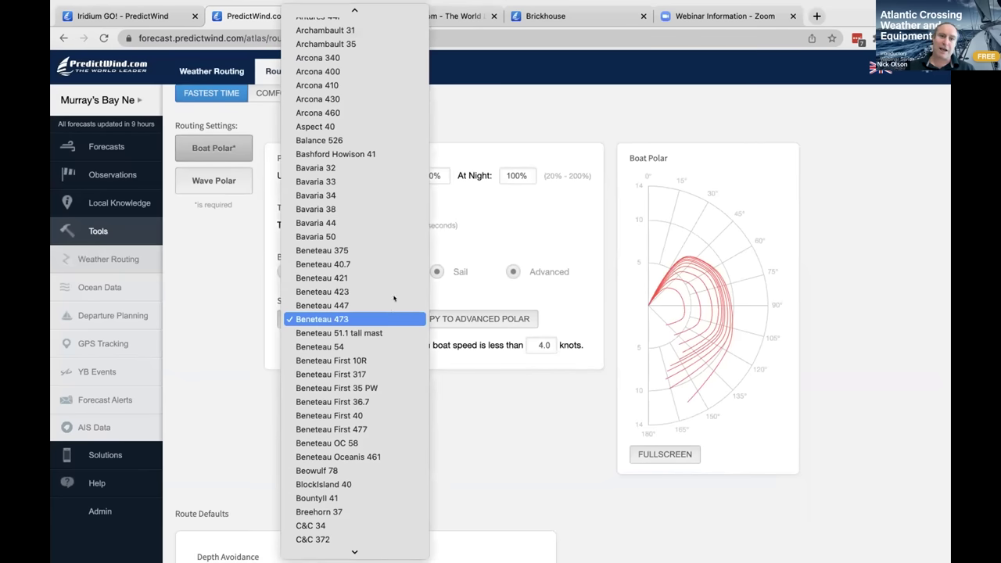
{"action": "scroll", "coordinate": [395, 266], "scroll_direction": "up", "scroll_amount": 5}
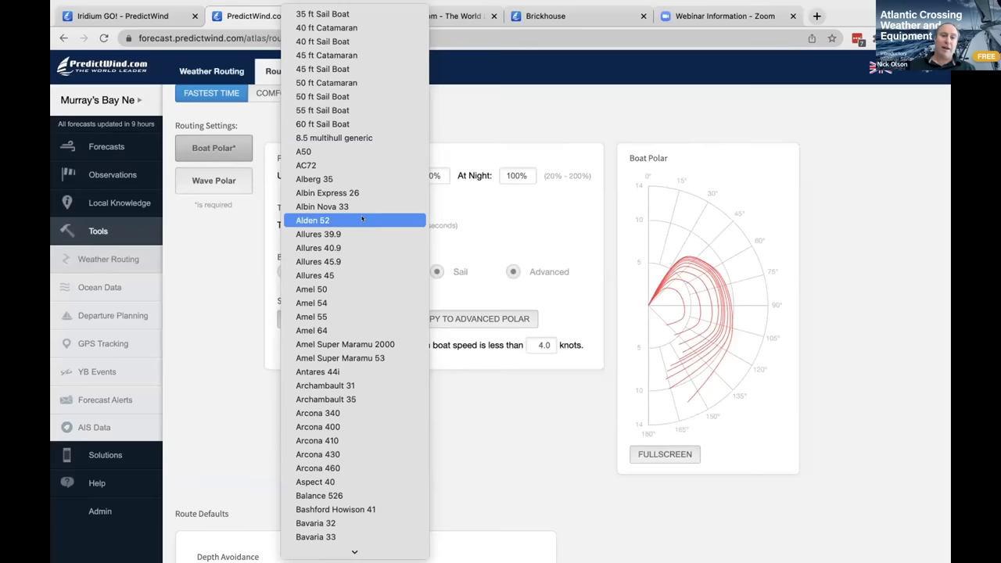
{"action": "scroll", "coordinate": [362, 219], "scroll_direction": "down", "scroll_amount": 15}
{"action": "scroll", "coordinate": [362, 219], "scroll_direction": "down", "scroll_amount": 20}
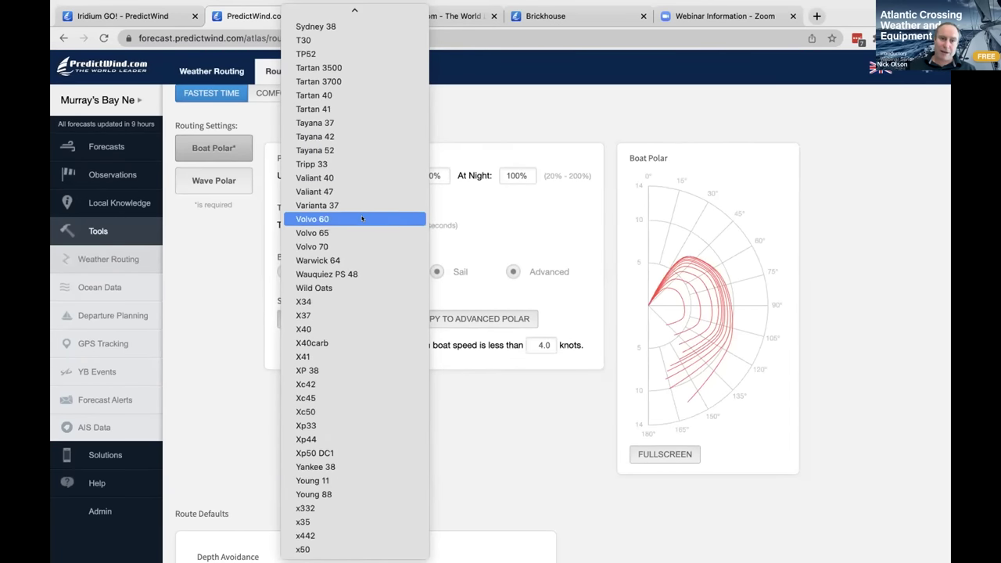
{"action": "scroll", "coordinate": [397, 158], "scroll_direction": "up", "scroll_amount": 10}
{"action": "scroll", "coordinate": [398, 158], "scroll_direction": "up", "scroll_amount": 20}
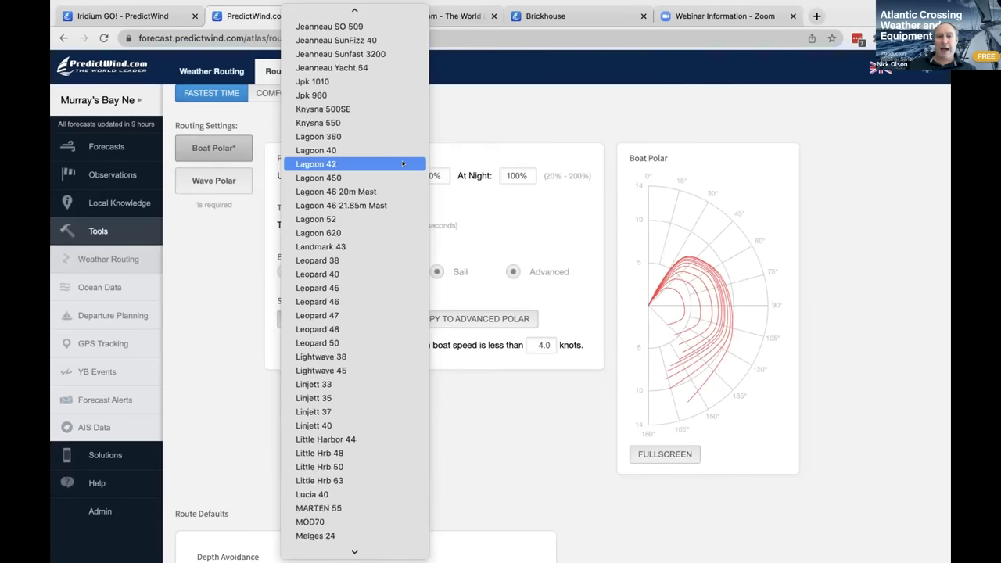
{"action": "scroll", "coordinate": [403, 164], "scroll_direction": "up", "scroll_amount": 20}
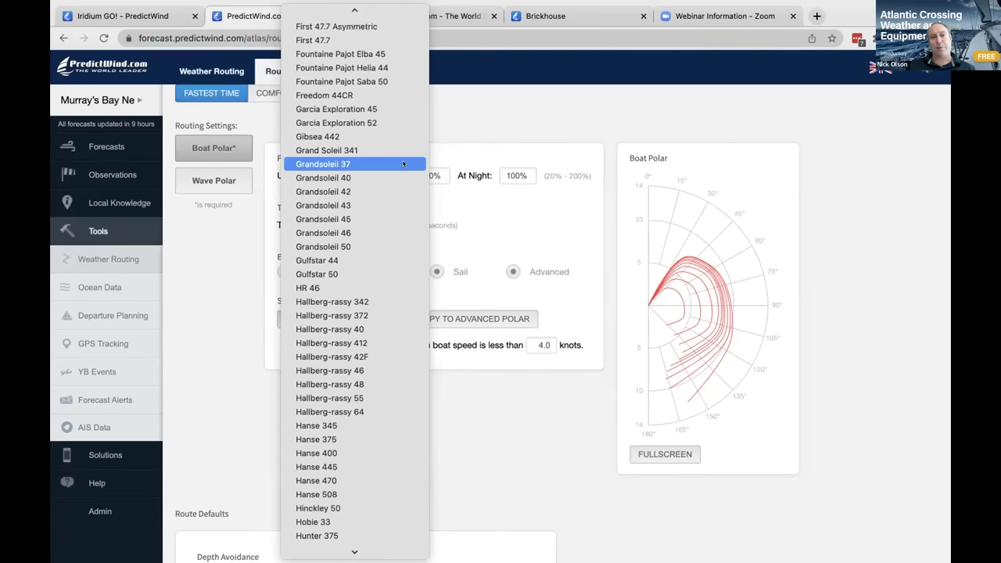
{"action": "scroll", "coordinate": [403, 164], "scroll_direction": "up", "scroll_amount": 20}
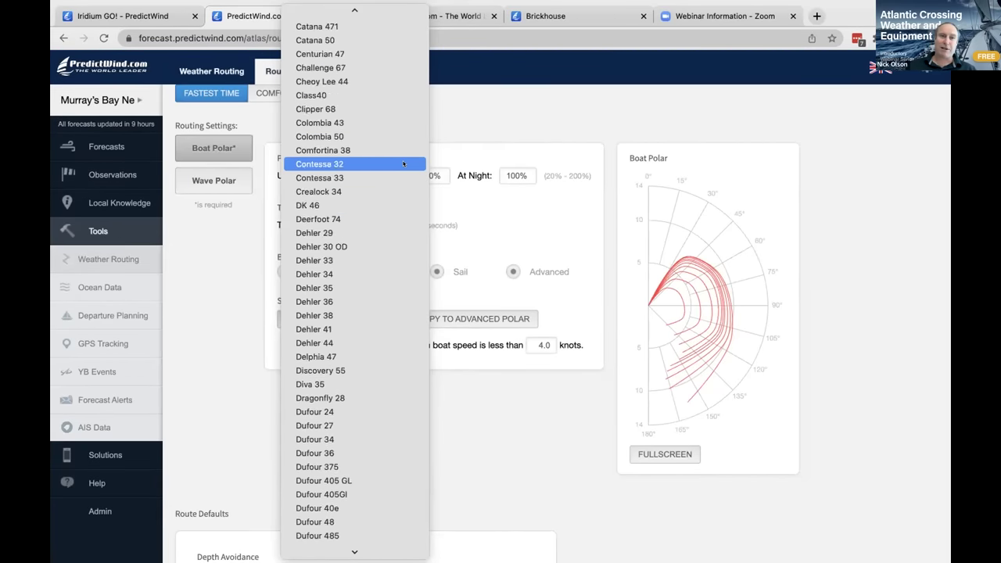
{"action": "scroll", "coordinate": [403, 163], "scroll_direction": "up", "scroll_amount": 10}
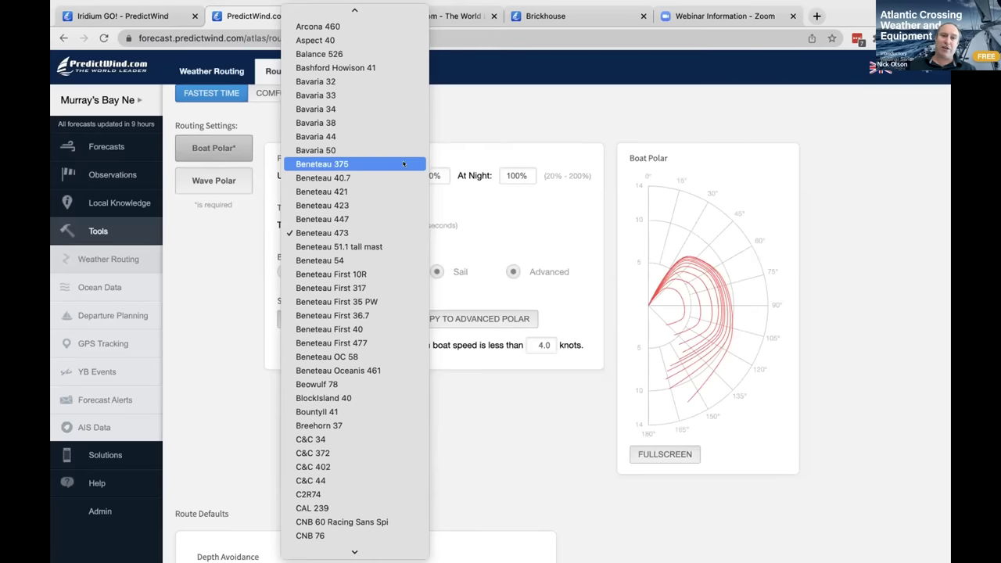
{"action": "left_click", "coordinate": [365, 229]}
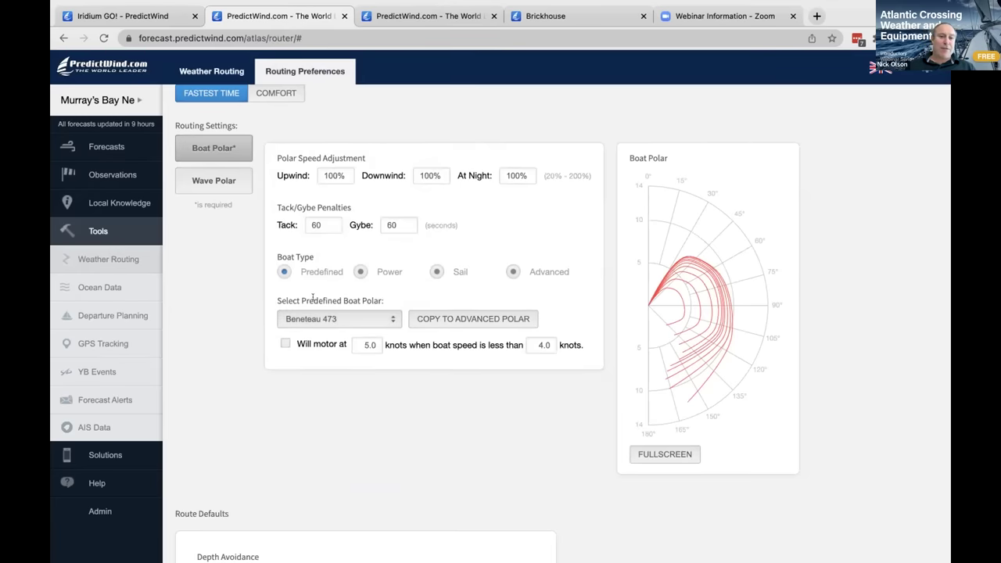
- Switch the boat type to Power and then to Sail to show each type's maximum boat speed settings
{"action": "left_click", "coordinate": [359, 271]}
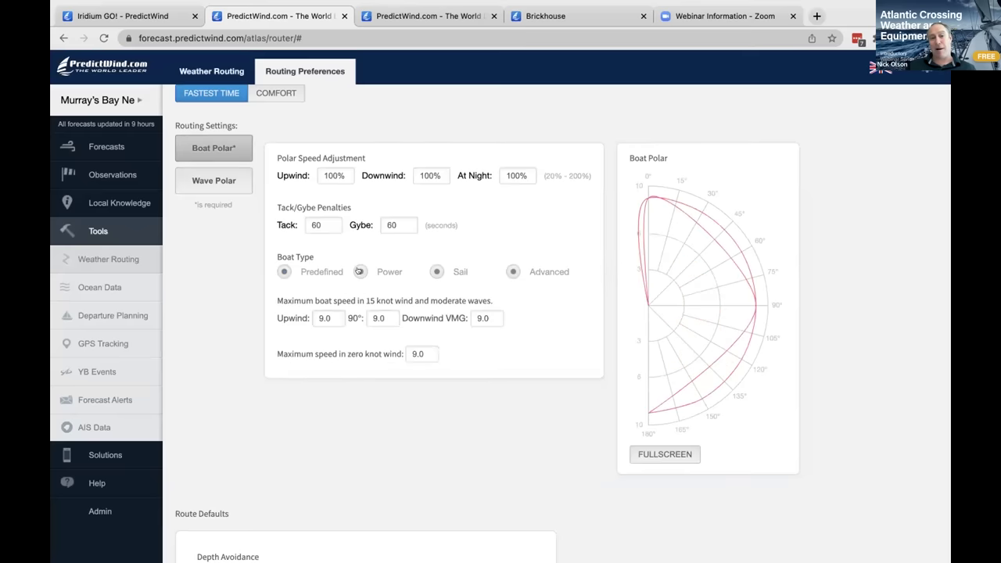
{"action": "left_click", "coordinate": [433, 271]}
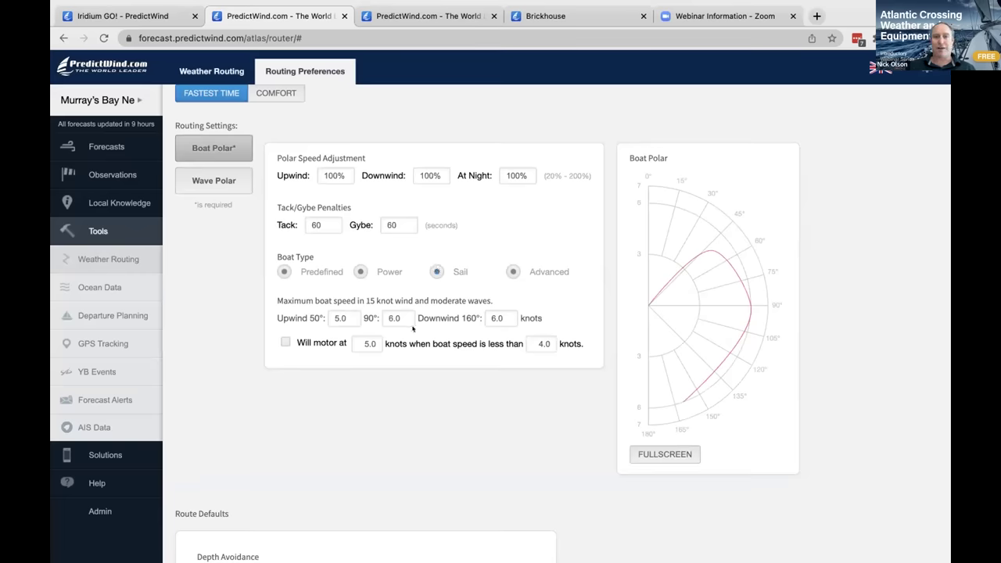
{"action": "scroll", "coordinate": [421, 327], "scroll_direction": "up", "scroll_amount": 1}
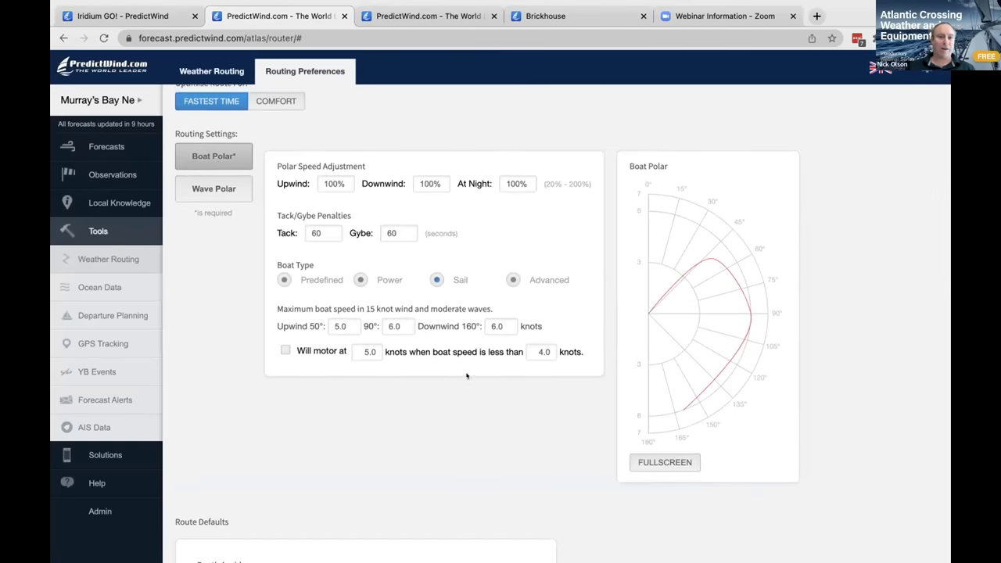
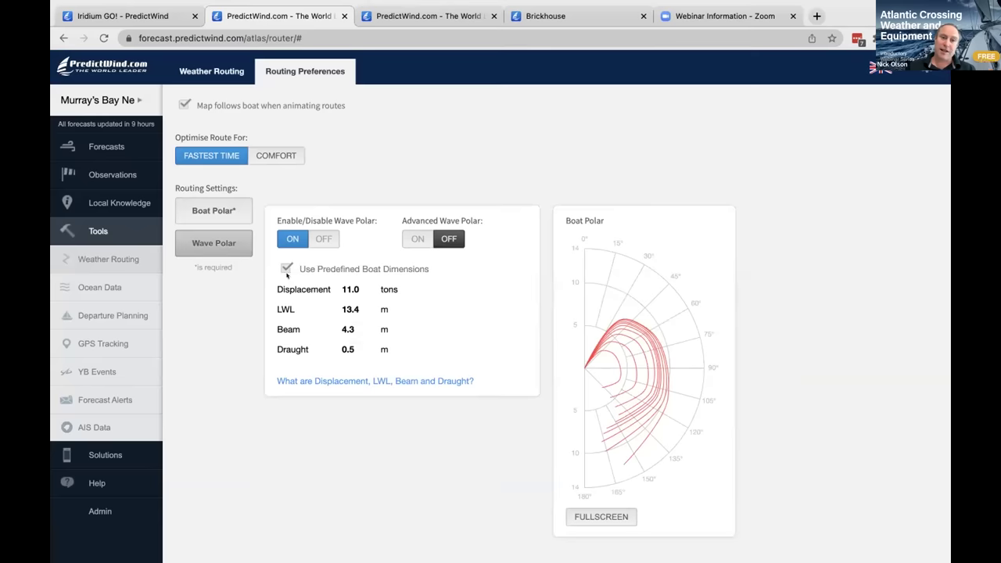
- Turn off Use Predefined Boat Dimensions in the Wave Polar settings to make the boat dimensions editable
{"action": "left_click", "coordinate": [282, 267]}
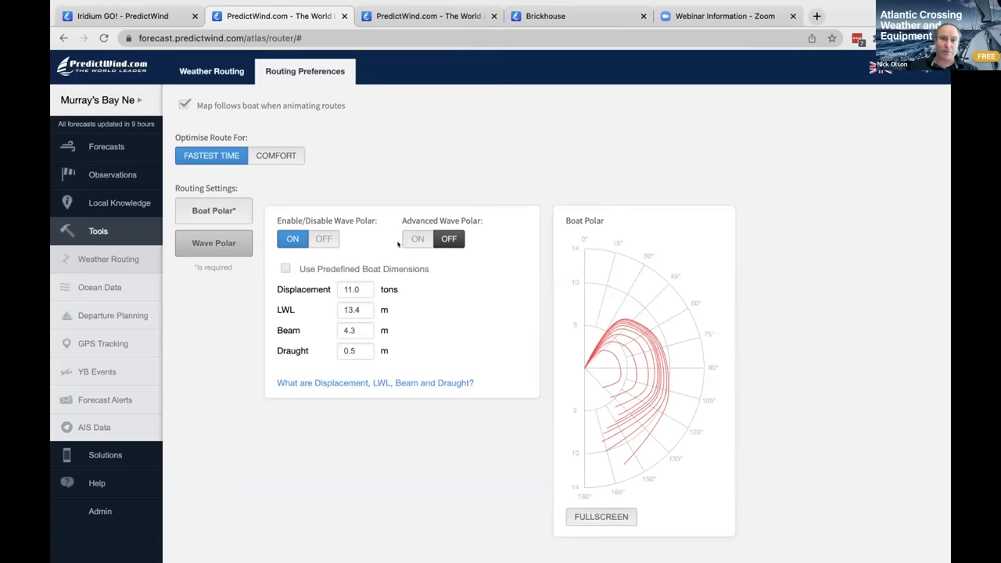
{"action": "left_click", "coordinate": [281, 268]}
{"action": "left_click", "coordinate": [281, 268]}
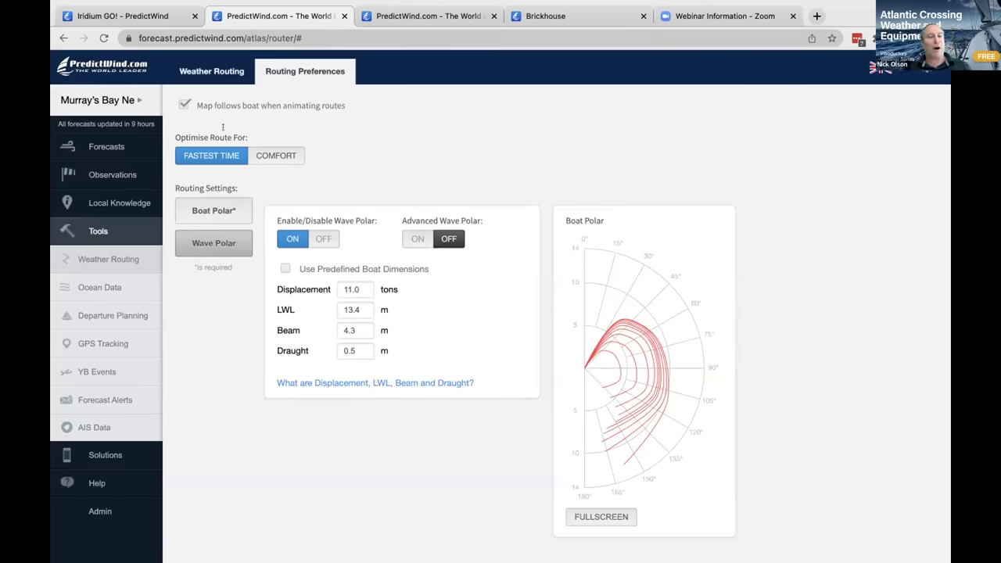
- Return to the weather routing results and review each forecast model's route summary in the Wind table
{"action": "left_click", "coordinate": [216, 73]}
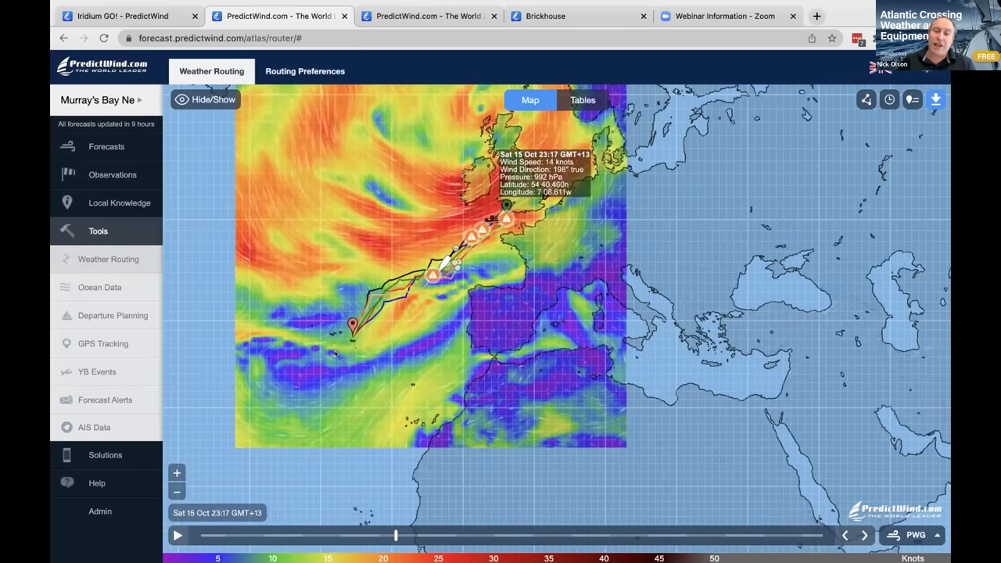
{"action": "left_click", "coordinate": [579, 103]}
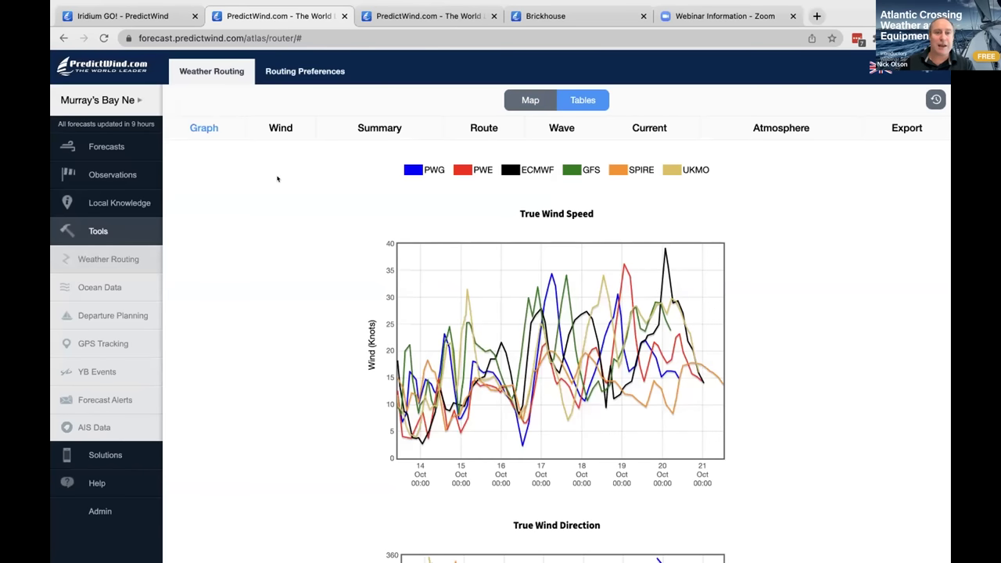
{"action": "left_click", "coordinate": [281, 128]}
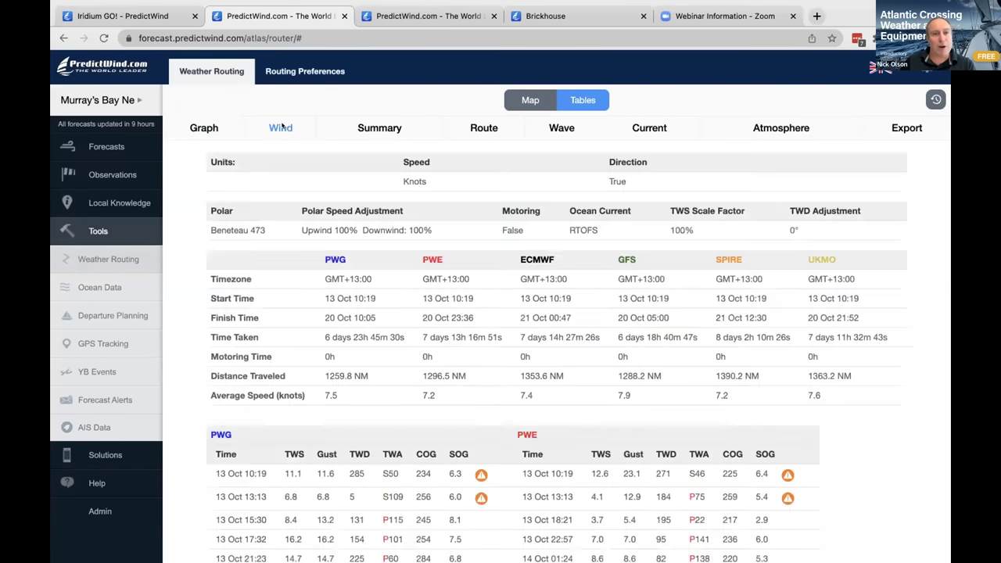
{"action": "scroll", "coordinate": [450, 277], "scroll_direction": "down", "scroll_amount": 5}
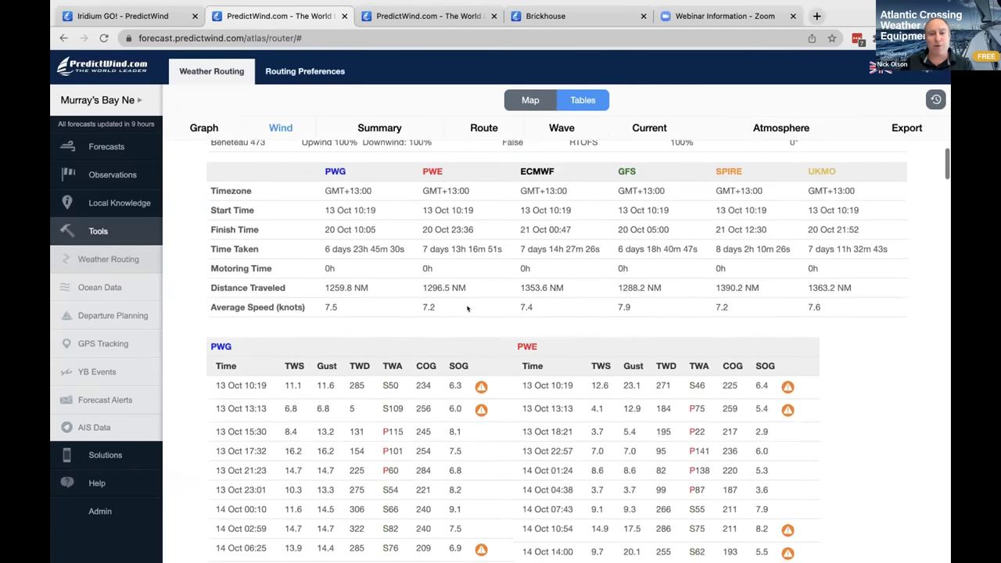
{"action": "scroll", "coordinate": [467, 310], "scroll_direction": "down", "scroll_amount": 3}
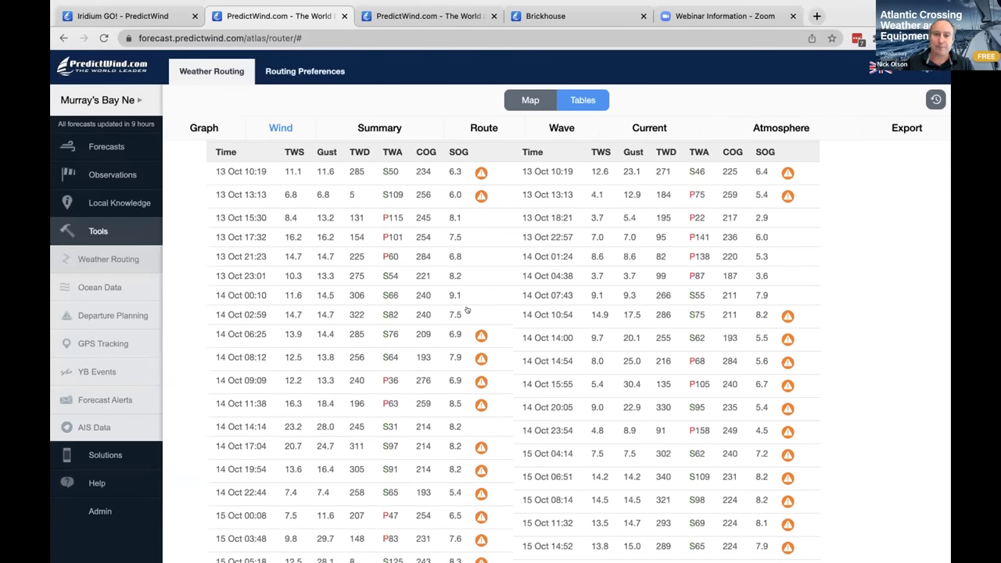
- Examine the PWG and PWE wind speed, gust, direction, wind angle, course and boat speed entries along the route
{"action": "scroll", "coordinate": [429, 300], "scroll_direction": "up", "scroll_amount": 2}
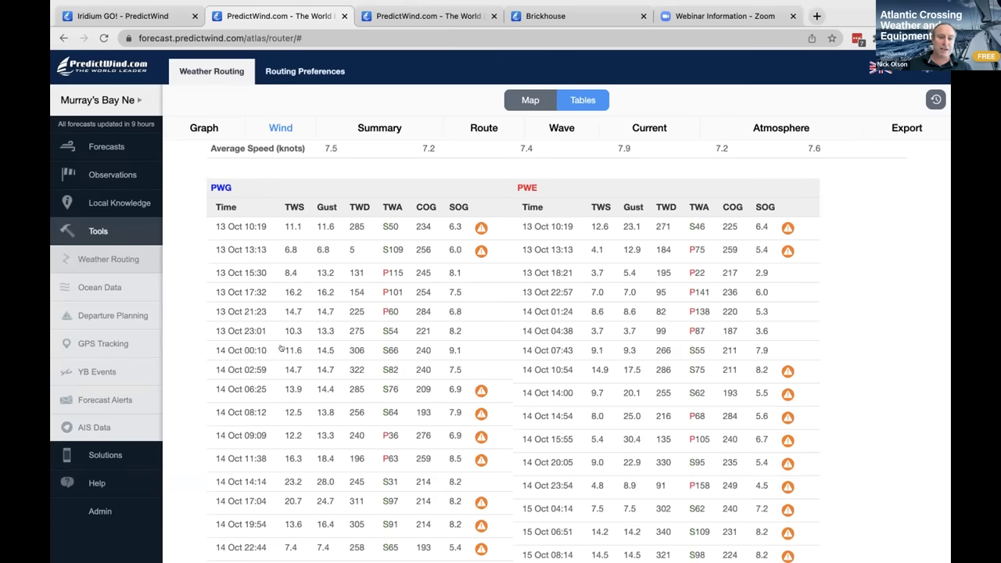
{"action": "scroll", "coordinate": [287, 352], "scroll_direction": "down", "scroll_amount": 3}
{"action": "scroll", "coordinate": [287, 351], "scroll_direction": "down", "scroll_amount": 2}
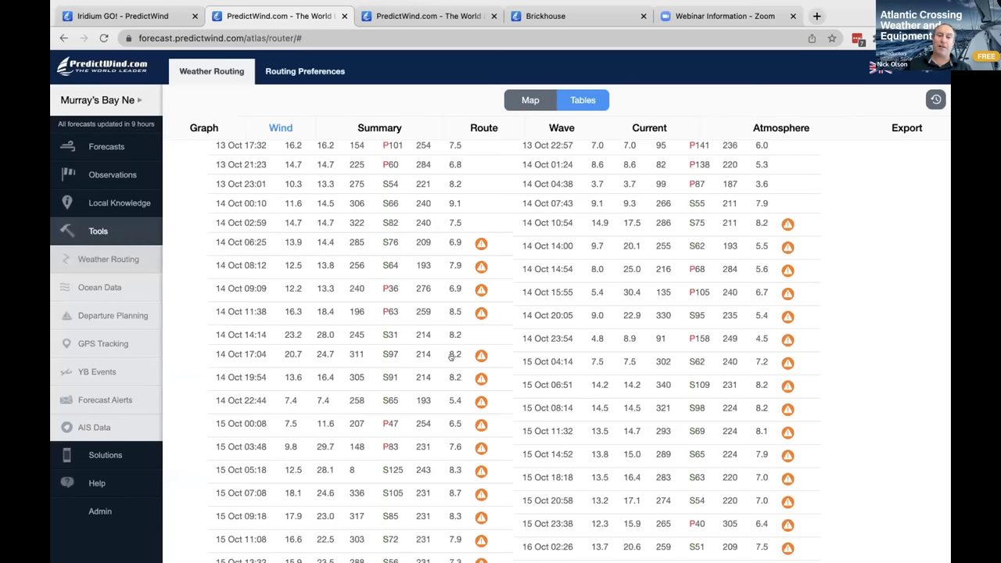
{"action": "scroll", "coordinate": [451, 357], "scroll_direction": "down", "scroll_amount": 2}
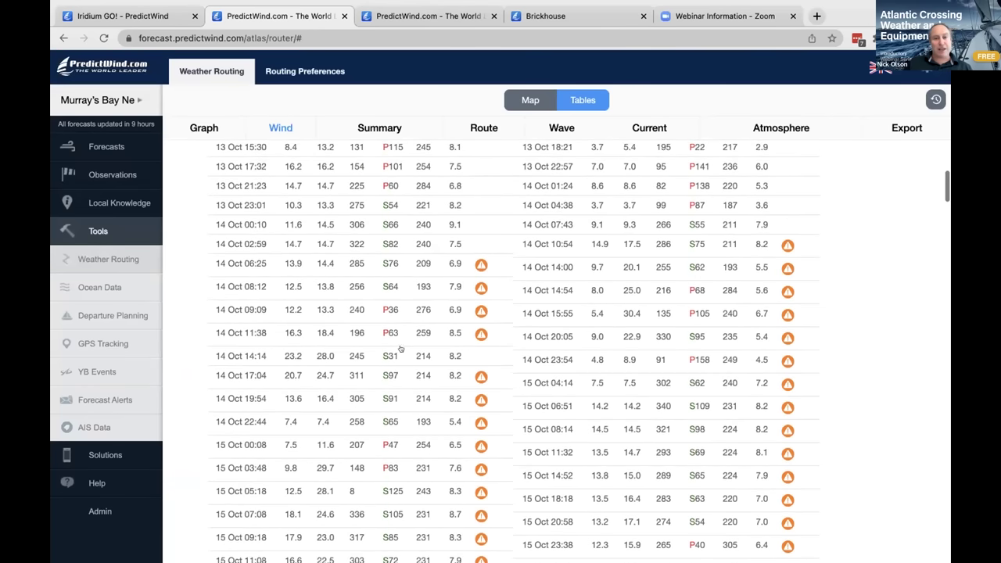
{"action": "scroll", "coordinate": [448, 350], "scroll_direction": "down", "scroll_amount": 3}
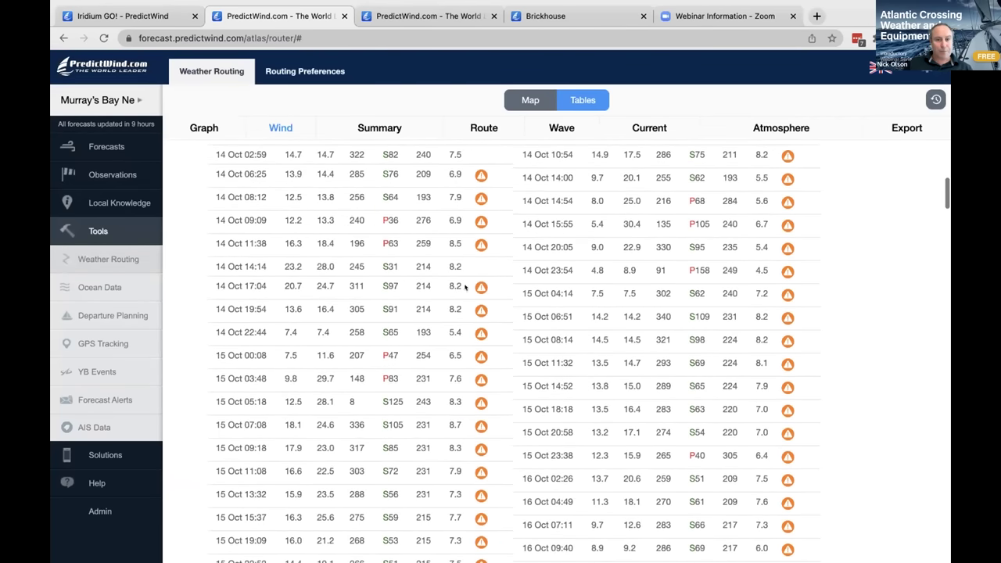
{"action": "scroll", "coordinate": [474, 326], "scroll_direction": "up", "scroll_amount": 3}
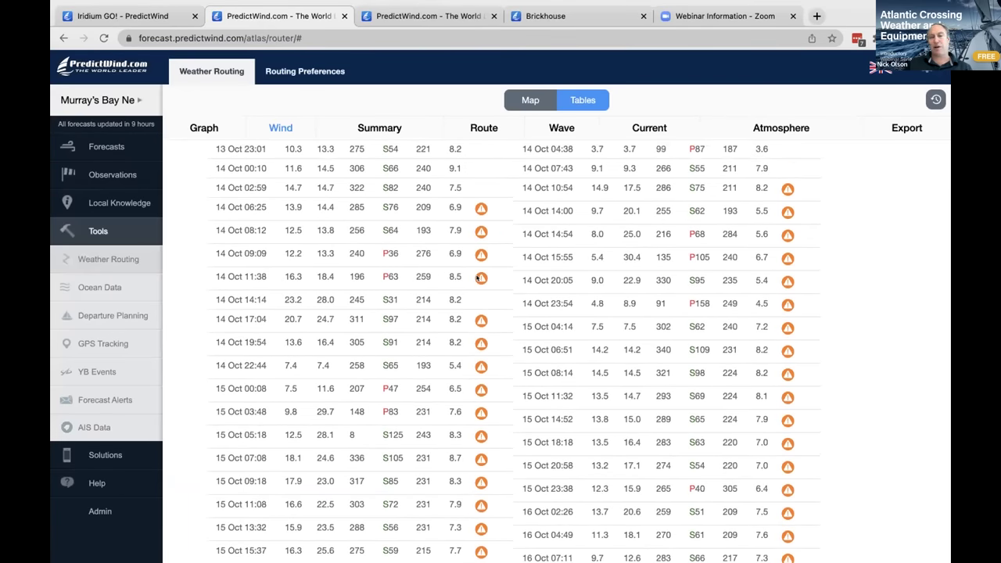
- Inspect the warning details on the PWG rows from 14 Oct 17:04 to 15 Oct 03:48 in the Wind table
{"action": "mouse_move", "coordinate": [478, 319]}
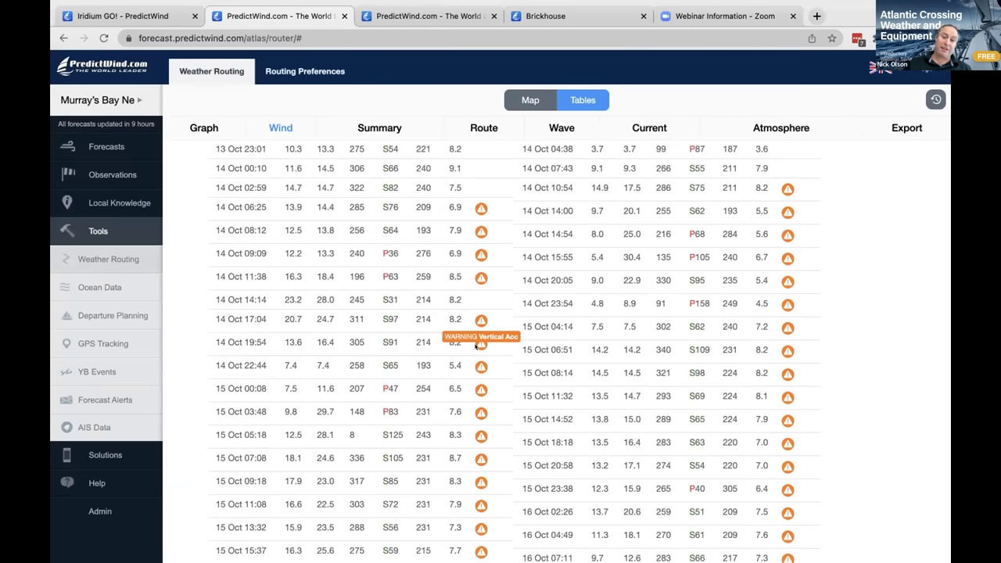
{"action": "mouse_move", "coordinate": [476, 345]}
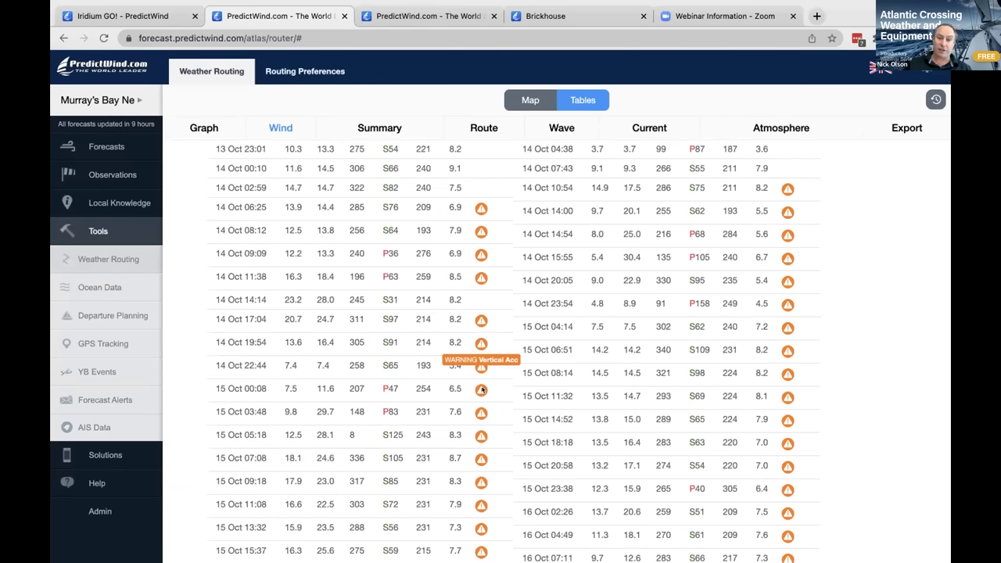
{"action": "mouse_move", "coordinate": [479, 389]}
{"action": "scroll", "coordinate": [486, 376], "scroll_direction": "down", "scroll_amount": 3}
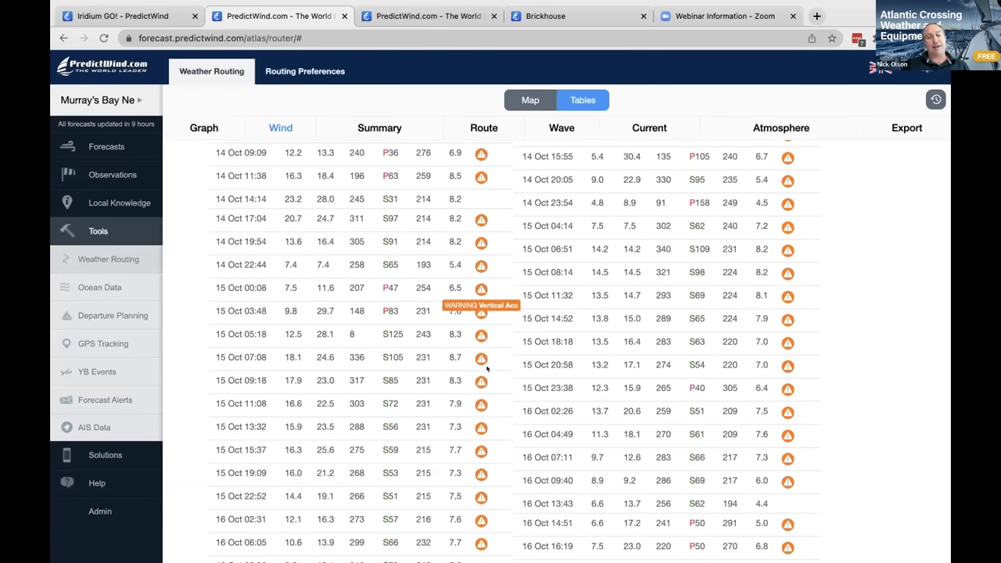
{"action": "scroll", "coordinate": [485, 370], "scroll_direction": "up", "scroll_amount": 4}
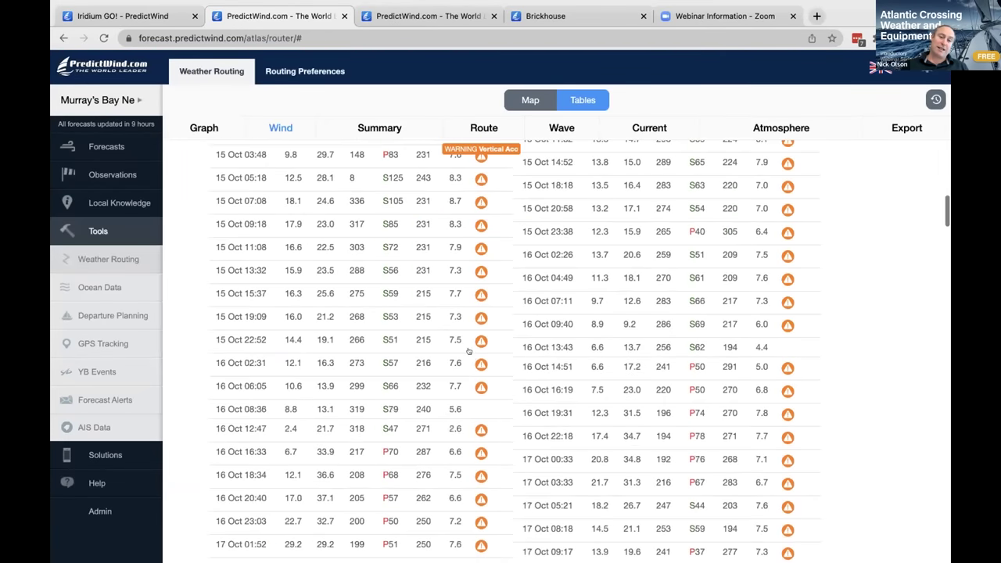
{"action": "scroll", "coordinate": [467, 349], "scroll_direction": "up", "scroll_amount": 1}
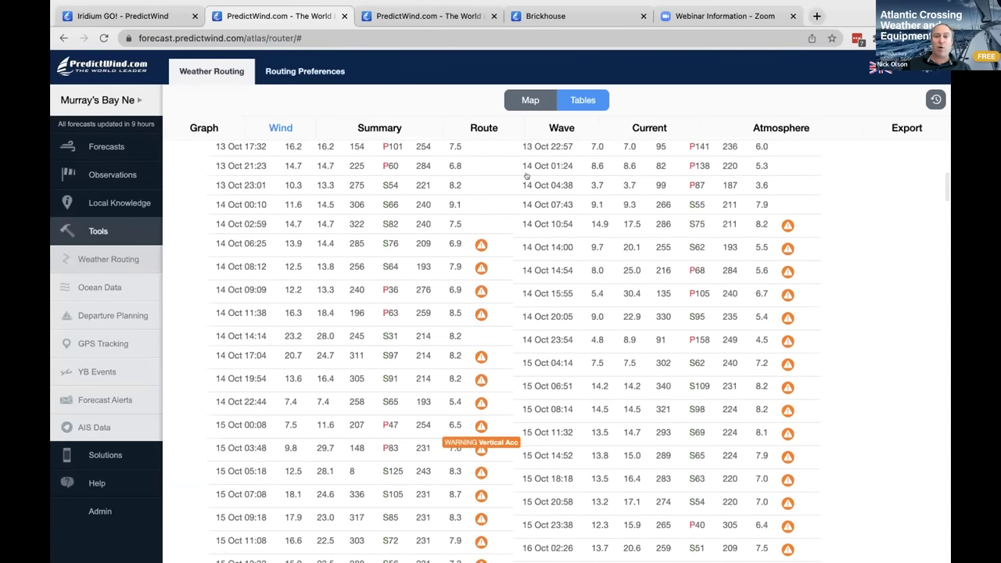
- Open the Wave table and examine the PWG route's swell, roll, vertical acceleration and slamming incidence columns
{"action": "left_click", "coordinate": [554, 130]}
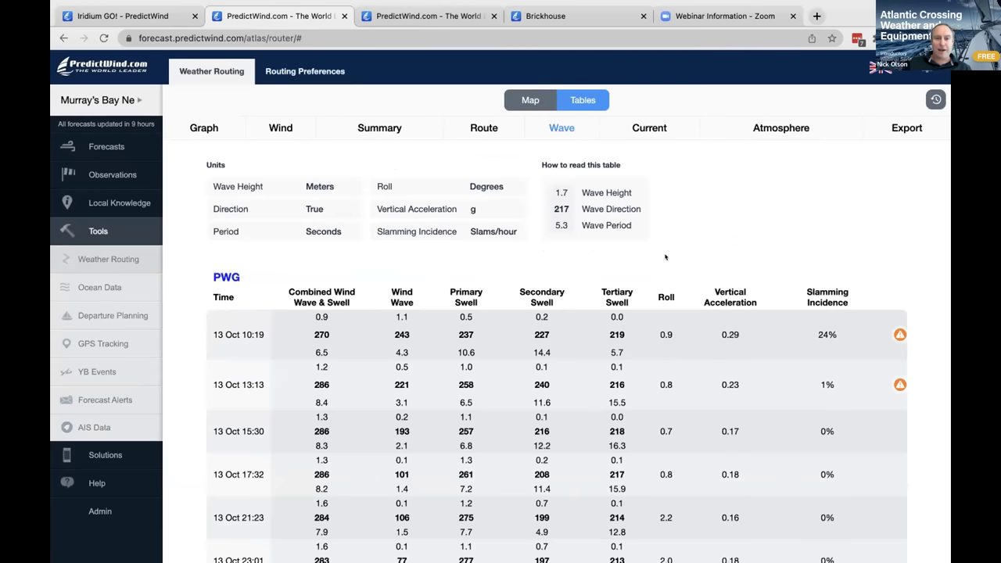
{"action": "scroll", "coordinate": [666, 256], "scroll_direction": "down", "scroll_amount": 10}
{"action": "scroll", "coordinate": [658, 320], "scroll_direction": "down", "scroll_amount": 2}
{"action": "scroll", "coordinate": [657, 316], "scroll_direction": "up", "scroll_amount": 8}
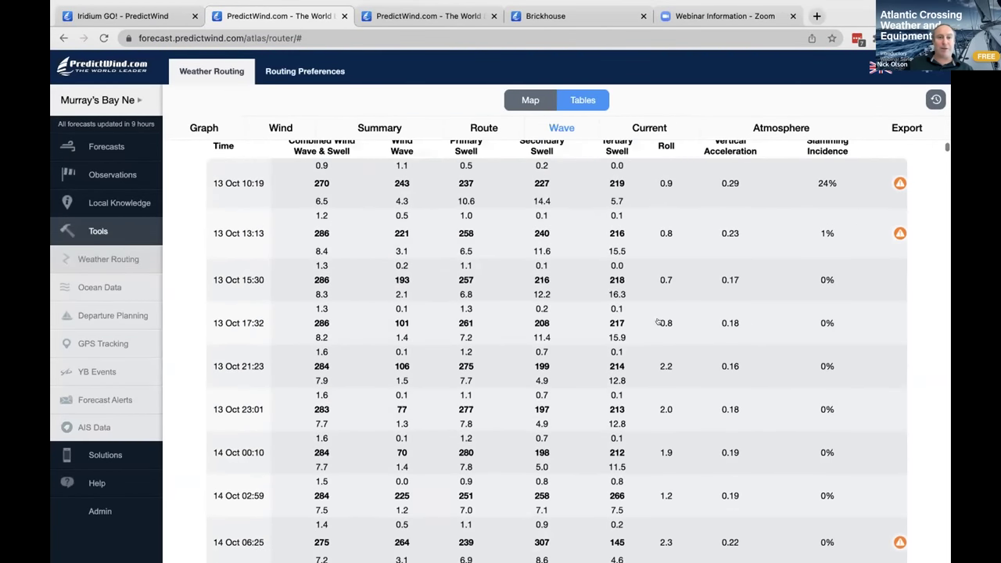
{"action": "scroll", "coordinate": [657, 321], "scroll_direction": "up", "scroll_amount": 2}
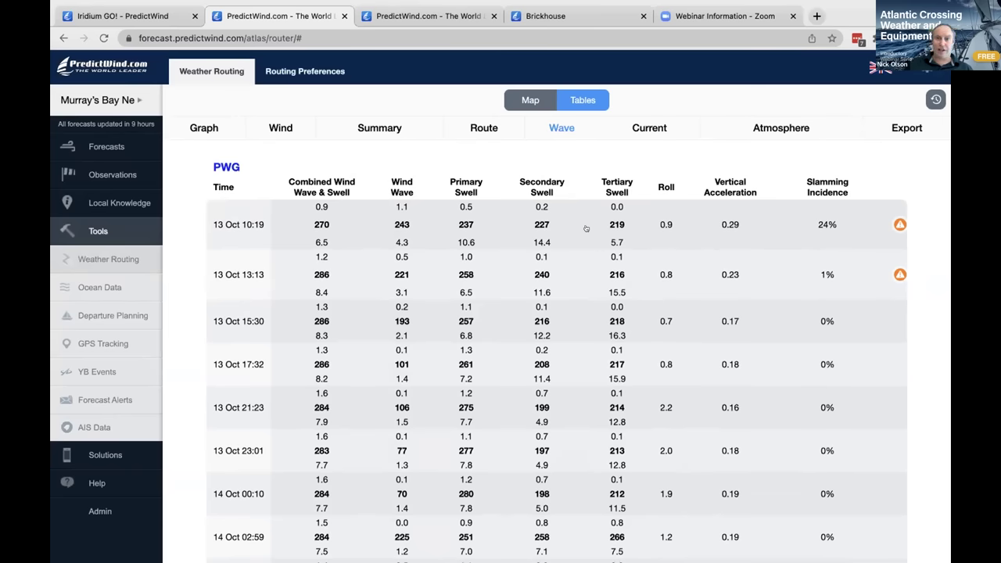
{"action": "scroll", "coordinate": [552, 328], "scroll_direction": "down", "scroll_amount": 5}
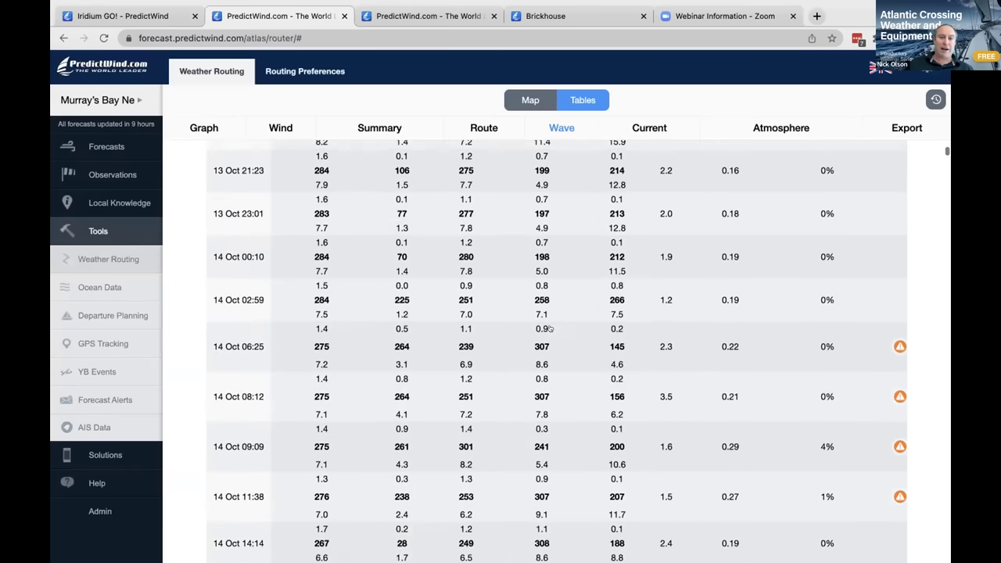
{"action": "scroll", "coordinate": [550, 329], "scroll_direction": "down", "scroll_amount": 3}
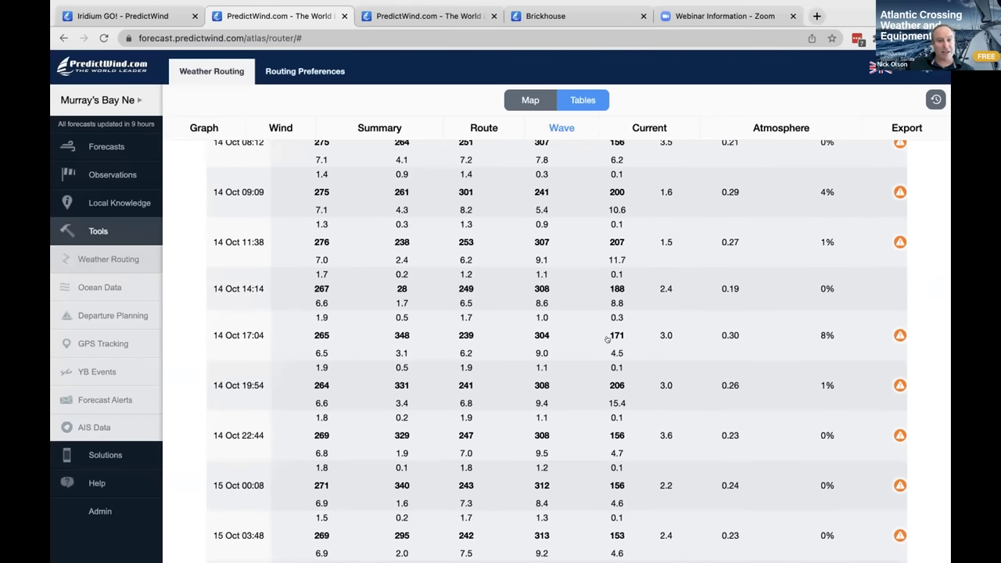
- Check the Wave table's units and reading guide against the first PWG rows
{"action": "scroll", "coordinate": [606, 338], "scroll_direction": "up", "scroll_amount": 10}
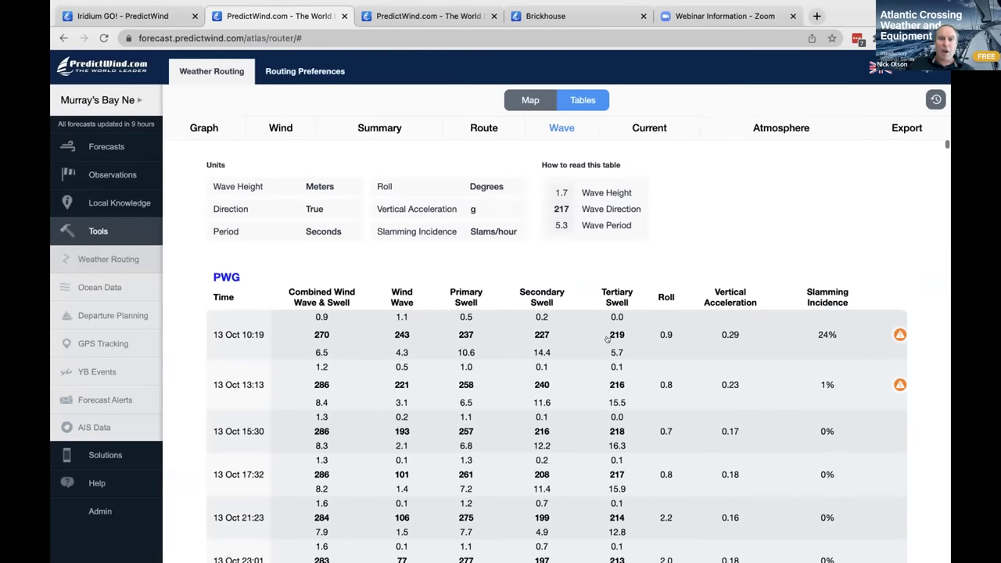
{"action": "scroll", "coordinate": [607, 338], "scroll_direction": "down", "scroll_amount": 1}
{"action": "scroll", "coordinate": [499, 321], "scroll_direction": "up", "scroll_amount": 1}
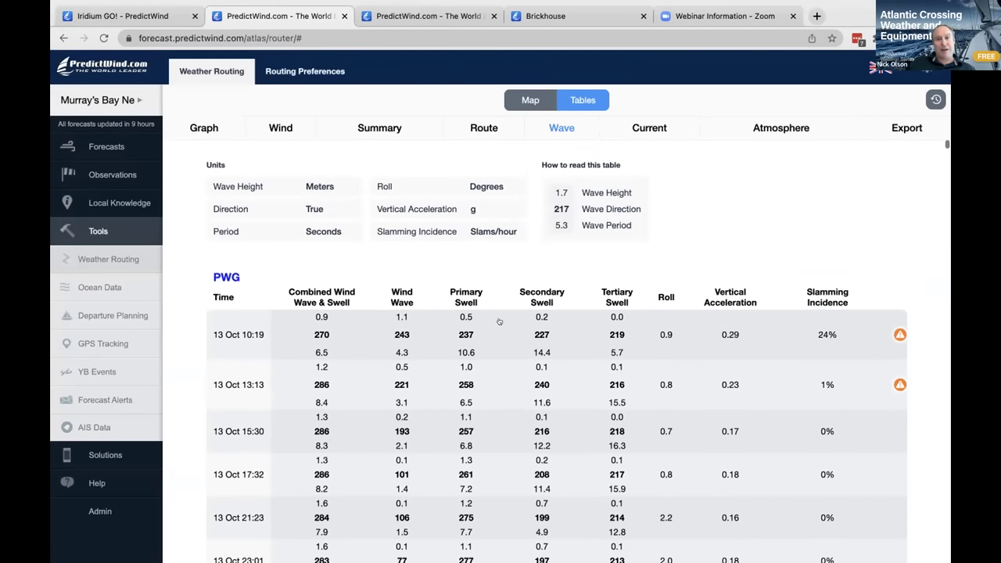
{"action": "scroll", "coordinate": [540, 319], "scroll_direction": "down", "scroll_amount": 3}
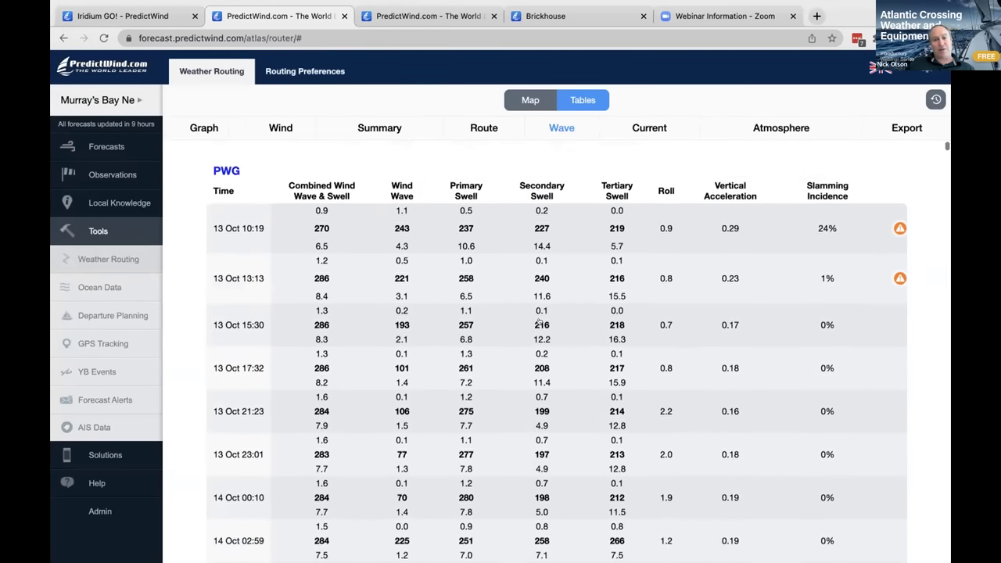
{"action": "scroll", "coordinate": [539, 321], "scroll_direction": "down", "scroll_amount": 6}
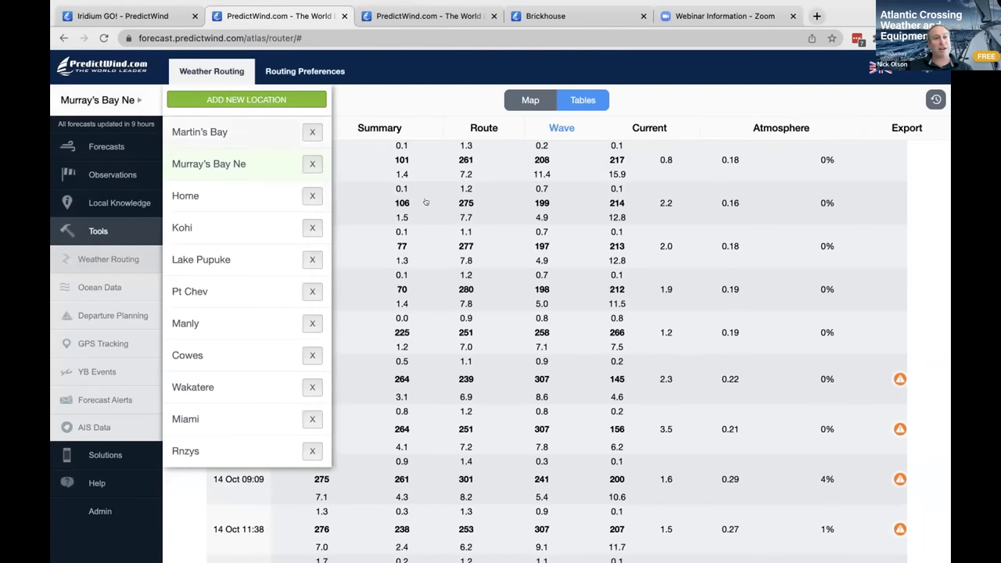
{"action": "left_click", "coordinate": [473, 227]}
- Open the routing graphs and compare True Wind Speed and True Wind Direction across the forecast models
{"action": "left_click", "coordinate": [205, 129]}
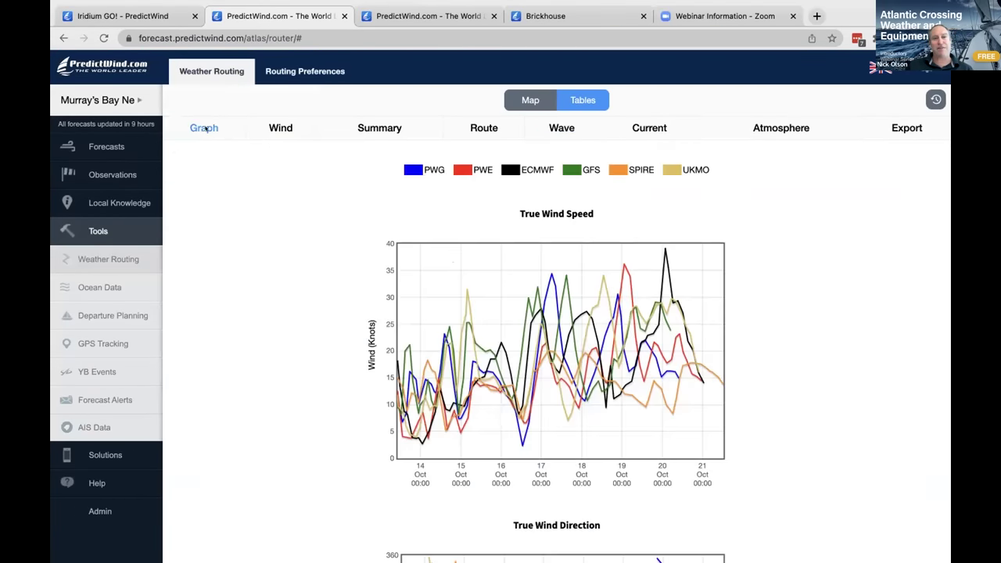
{"action": "scroll", "coordinate": [464, 269], "scroll_direction": "down", "scroll_amount": 3}
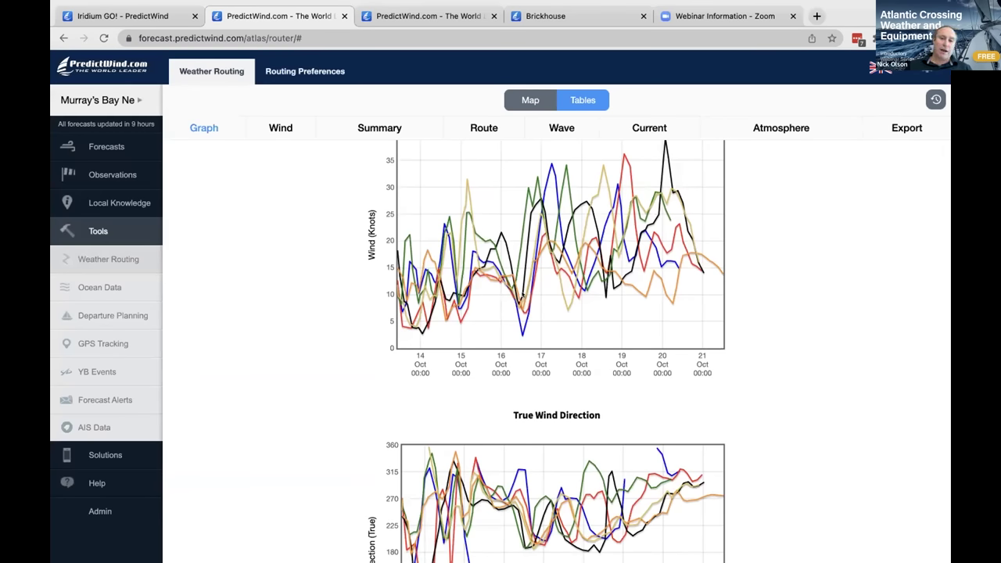
{"action": "scroll", "coordinate": [523, 296], "scroll_direction": "down", "scroll_amount": 3}
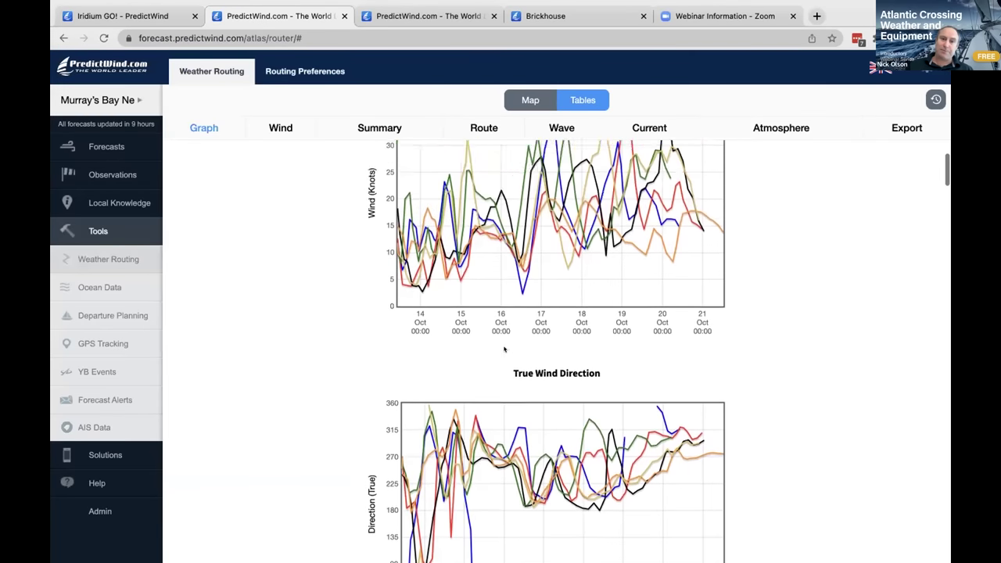
{"action": "scroll", "coordinate": [501, 347], "scroll_direction": "up", "scroll_amount": 4}
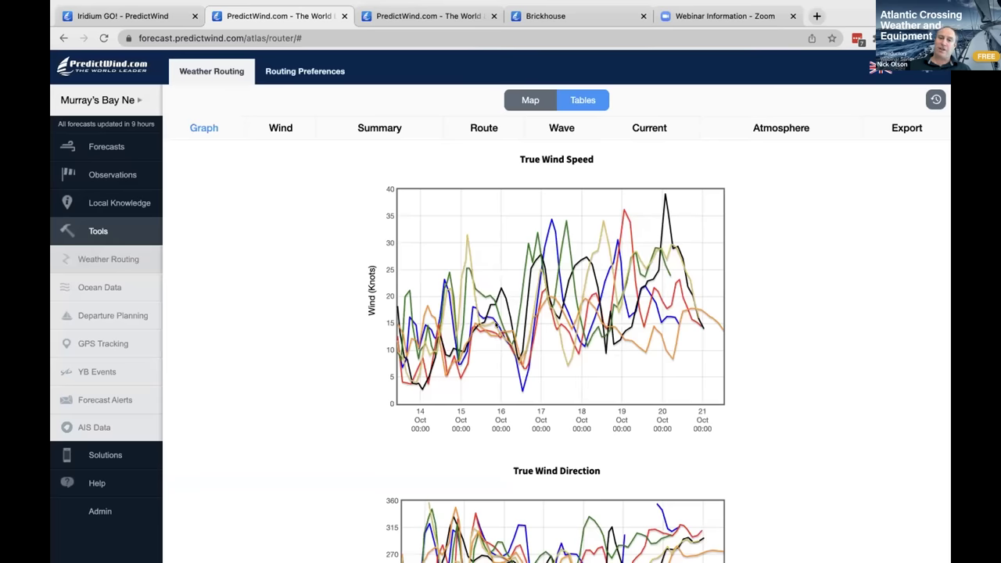
{"action": "scroll", "coordinate": [592, 375], "scroll_direction": "down", "scroll_amount": 4}
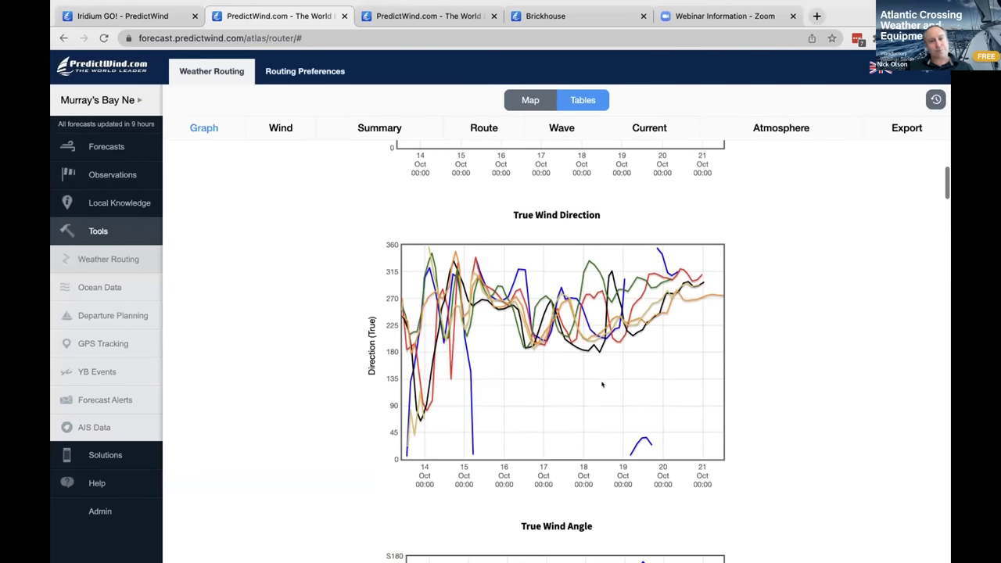
- Compare the forecast models in the True Wind Angle, Rain and CAPE graphs
{"action": "scroll", "coordinate": [603, 385], "scroll_direction": "down", "scroll_amount": 8}
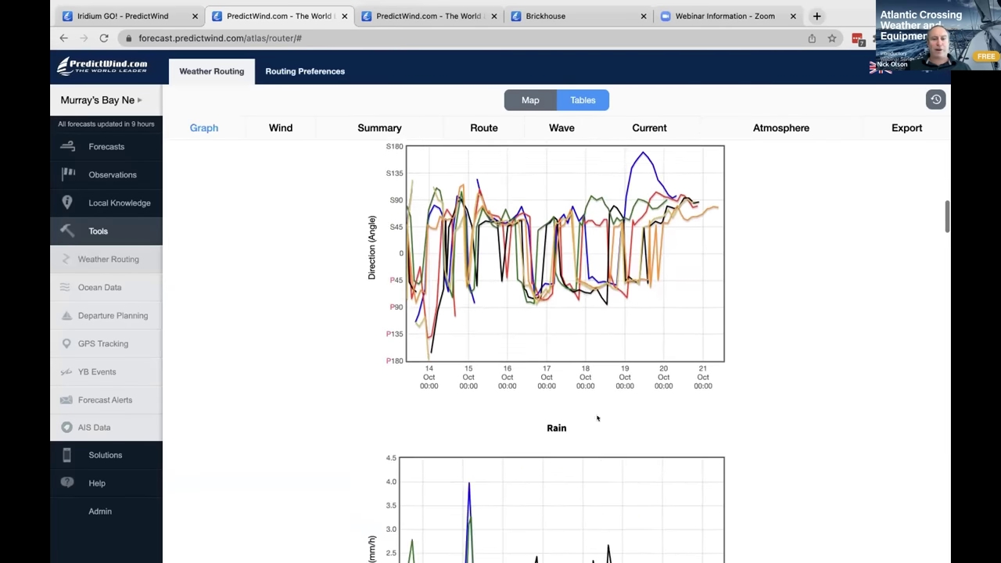
{"action": "scroll", "coordinate": [512, 256], "scroll_direction": "down", "scroll_amount": 3}
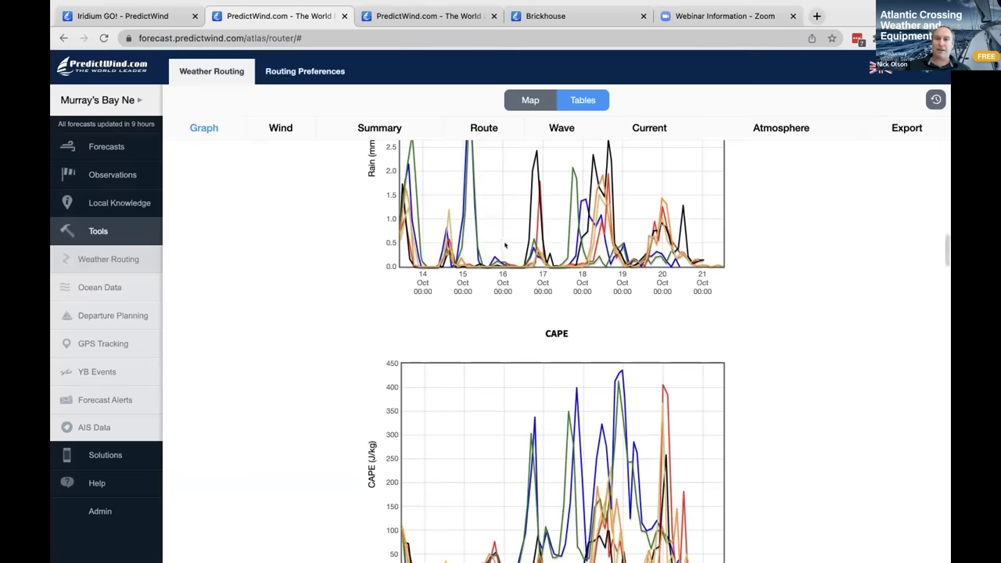
{"action": "scroll", "coordinate": [512, 256], "scroll_direction": "up", "scroll_amount": 1}
{"action": "scroll", "coordinate": [546, 287], "scroll_direction": "down", "scroll_amount": 1}
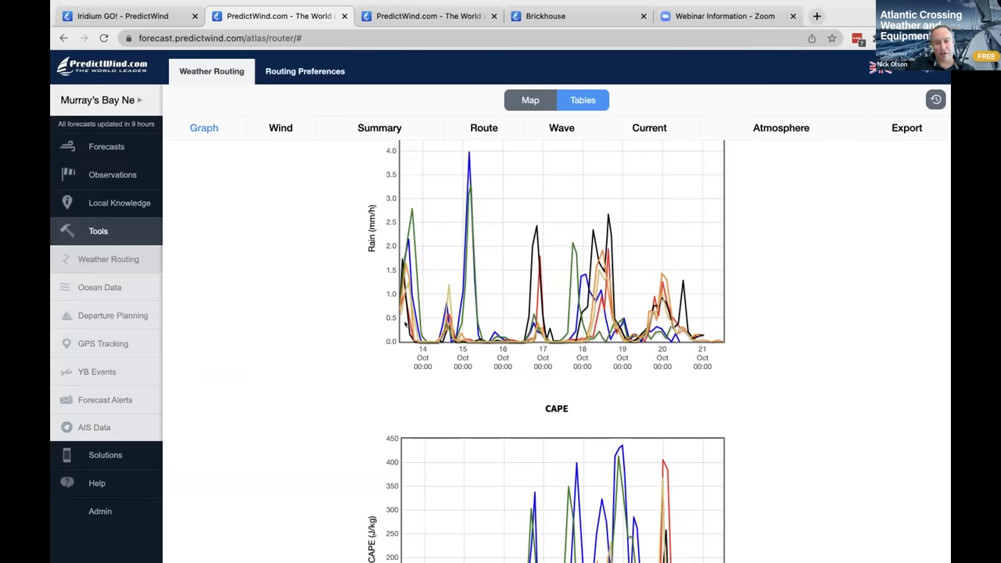
- Revisit the True Wind Speed and True Wind Direction graphs and compare them with the True Wind Angle graph
{"action": "scroll", "coordinate": [436, 279], "scroll_direction": "up", "scroll_amount": 6}
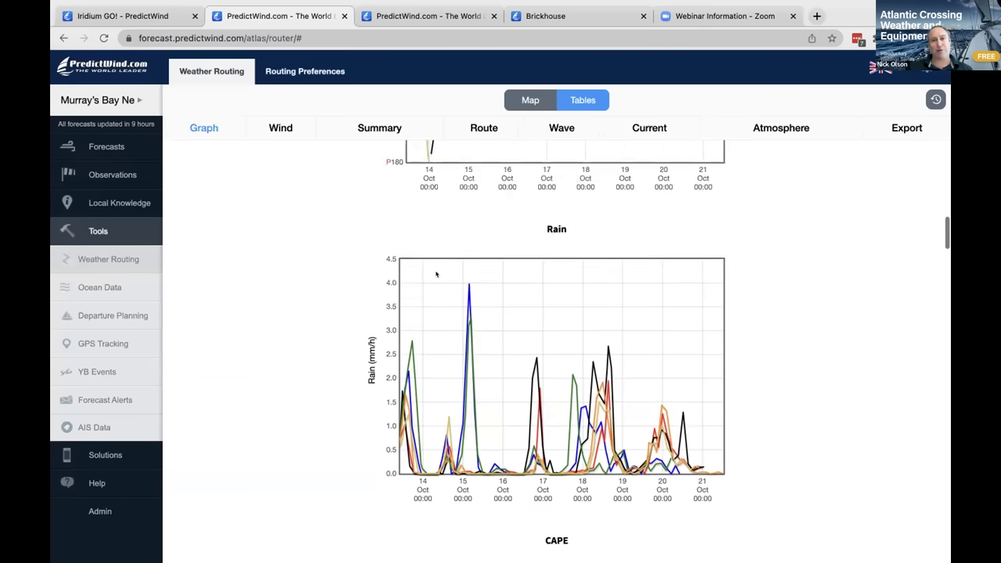
{"action": "scroll", "coordinate": [442, 271], "scroll_direction": "up", "scroll_amount": 8}
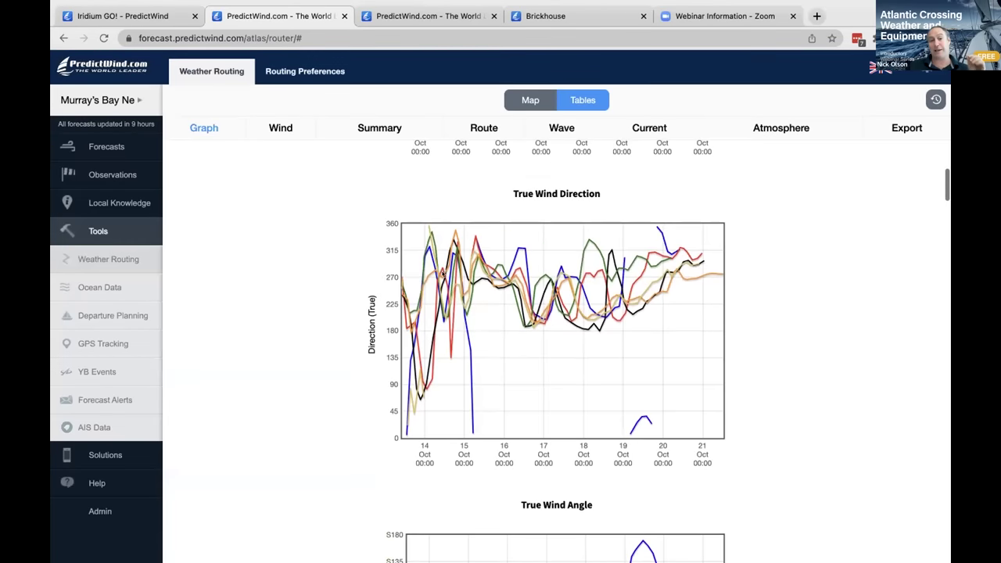
{"action": "scroll", "coordinate": [442, 274], "scroll_direction": "up", "scroll_amount": 1}
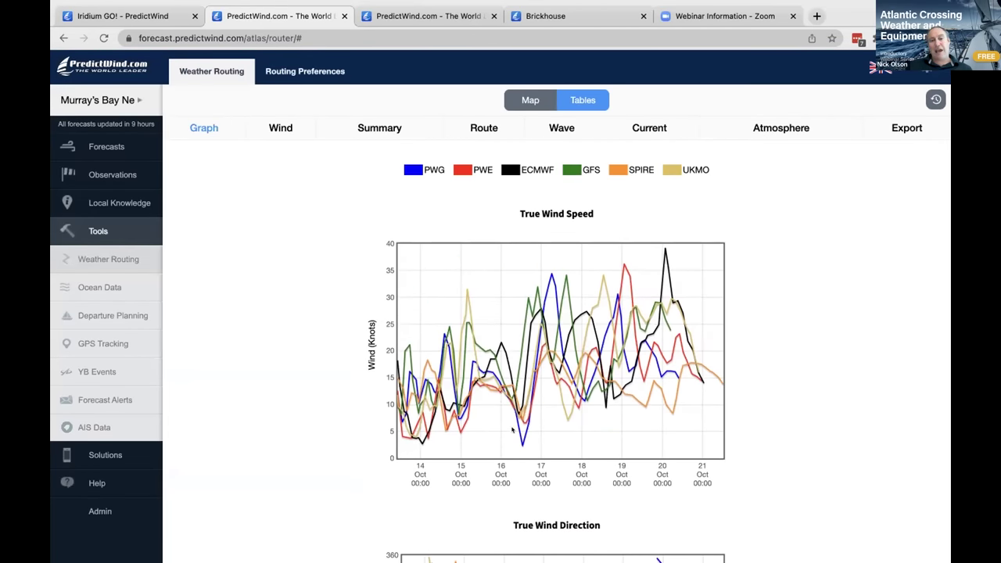
{"action": "scroll", "coordinate": [512, 430], "scroll_direction": "down", "scroll_amount": 14}
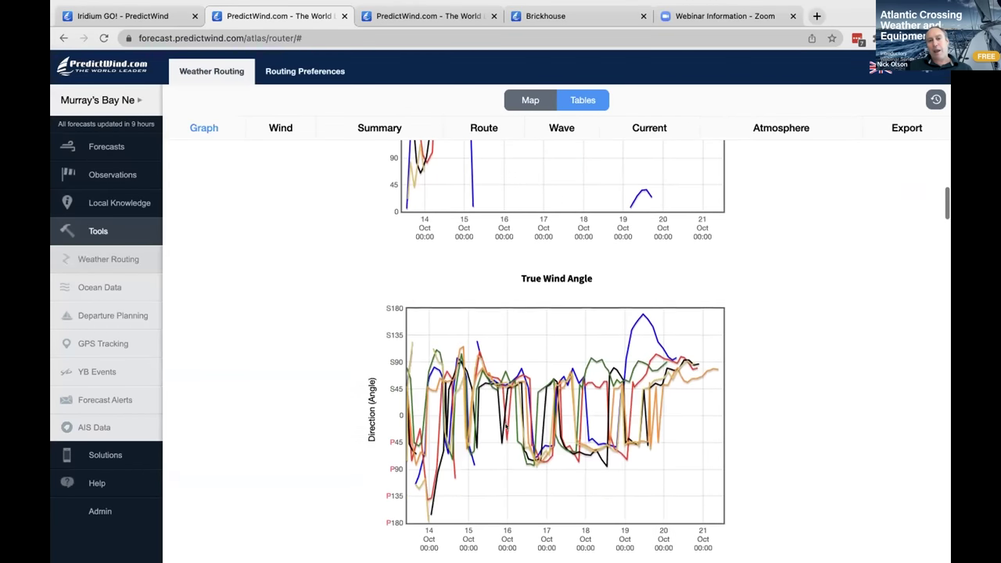
{"action": "scroll", "coordinate": [506, 426], "scroll_direction": "down", "scroll_amount": 2}
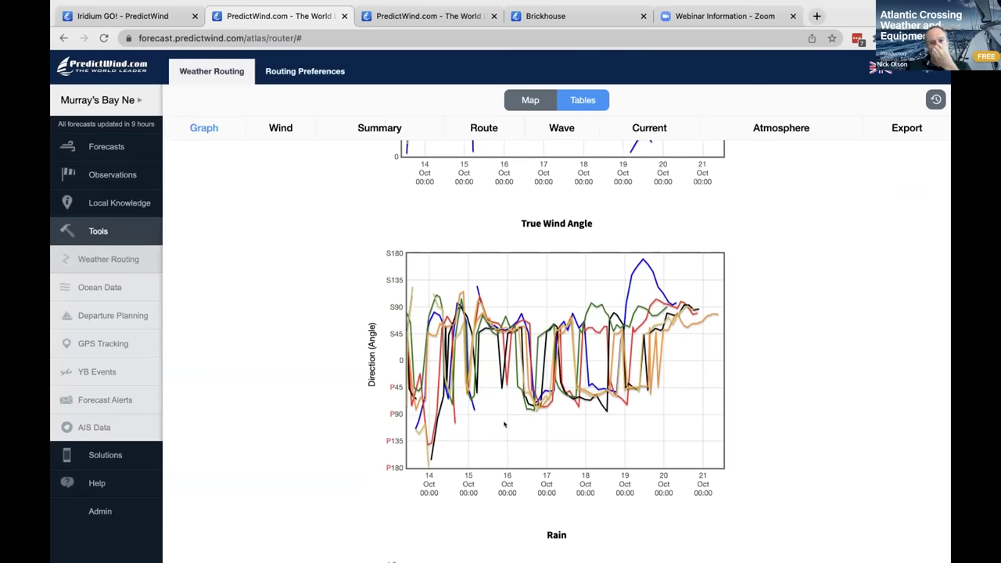
- Examine each forecast model's Rain graph peaks alongside the CAPE graph
{"action": "scroll", "coordinate": [512, 387], "scroll_direction": "down", "scroll_amount": 9}
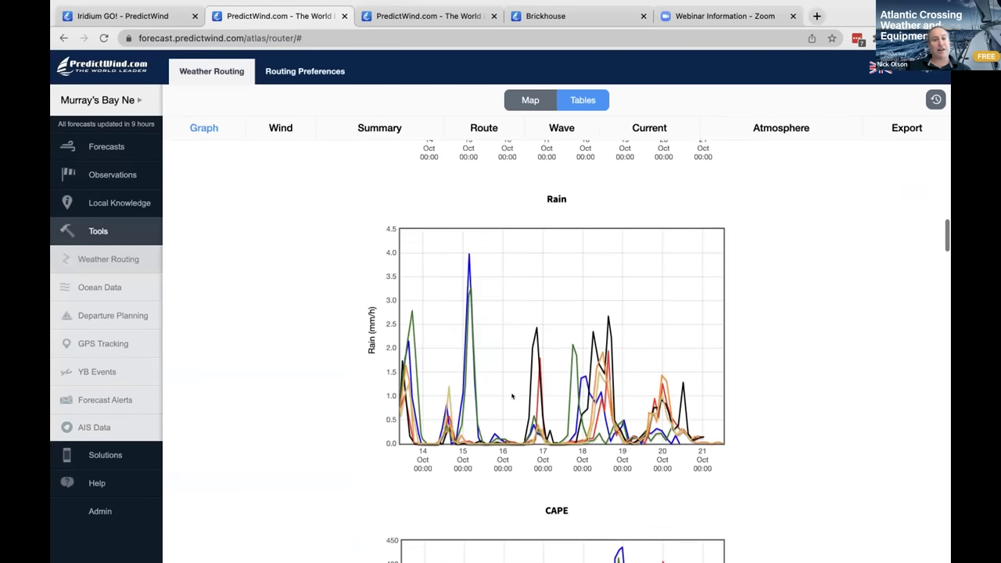
{"action": "scroll", "coordinate": [513, 396], "scroll_direction": "down", "scroll_amount": 2}
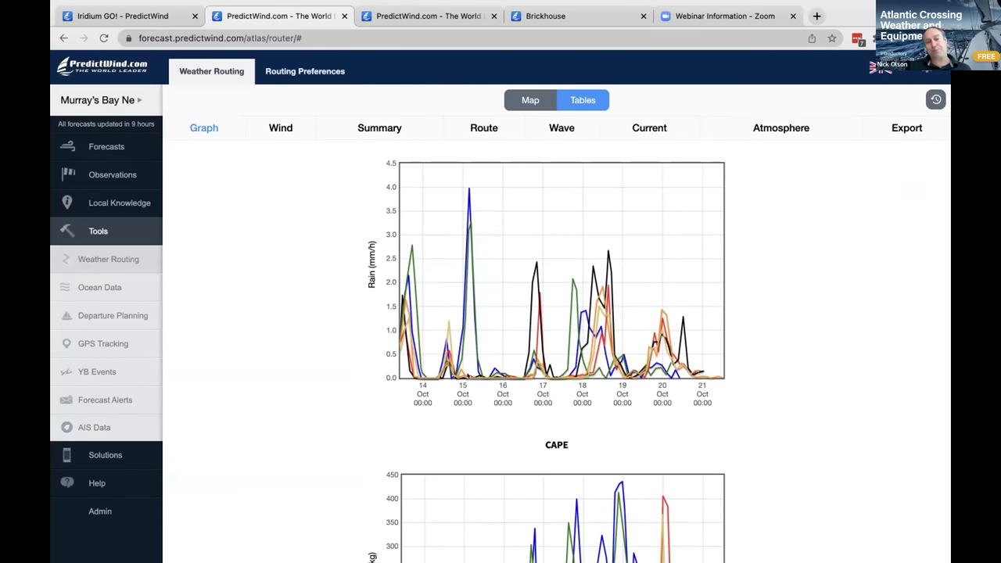
{"action": "scroll", "coordinate": [484, 369], "scroll_direction": "down", "scroll_amount": 3}
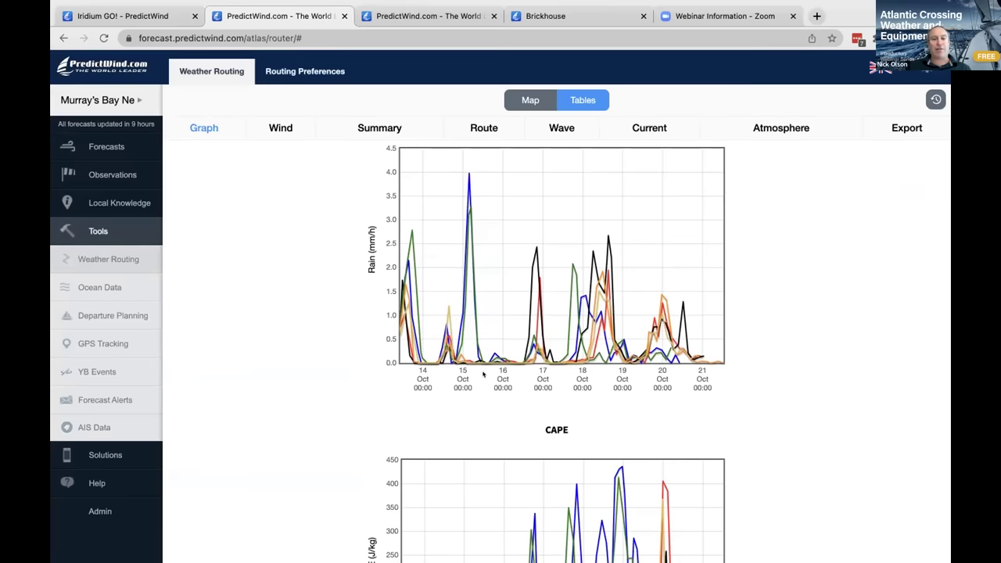
{"action": "scroll", "coordinate": [484, 369], "scroll_direction": "down", "scroll_amount": 3}
{"action": "scroll", "coordinate": [506, 329], "scroll_direction": "up", "scroll_amount": 4}
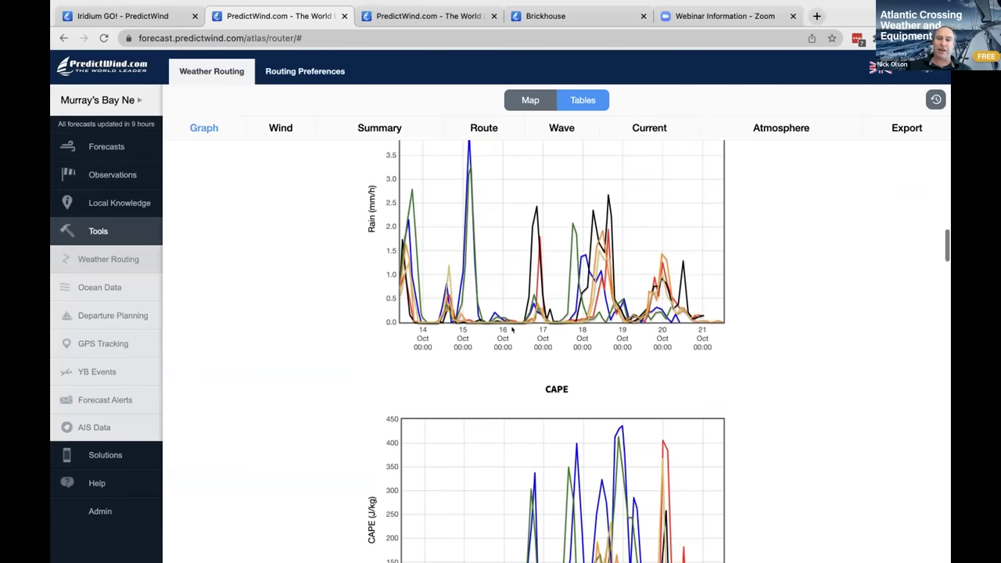
{"action": "scroll", "coordinate": [523, 270], "scroll_direction": "down", "scroll_amount": 6}
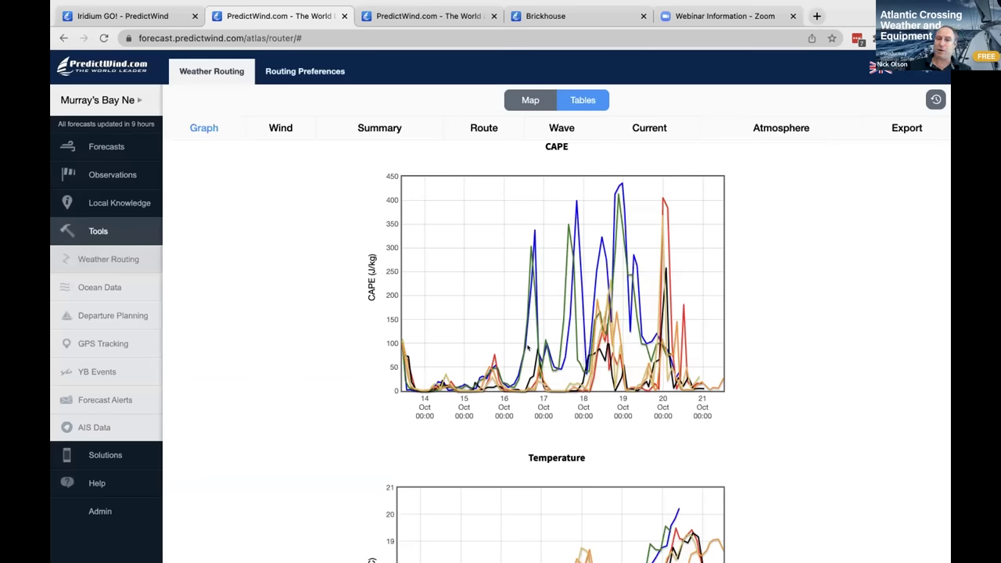
- Review the Temperature, Pressure, wave height and Wave Direction graphs across the forecast models
{"action": "scroll", "coordinate": [528, 348], "scroll_direction": "down", "scroll_amount": 8}
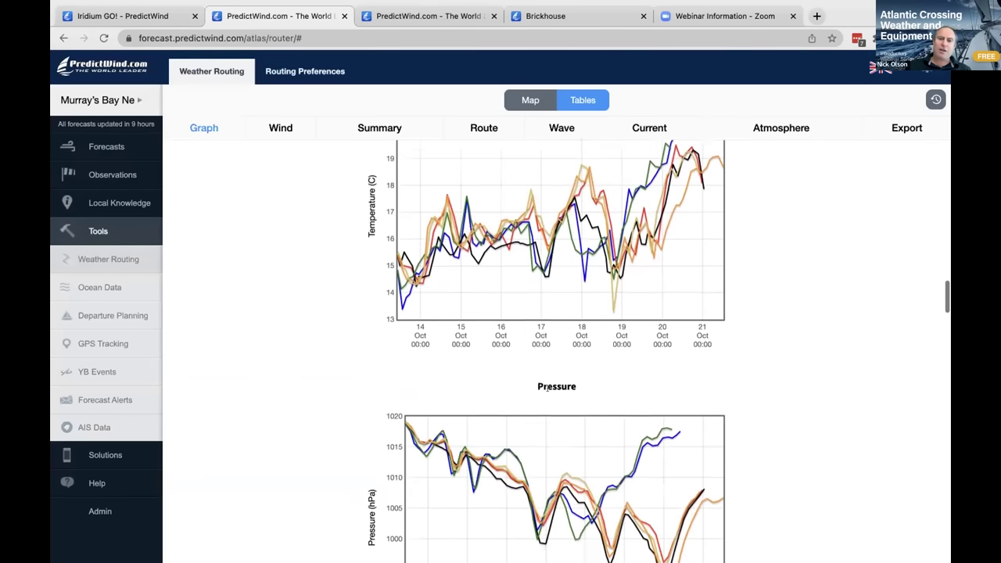
{"action": "scroll", "coordinate": [546, 395], "scroll_direction": "down", "scroll_amount": 5}
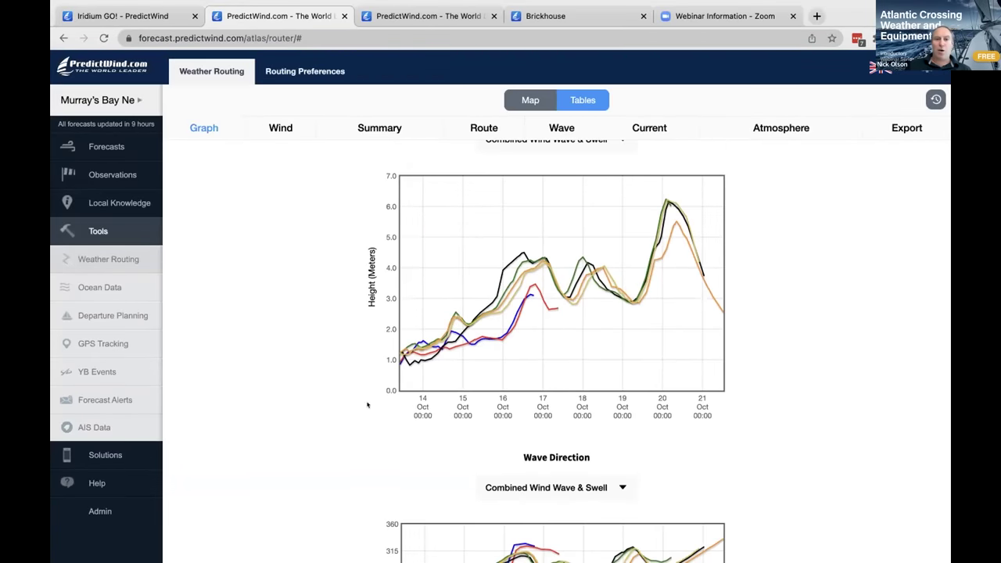
{"action": "scroll", "coordinate": [568, 364], "scroll_direction": "down", "scroll_amount": 8}
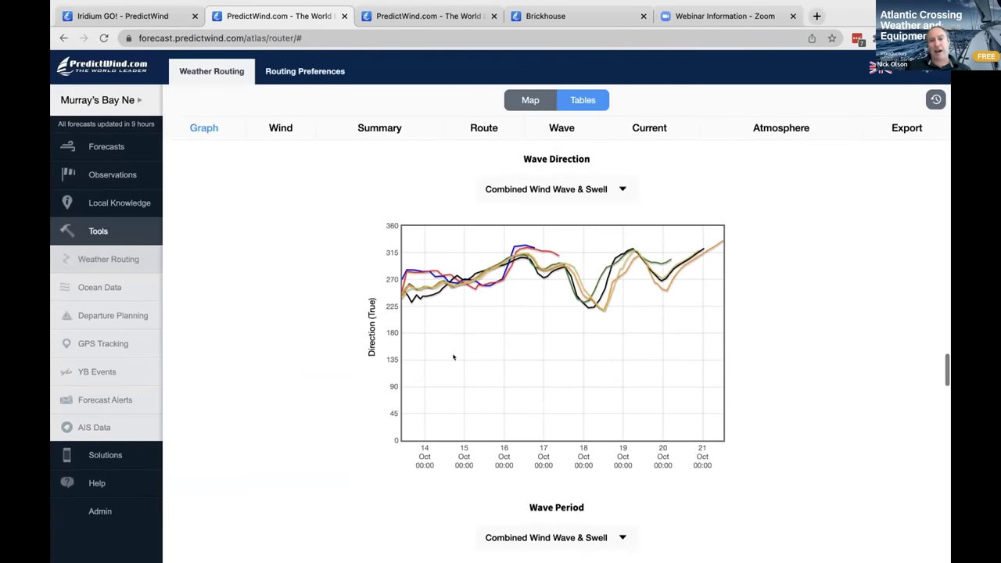
{"action": "scroll", "coordinate": [536, 398], "scroll_direction": "down", "scroll_amount": 2}
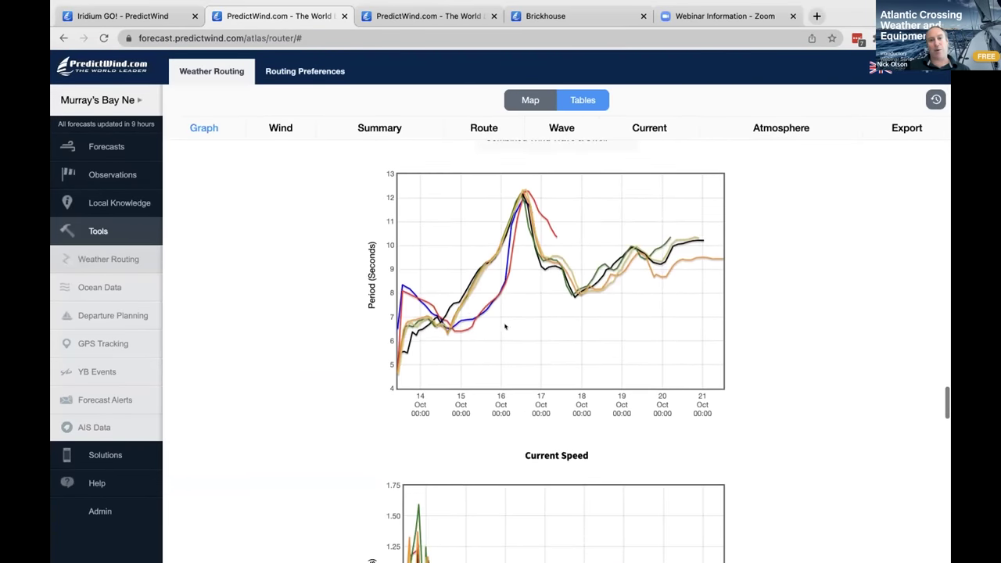
- Compare the forecast models in the Wave Period, Current Speed and Current Direction graphs
{"action": "scroll", "coordinate": [545, 335], "scroll_direction": "down", "scroll_amount": 1}
{"action": "scroll", "coordinate": [545, 335], "scroll_direction": "down", "scroll_amount": 4}
{"action": "scroll", "coordinate": [546, 338], "scroll_direction": "up", "scroll_amount": 3}
{"action": "scroll", "coordinate": [545, 339], "scroll_direction": "down", "scroll_amount": 1}
{"action": "scroll", "coordinate": [546, 339], "scroll_direction": "down", "scroll_amount": 8}
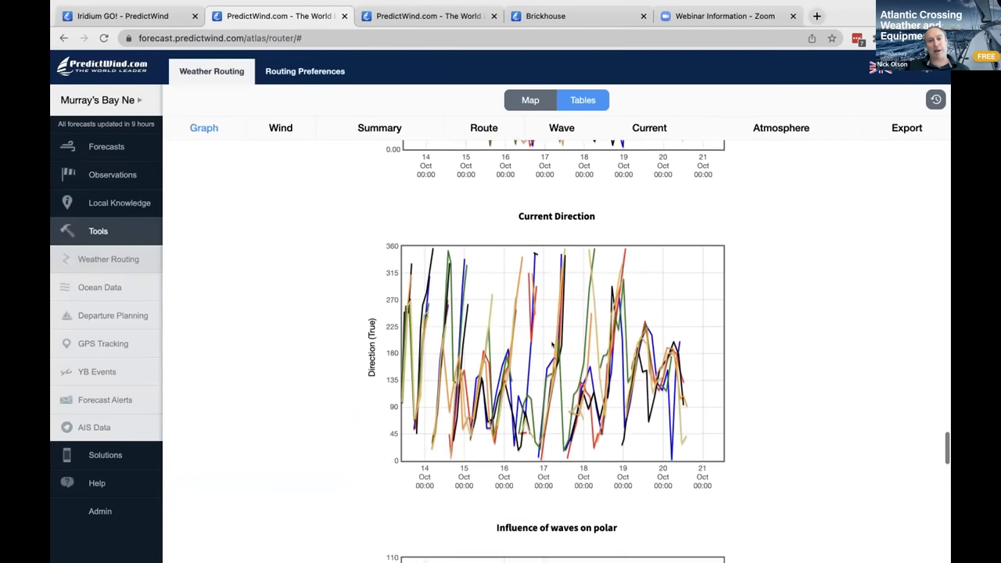
- Examine the Influence of waves on polar graph and the Roll graph for each forecast model
{"action": "scroll", "coordinate": [548, 350], "scroll_direction": "up", "scroll_amount": 1}
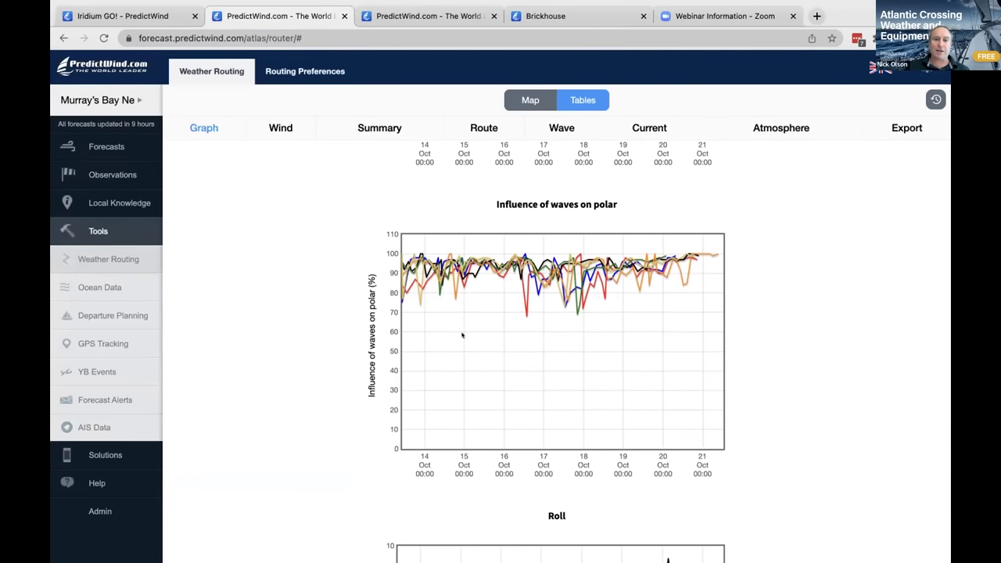
{"action": "scroll", "coordinate": [440, 309], "scroll_direction": "down", "scroll_amount": 3}
{"action": "scroll", "coordinate": [494, 255], "scroll_direction": "up", "scroll_amount": 1}
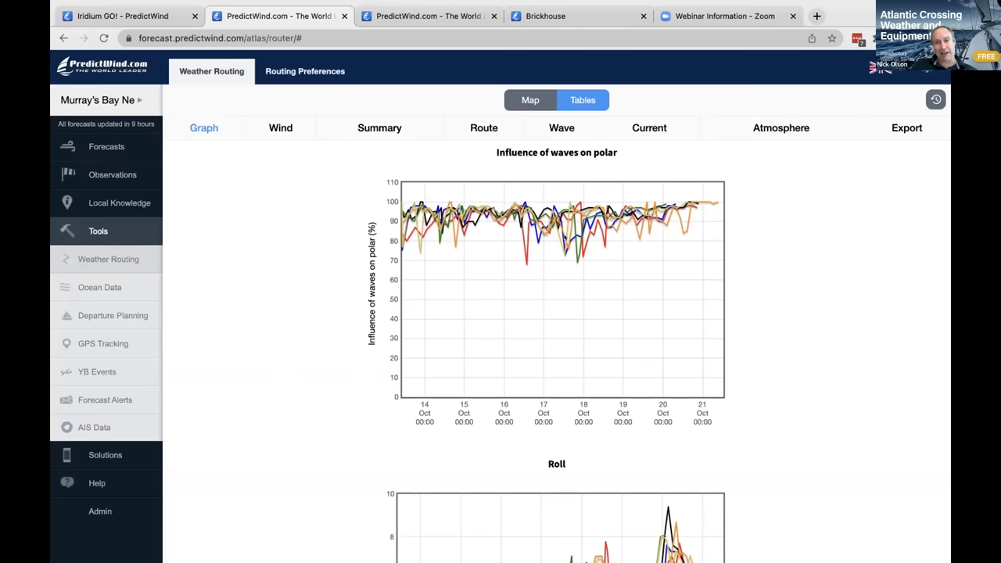
{"action": "scroll", "coordinate": [536, 284], "scroll_direction": "down", "scroll_amount": 2}
{"action": "scroll", "coordinate": [536, 290], "scroll_direction": "down", "scroll_amount": 2}
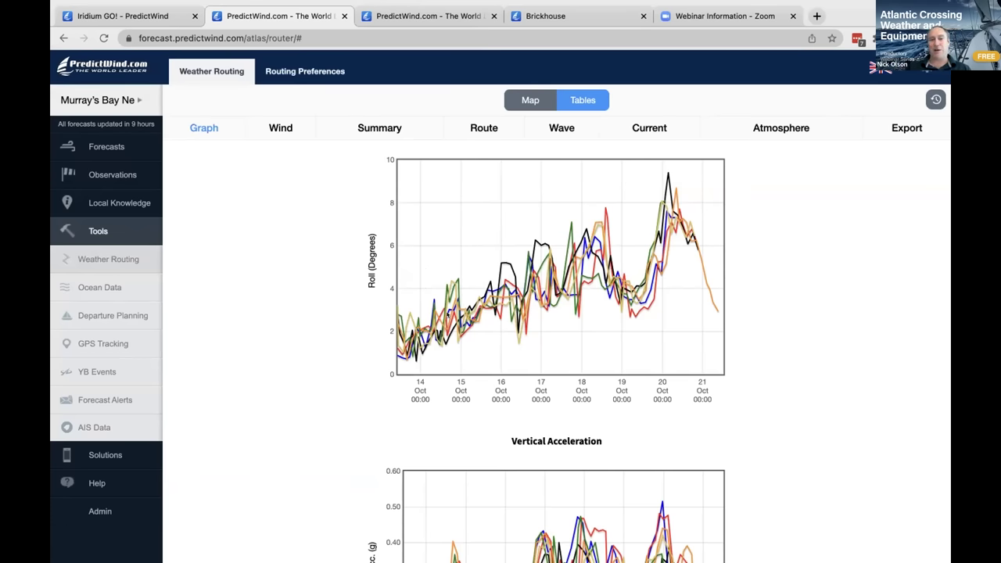
- Compare the forecast models in the Vertical Acceleration and Slamming Incidence graphs
{"action": "scroll", "coordinate": [532, 316], "scroll_direction": "down", "scroll_amount": 5}
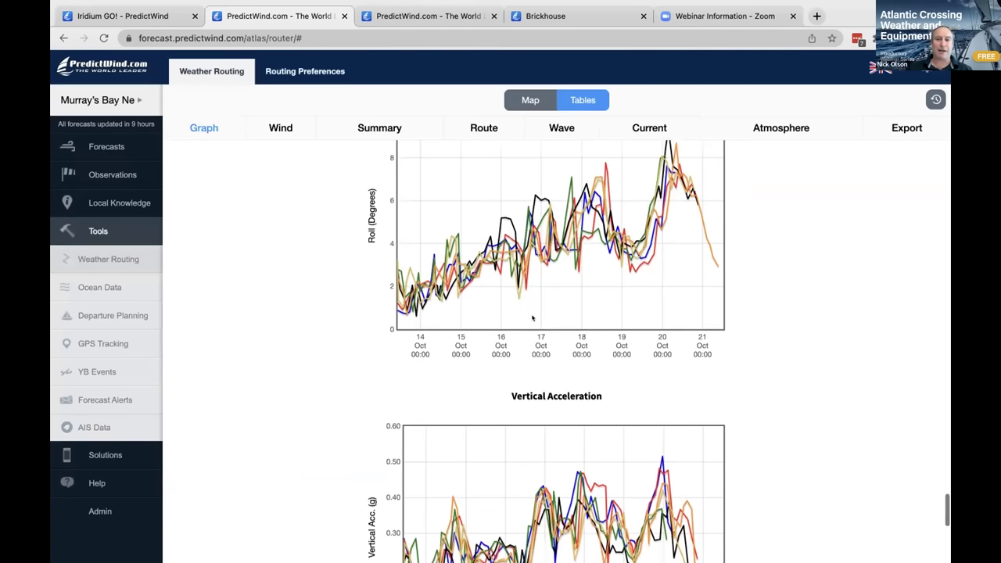
{"action": "scroll", "coordinate": [395, 407], "scroll_direction": "down", "scroll_amount": 1}
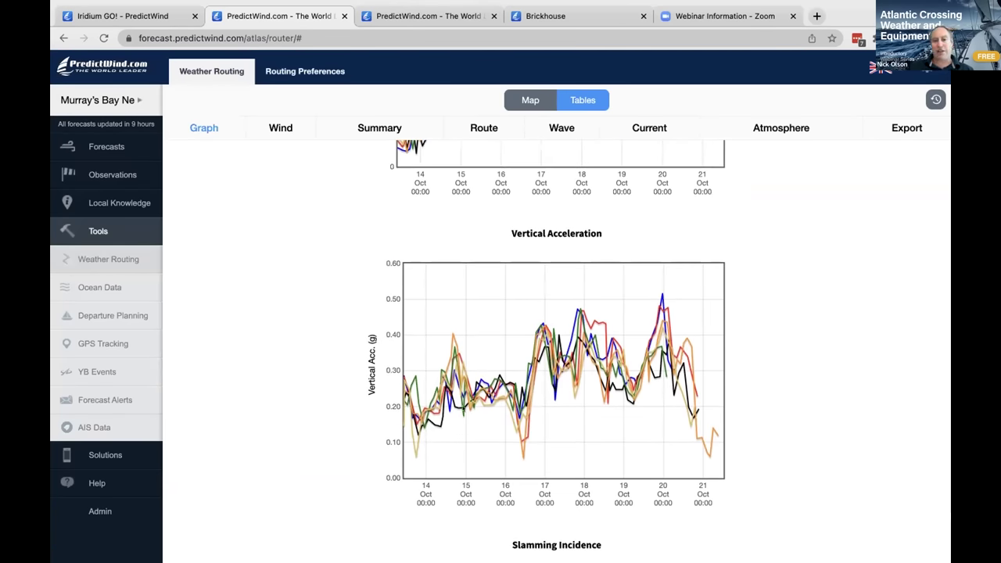
{"action": "scroll", "coordinate": [485, 403], "scroll_direction": "down", "scroll_amount": 2}
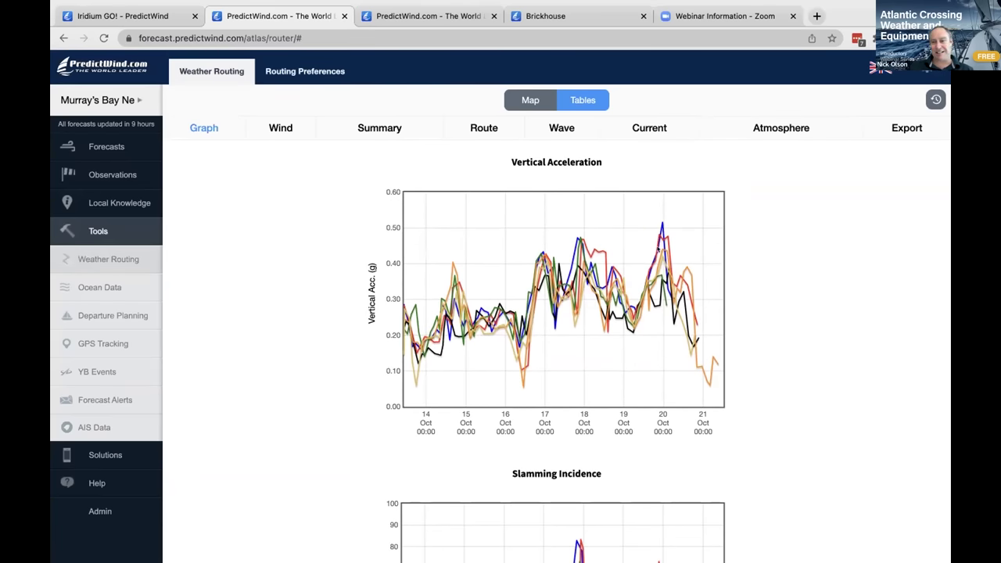
{"action": "scroll", "coordinate": [665, 312], "scroll_direction": "down", "scroll_amount": 5}
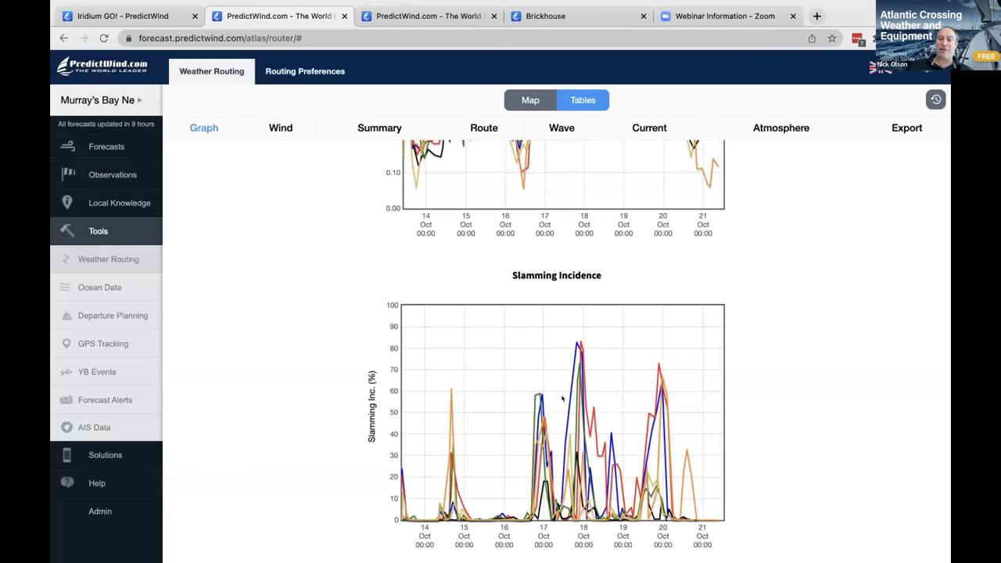
- Look back over the graphs from Slamming Incidence and Influence of waves on polar to Wave Direction
{"action": "scroll", "coordinate": [565, 399], "scroll_direction": "up", "scroll_amount": 5}
{"action": "scroll", "coordinate": [545, 326], "scroll_direction": "down", "scroll_amount": 15}
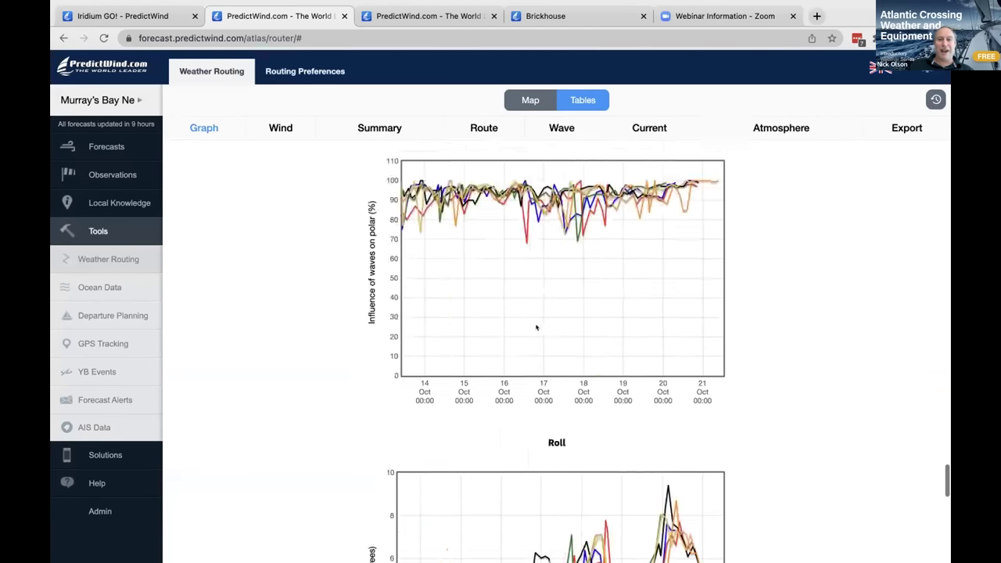
{"action": "scroll", "coordinate": [545, 325], "scroll_direction": "up", "scroll_amount": 4}
{"action": "scroll", "coordinate": [545, 325], "scroll_direction": "up", "scroll_amount": 10}
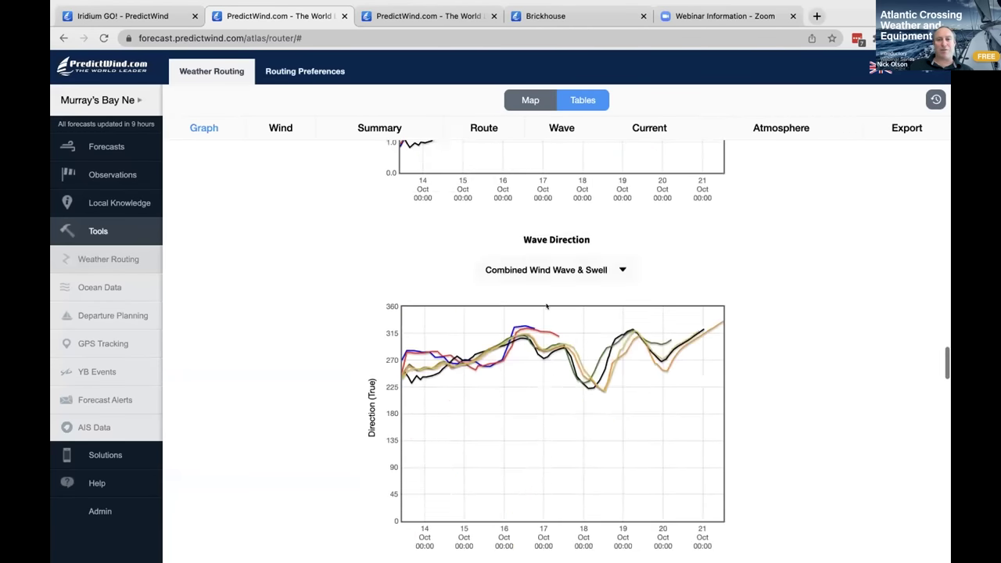
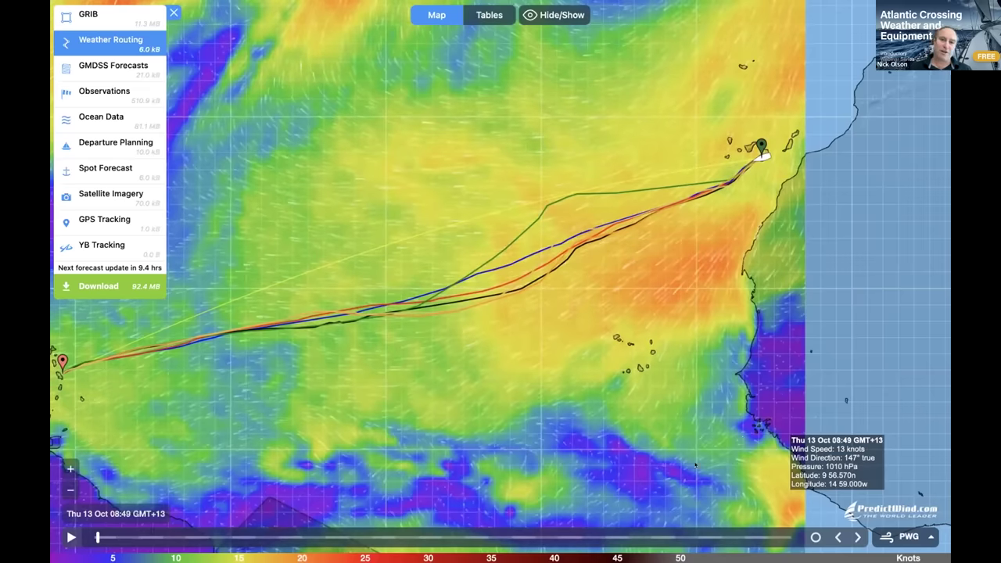
- Compare the forecast models' routes across the Atlantic on the wind map and check the wind along them
{"action": "left_click_drag", "start_coordinate": [688, 277], "coordinate": [703, 288]}
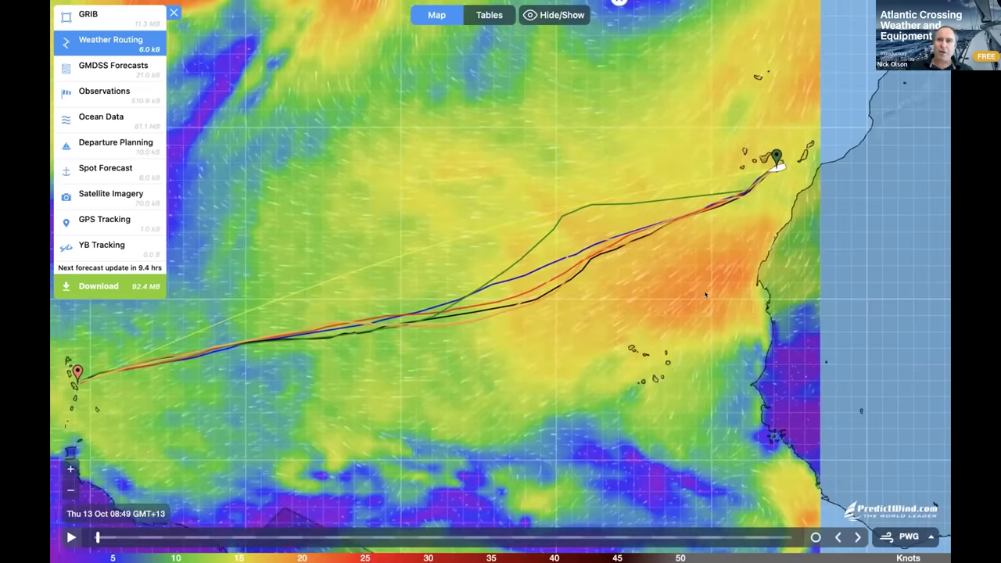
{"action": "left_click_drag", "start_coordinate": [564, 289], "coordinate": [653, 319]}
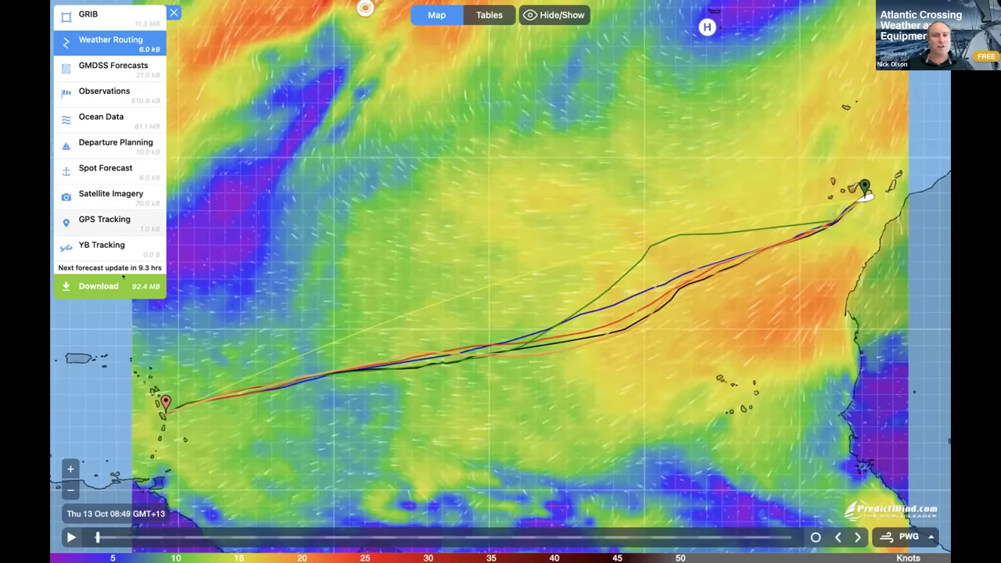
{"action": "mouse_move", "coordinate": [617, 334]}
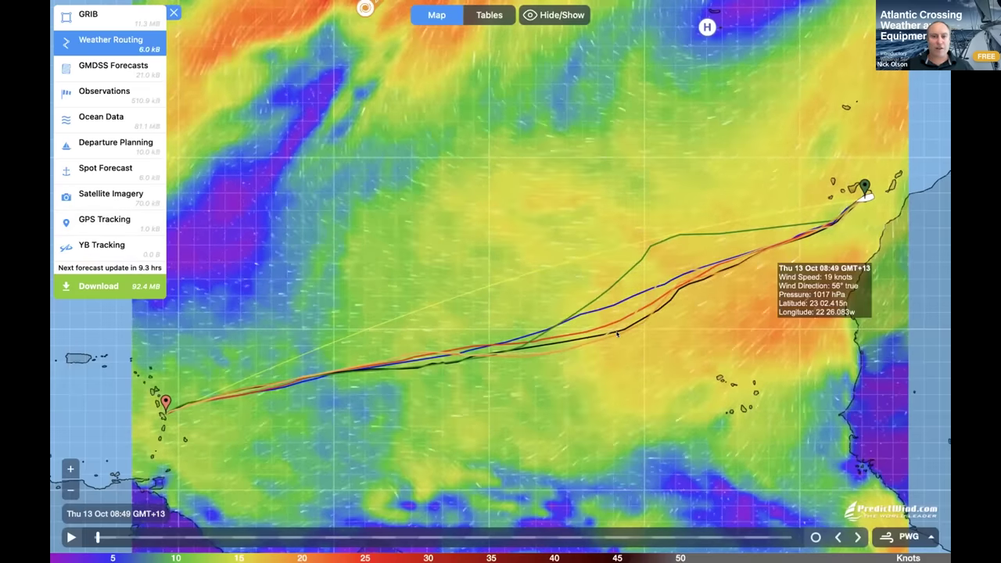
{"action": "left_click_drag", "start_coordinate": [440, 195], "coordinate": [357, 216]}
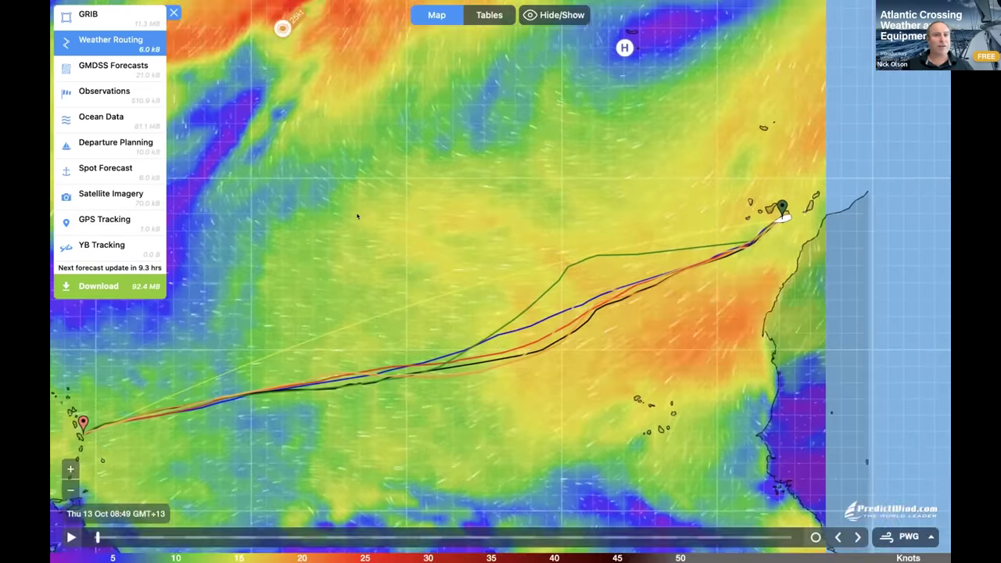
{"action": "left_click_drag", "start_coordinate": [475, 276], "coordinate": [388, 316]}
{"action": "mouse_move", "coordinate": [477, 350]}
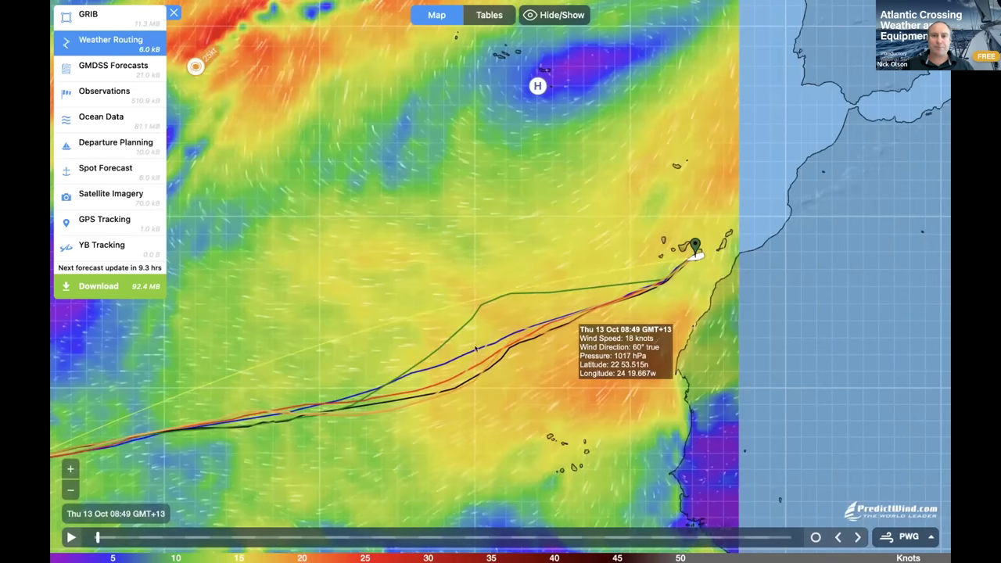
- Examine the routes and wind conditions up close, from mid-ocean to the departure point in the Canary Islands
{"action": "scroll", "coordinate": [485, 366], "scroll_direction": "up", "scroll_amount": 3}
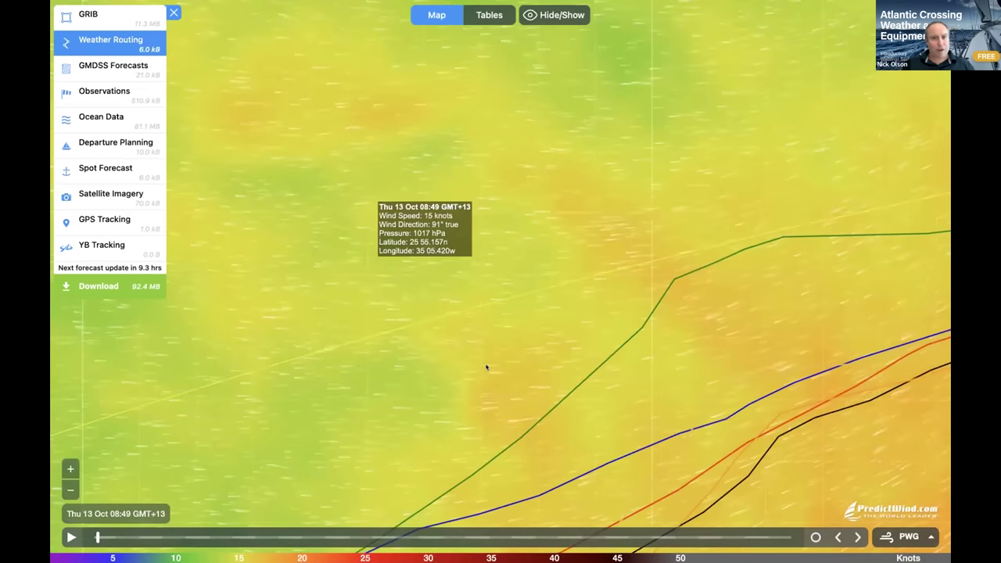
{"action": "scroll", "coordinate": [694, 248], "scroll_direction": "down", "scroll_amount": 3}
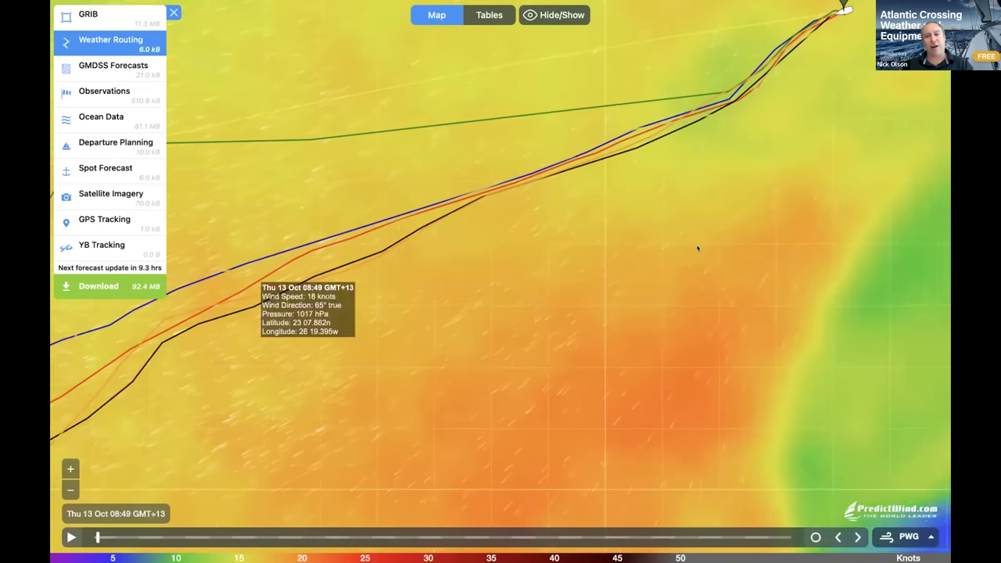
{"action": "scroll", "coordinate": [698, 248], "scroll_direction": "down", "scroll_amount": 4}
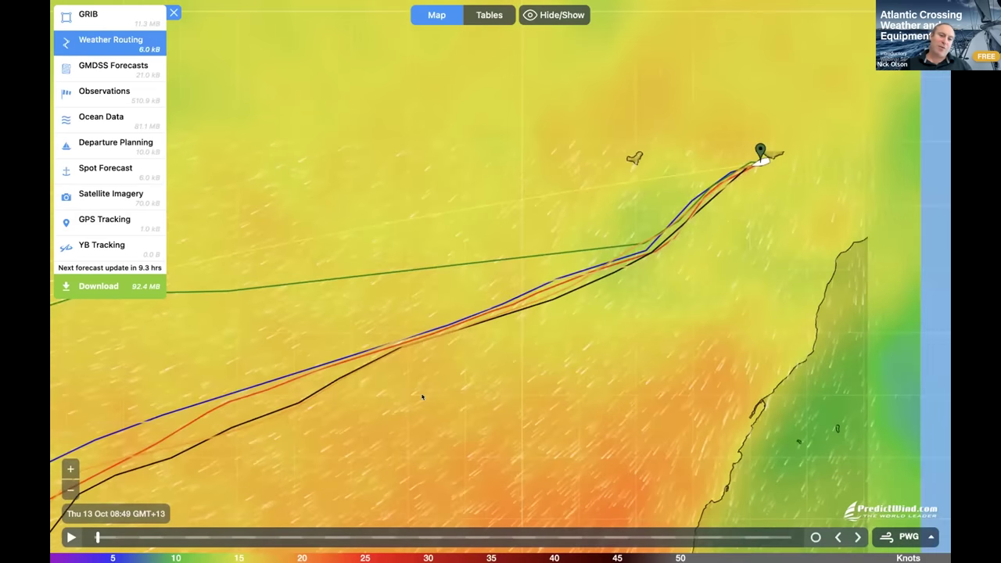
{"action": "scroll", "coordinate": [496, 355], "scroll_direction": "down", "scroll_amount": 2}
{"action": "scroll", "coordinate": [585, 345], "scroll_direction": "up", "scroll_amount": 2}
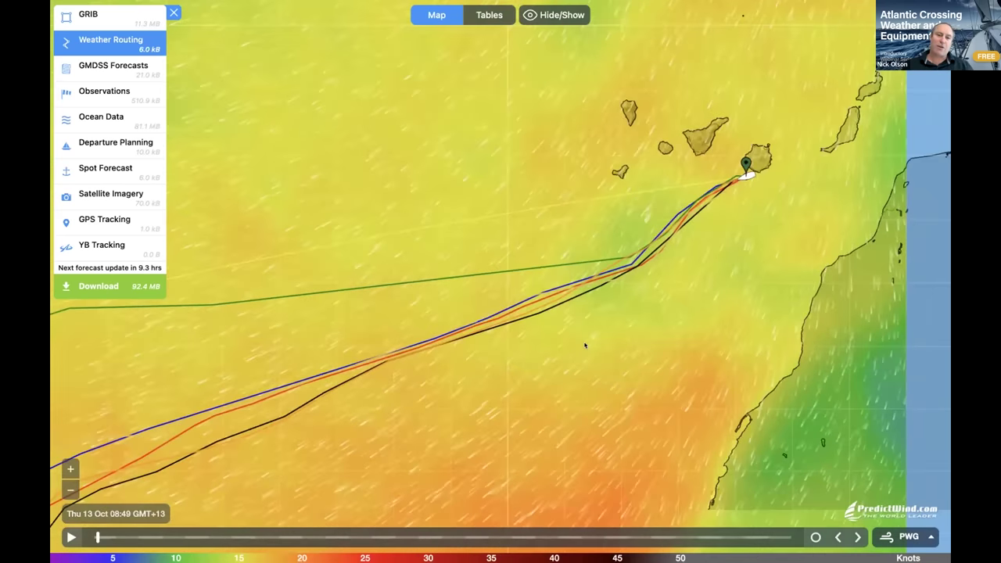
{"action": "mouse_move", "coordinate": [580, 347]}
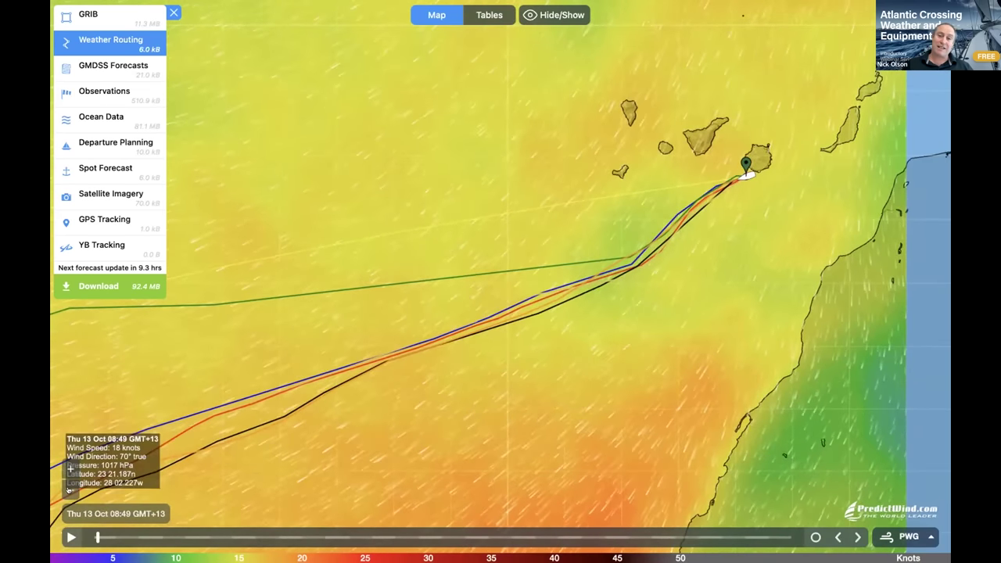
- Step the wind forecast forward to about 20 October to check conditions along the routes, and return it to the start
{"action": "scroll", "coordinate": [572, 289], "scroll_direction": "down", "scroll_amount": 2}
{"action": "scroll", "coordinate": [573, 288], "scroll_direction": "up", "scroll_amount": 1}
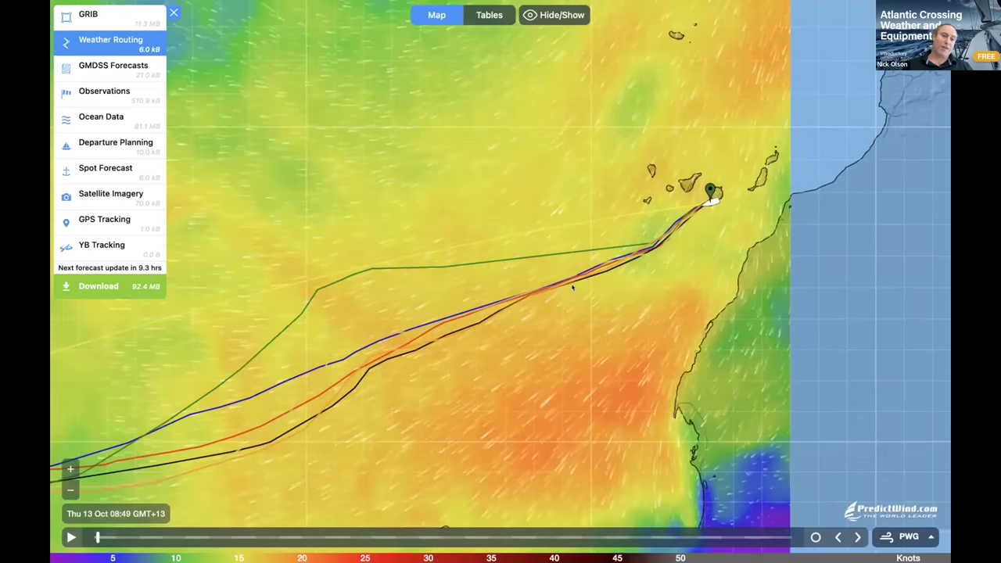
{"action": "scroll", "coordinate": [573, 290], "scroll_direction": "up", "scroll_amount": 1}
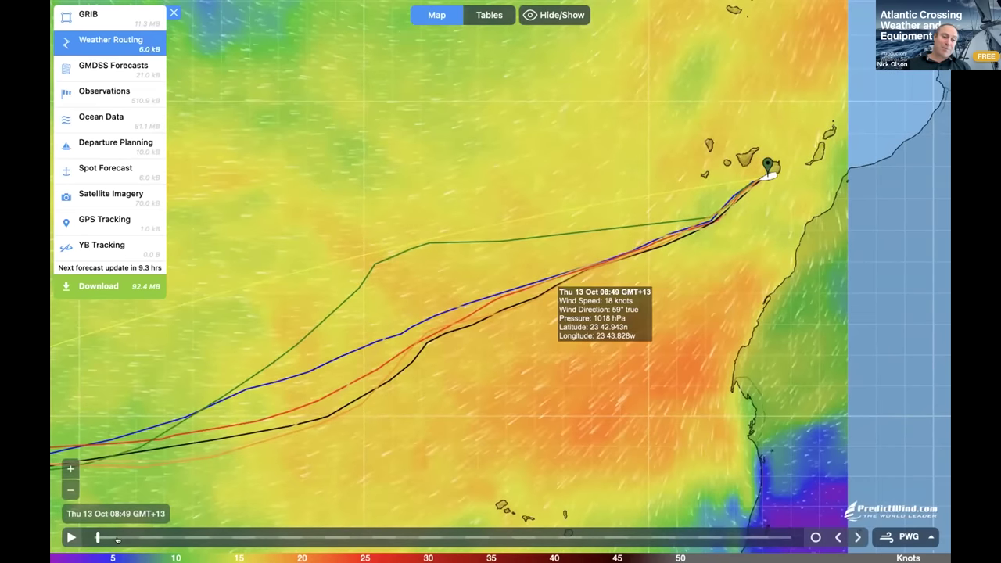
{"action": "left_click_drag", "start_coordinate": [97, 537], "coordinate": [155, 537]}
{"action": "left_click", "coordinate": [395, 539]}
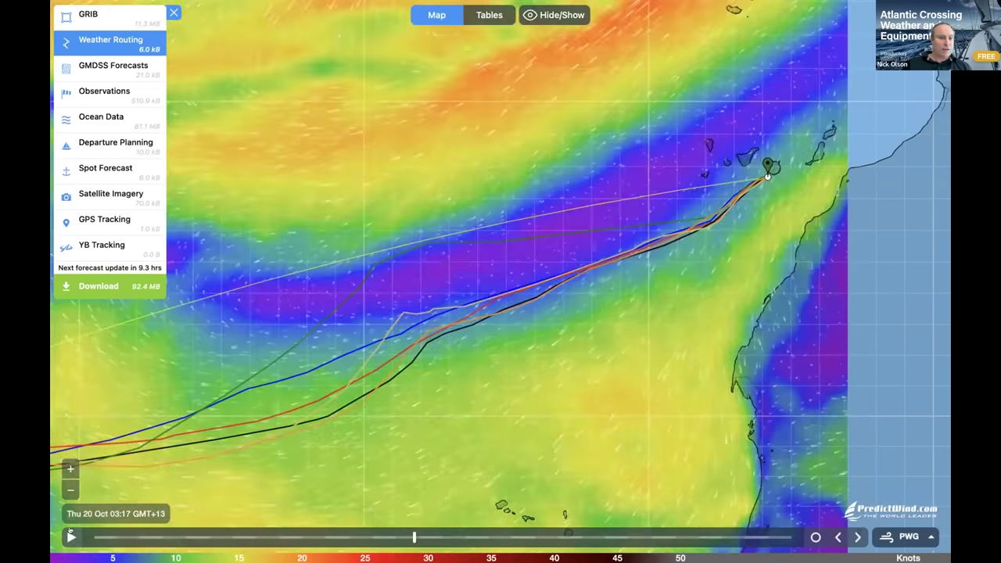
{"action": "left_click", "coordinate": [71, 536]}
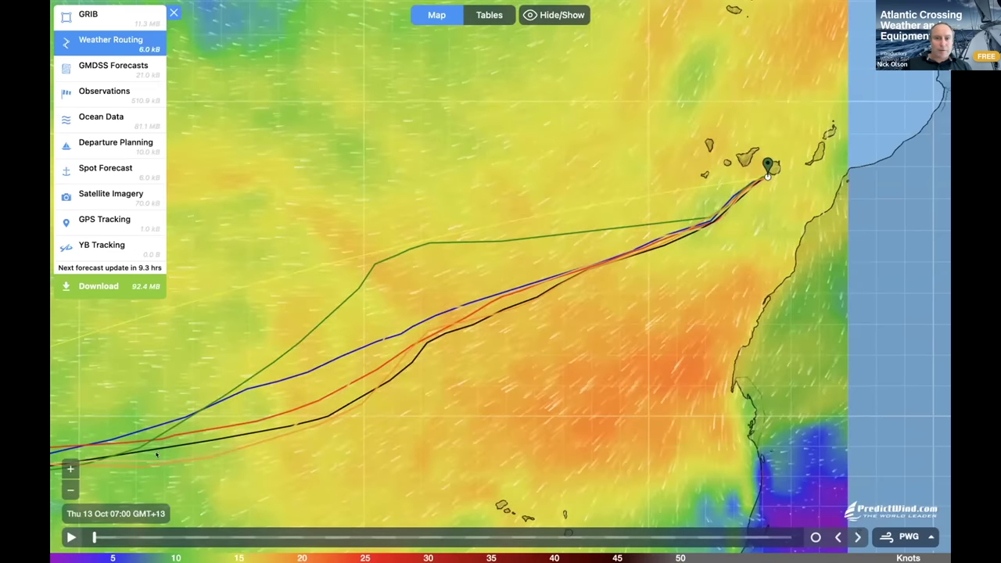
- Look over the forecast models' routes across the whole Atlantic and back to the departure near the Canary Islands
{"action": "mouse_move", "coordinate": [367, 395]}
{"action": "left_click_drag", "start_coordinate": [395, 275], "coordinate": [446, 364]}
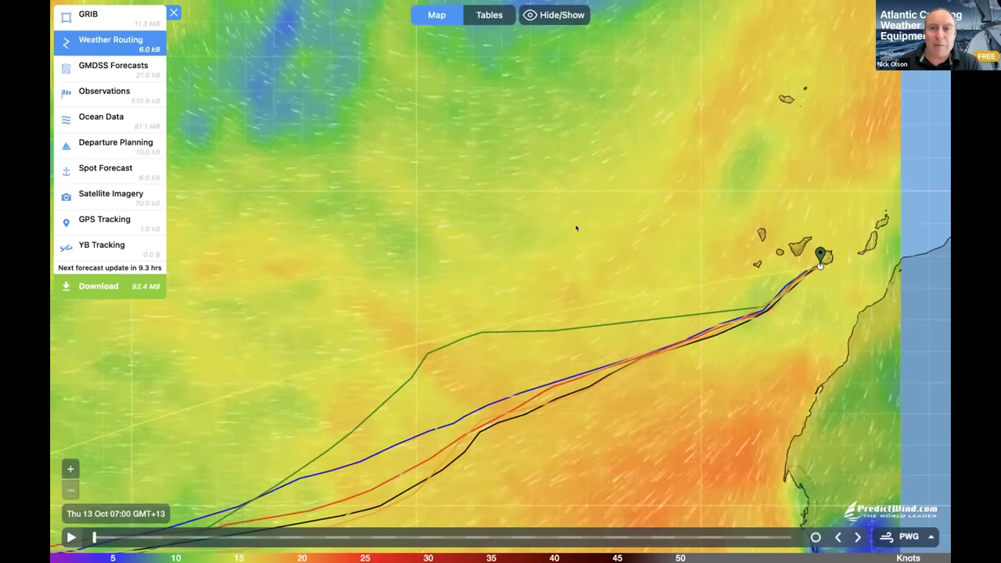
{"action": "scroll", "coordinate": [586, 222], "scroll_direction": "down", "scroll_amount": 2}
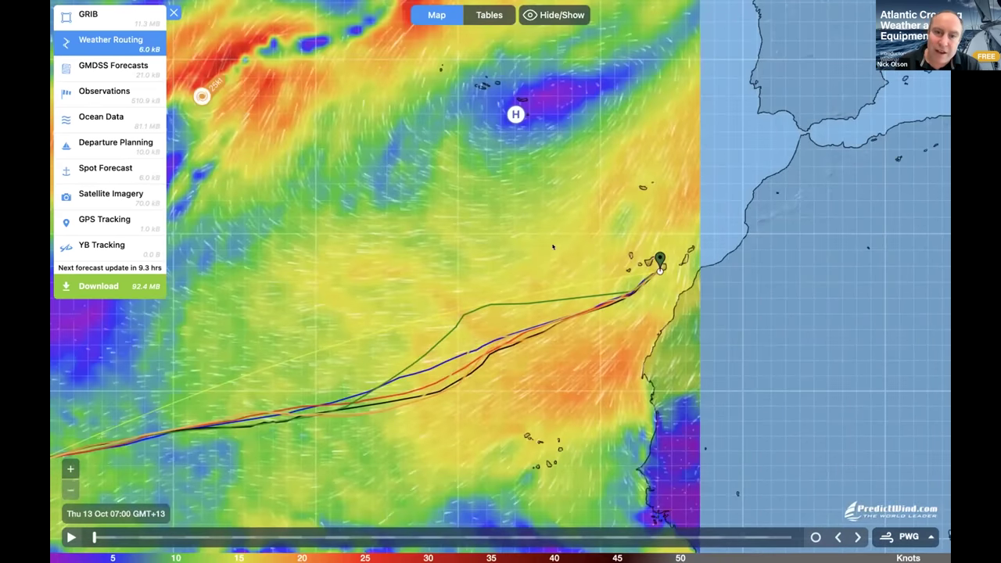
{"action": "scroll", "coordinate": [523, 255], "scroll_direction": "down", "scroll_amount": 2}
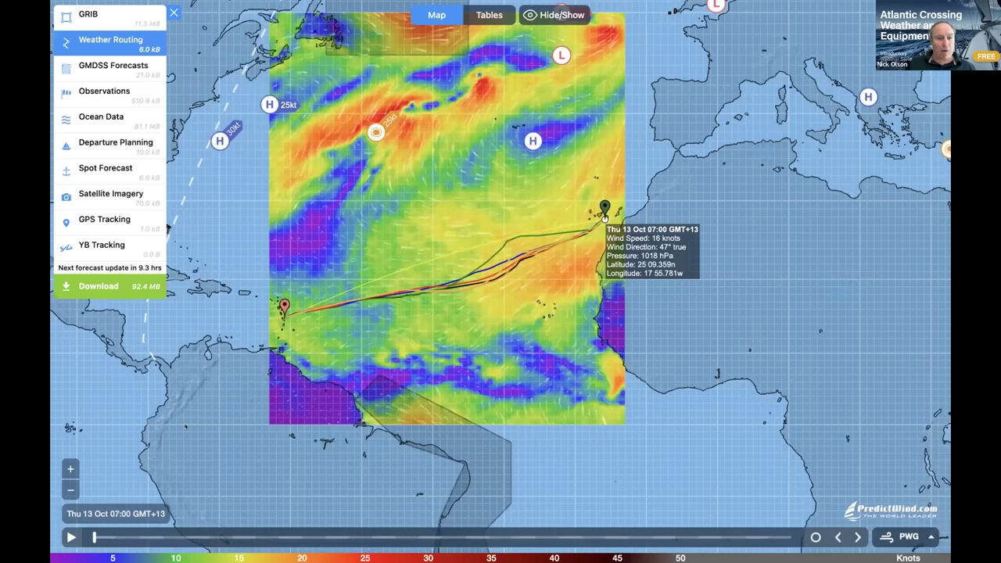
{"action": "scroll", "coordinate": [573, 256], "scroll_direction": "up", "scroll_amount": 2}
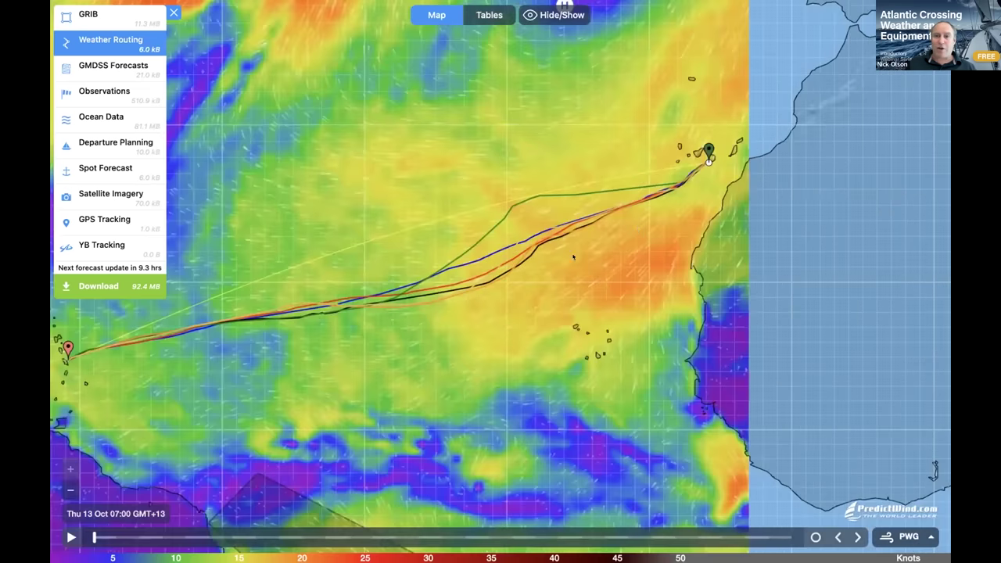
{"action": "scroll", "coordinate": [494, 279], "scroll_direction": "up", "scroll_amount": 2}
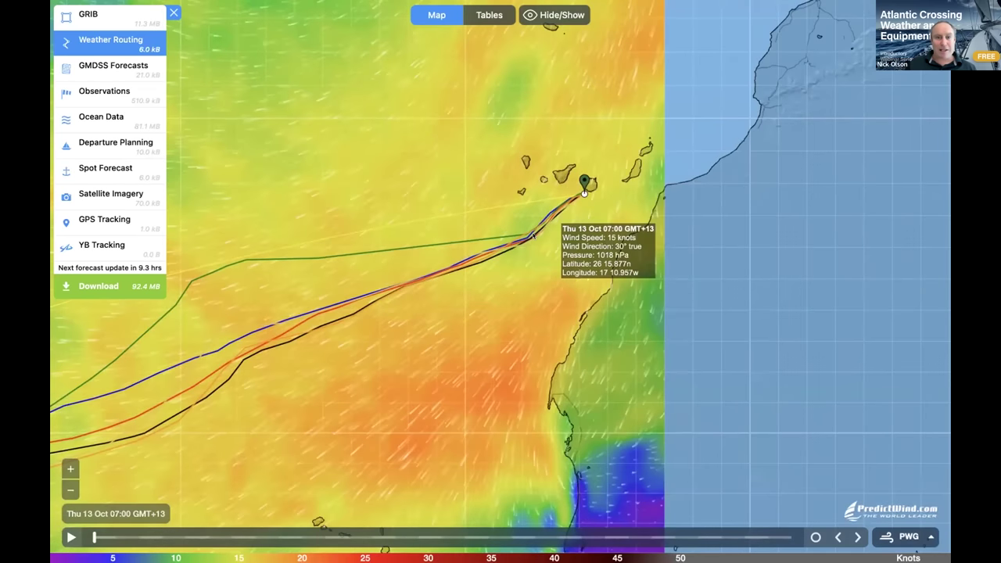
- Check the forecast details where the routes bend southwest of the Canary Islands and move the start waypoint to that bend
{"action": "left_click", "coordinate": [531, 235]}
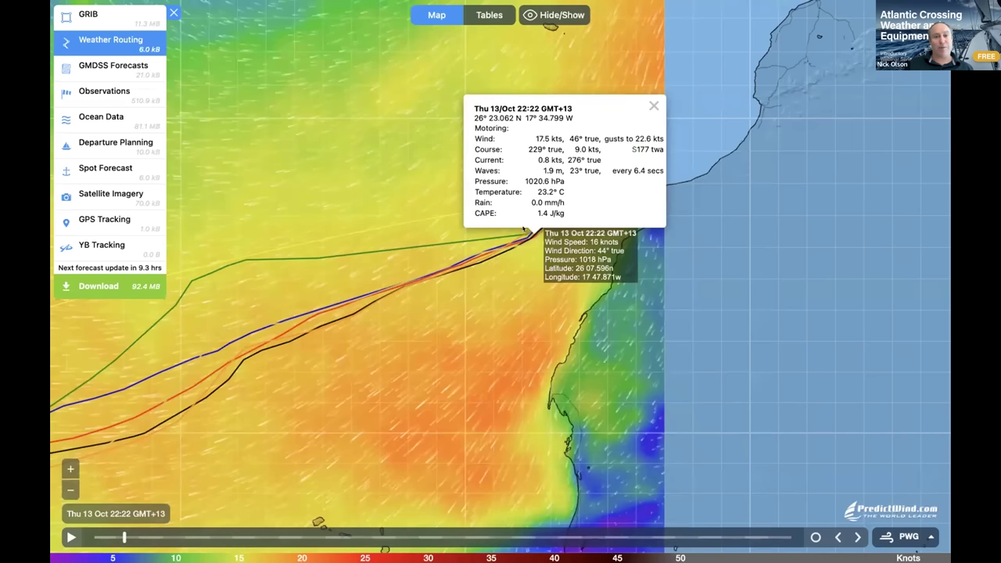
{"action": "left_click", "coordinate": [652, 105]}
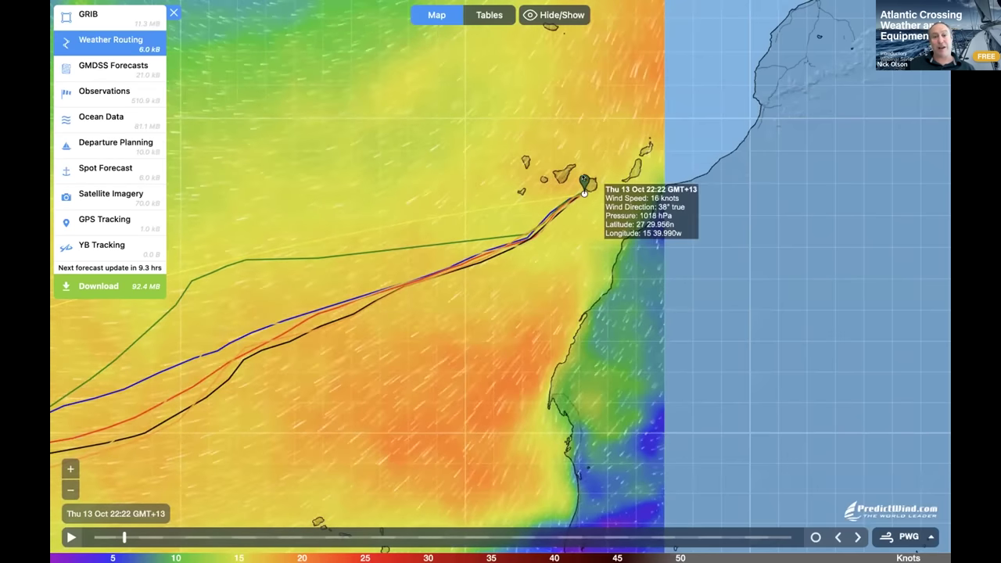
{"action": "left_click_drag", "start_coordinate": [584, 184], "coordinate": [437, 269]}
{"action": "left_click_drag", "start_coordinate": [184, 340], "coordinate": [560, 198]}
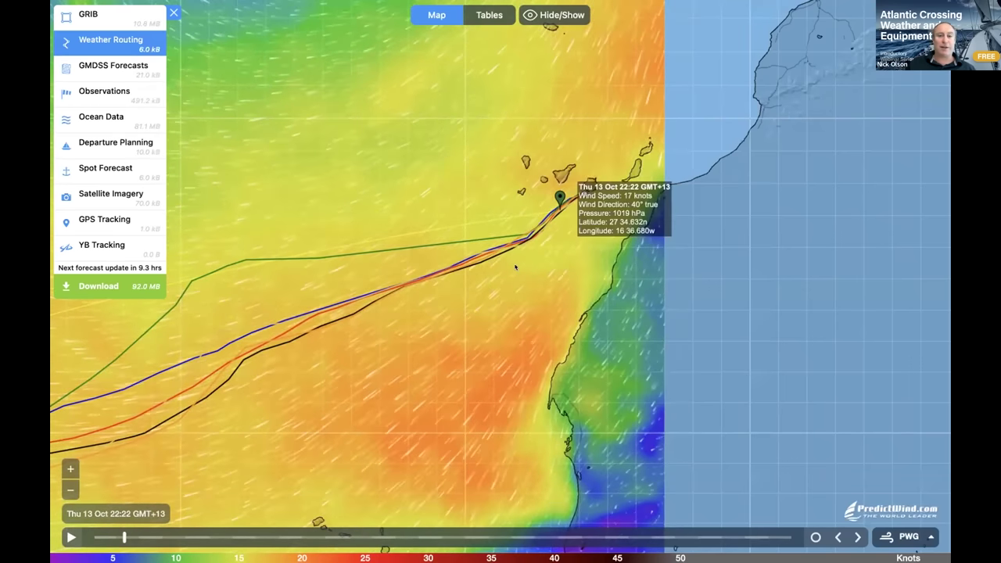
- Exclude Ocean Data from the download and fetch all weather routing and forecast files over the Web connection
{"action": "left_click", "coordinate": [100, 286]}
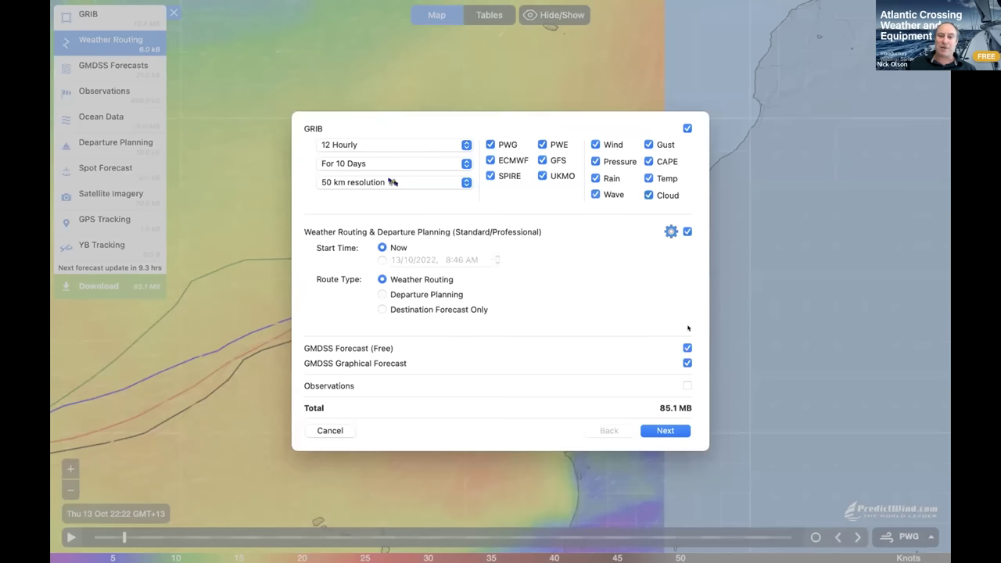
{"action": "left_click", "coordinate": [664, 433]}
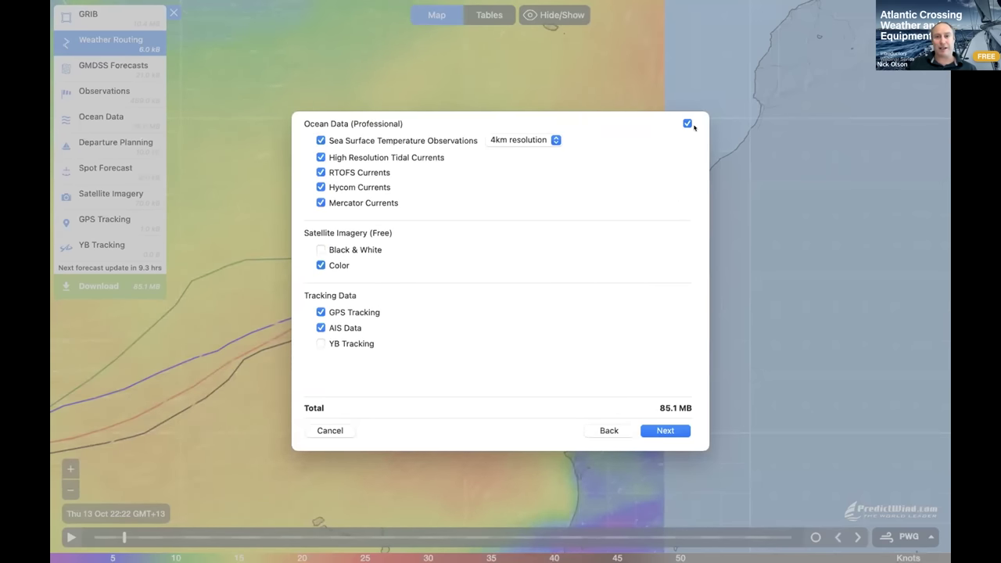
{"action": "left_click", "coordinate": [687, 123]}
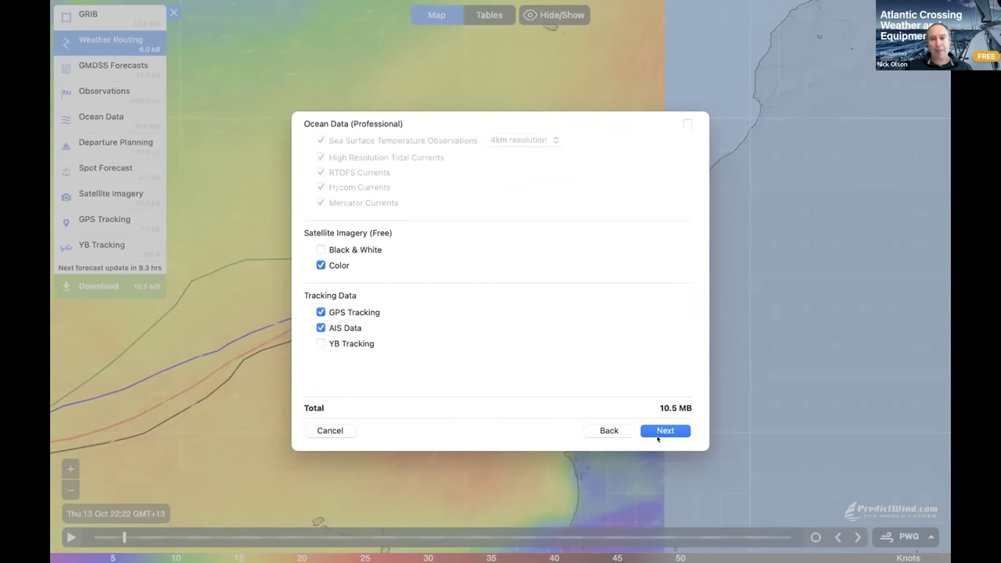
{"action": "left_click", "coordinate": [664, 430]}
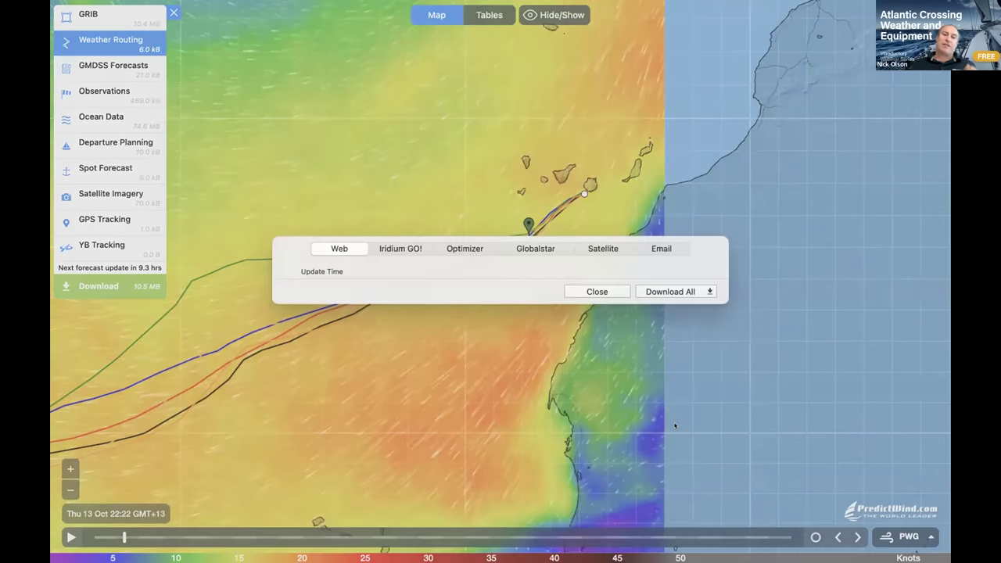
{"action": "left_click", "coordinate": [675, 426]}
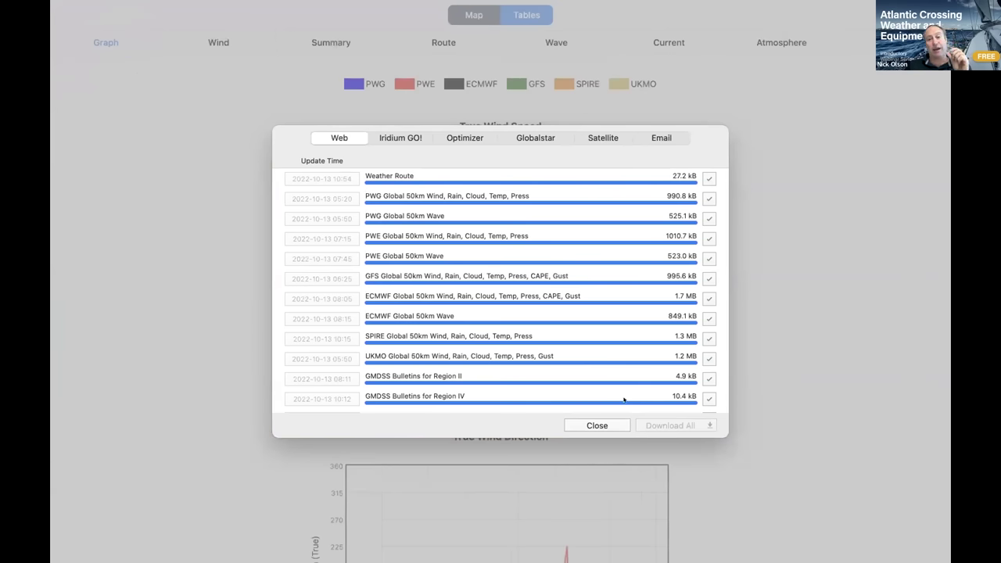
{"action": "left_click", "coordinate": [596, 426]}
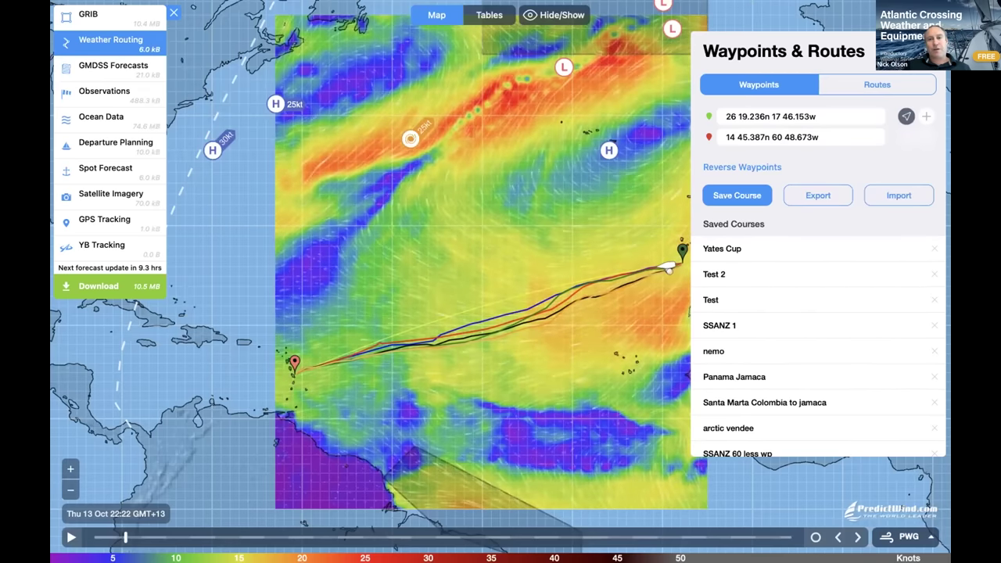
- Examine the recalculated routes from the new start waypoint, moving the forecast time to Thu 13 Oct 21:09
{"action": "key", "text": "Escape"}
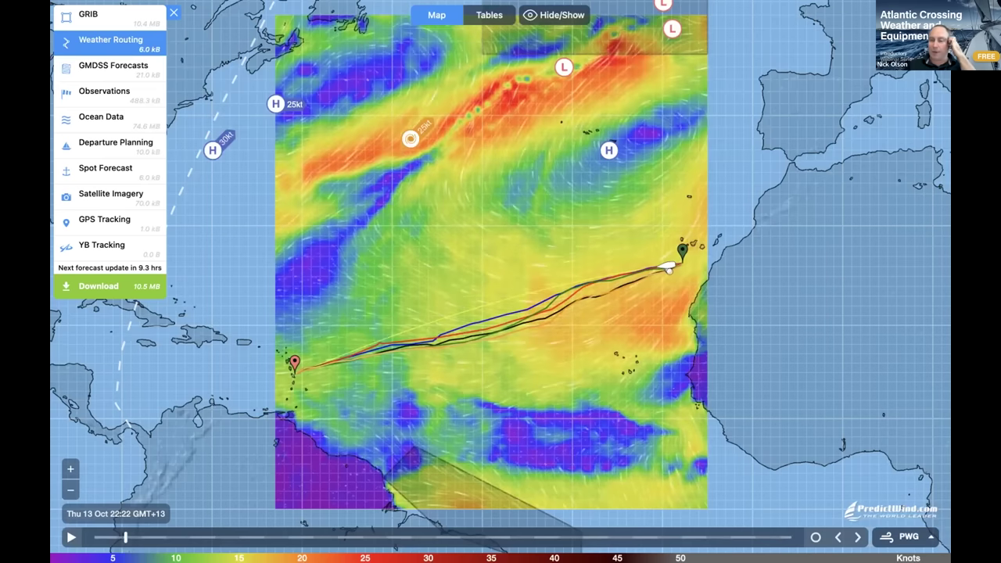
{"action": "left_click", "coordinate": [70, 467]}
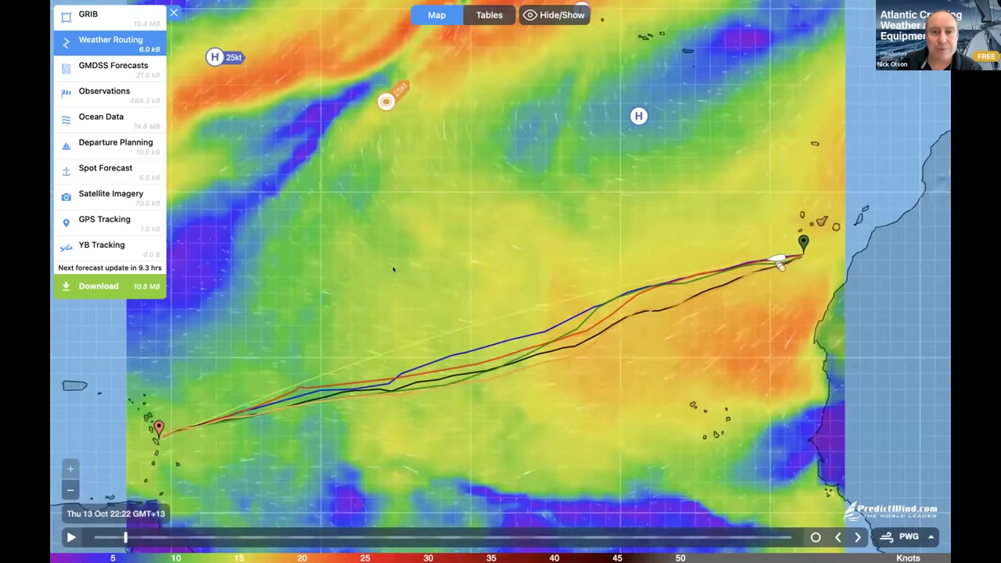
{"action": "scroll", "coordinate": [467, 297], "scroll_direction": "up", "scroll_amount": 2}
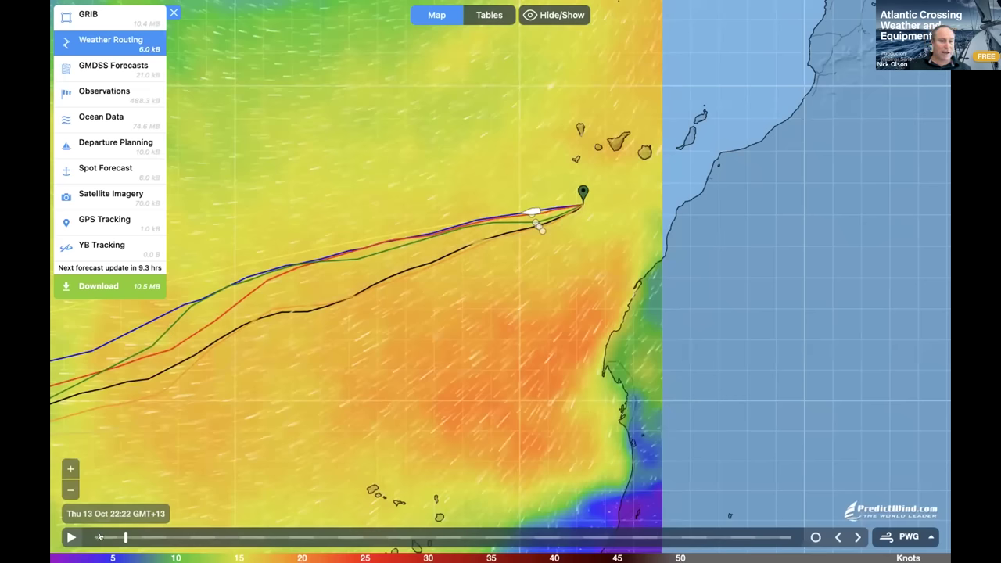
{"action": "left_click", "coordinate": [98, 536]}
{"action": "left_click", "coordinate": [101, 536]}
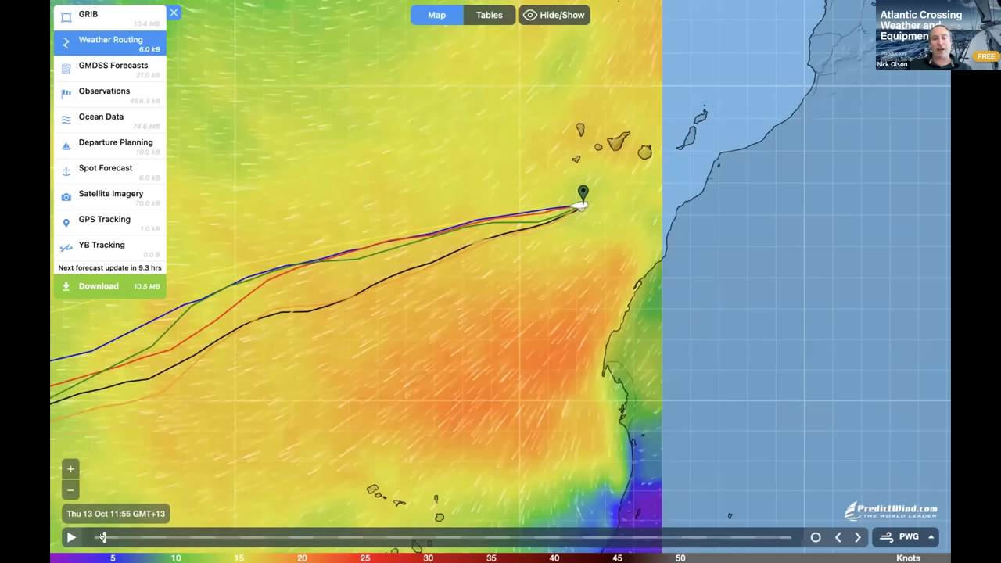
{"action": "left_click_drag", "start_coordinate": [102, 537], "coordinate": [123, 535]}
{"action": "left_click", "coordinate": [540, 299]}
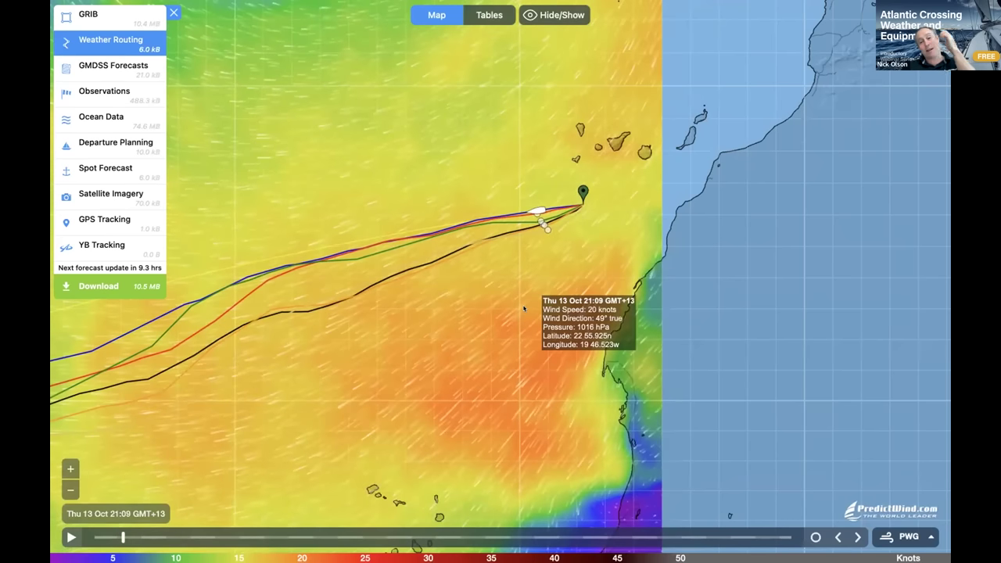
- Try moving the start waypoint west along the routes to the boat's position and put it back
{"action": "left_click", "coordinate": [580, 191]}
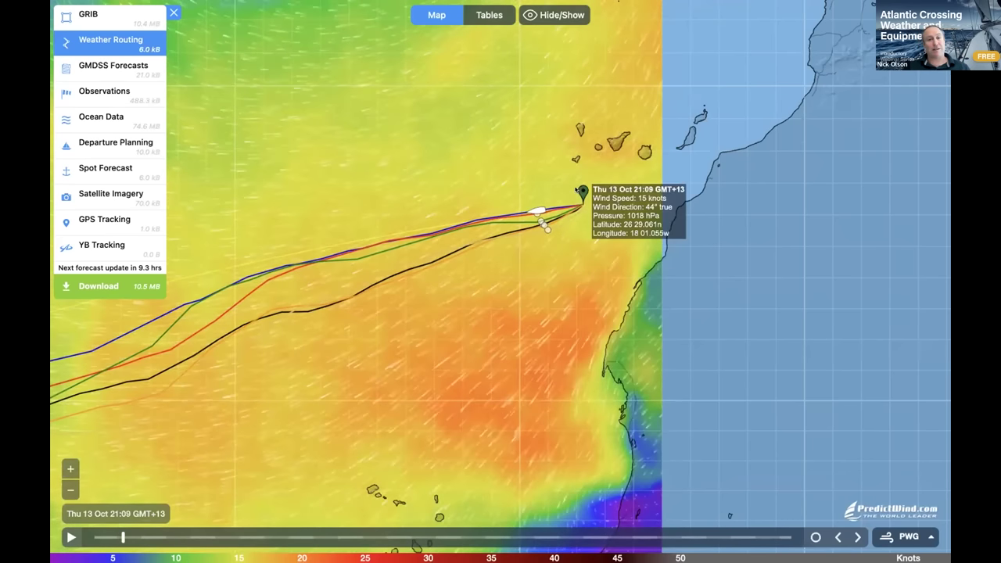
{"action": "left_click", "coordinate": [539, 210]}
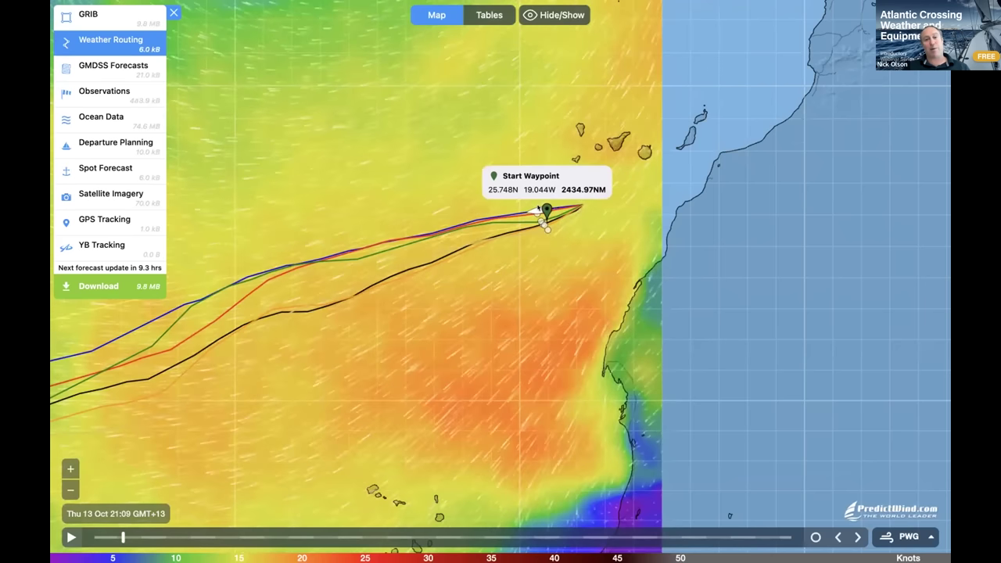
{"action": "left_click", "coordinate": [582, 205]}
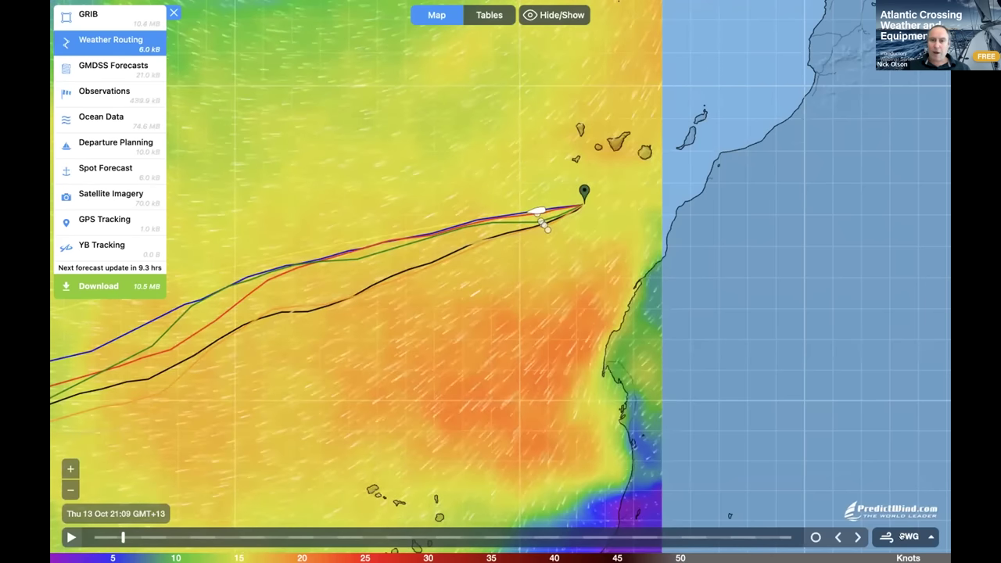
- Turn on AIS vessels on the map and inspect the details of the tanker just south of the start waypoint
{"action": "left_click", "coordinate": [900, 537]}
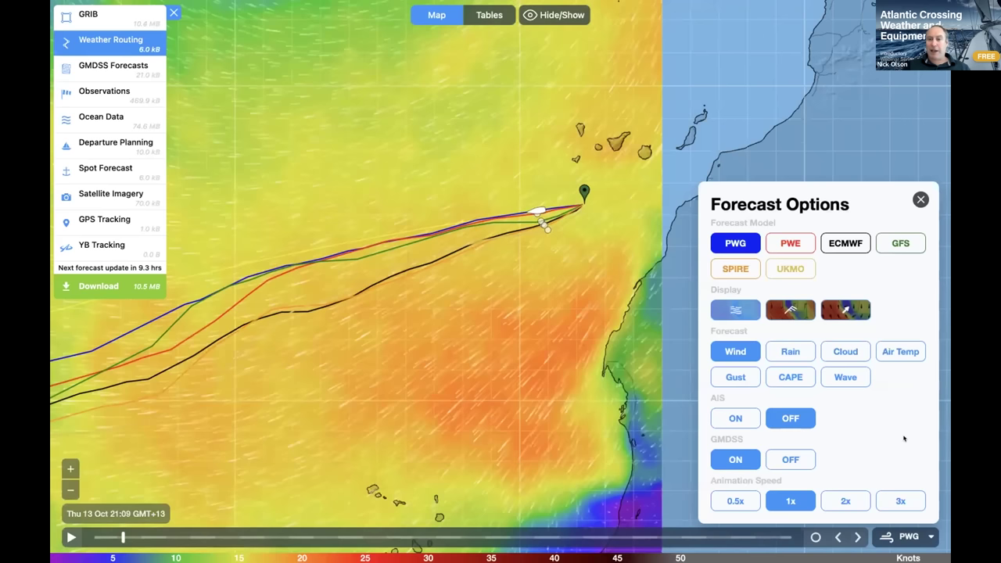
{"action": "left_click", "coordinate": [734, 418]}
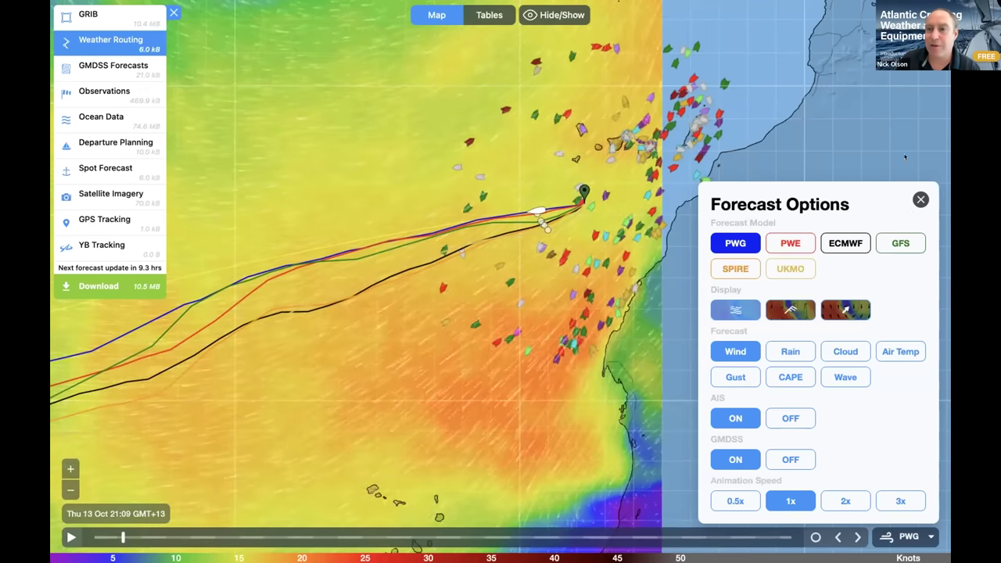
{"action": "key", "text": "Escape"}
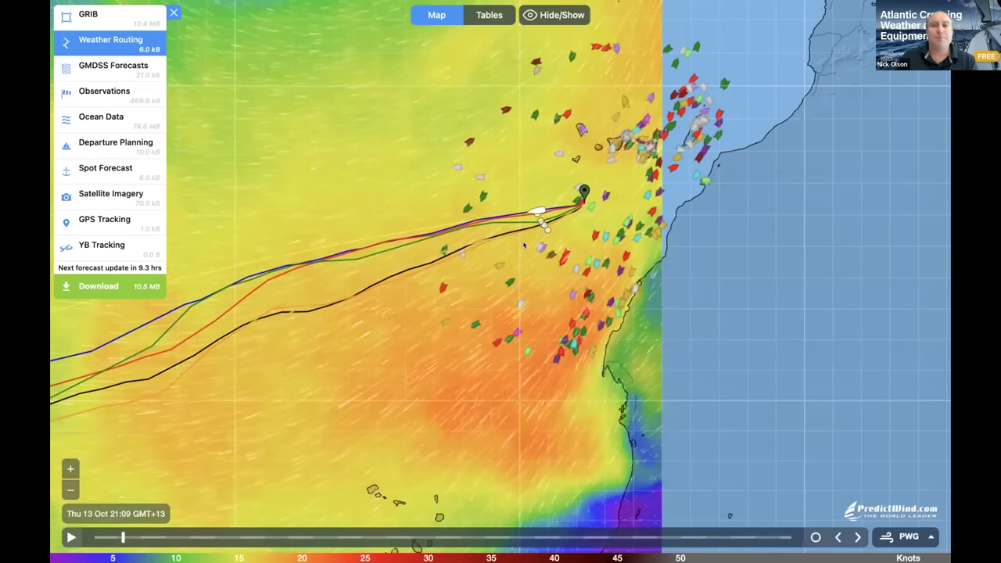
{"action": "mouse_move", "coordinate": [585, 190]}
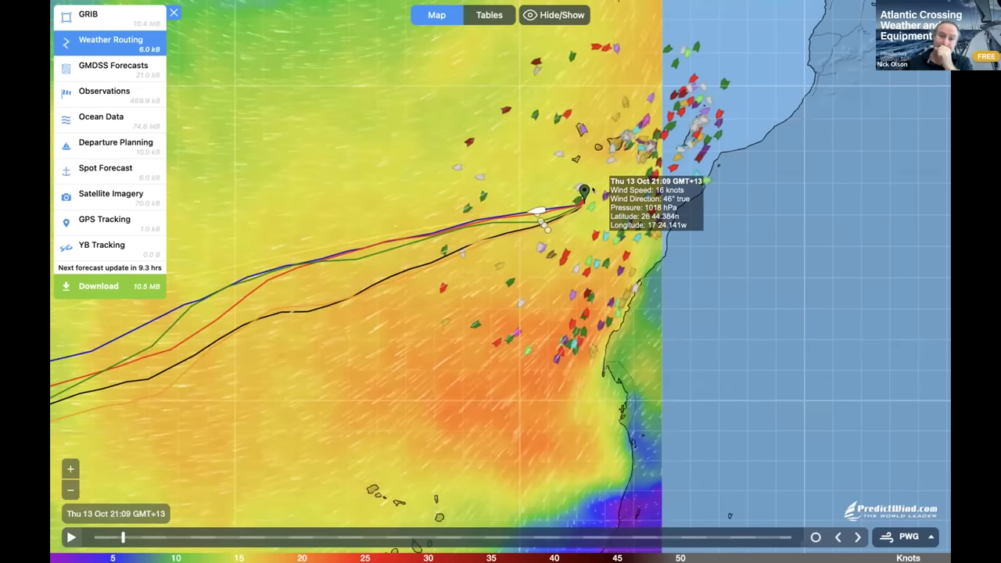
{"action": "left_click", "coordinate": [563, 258]}
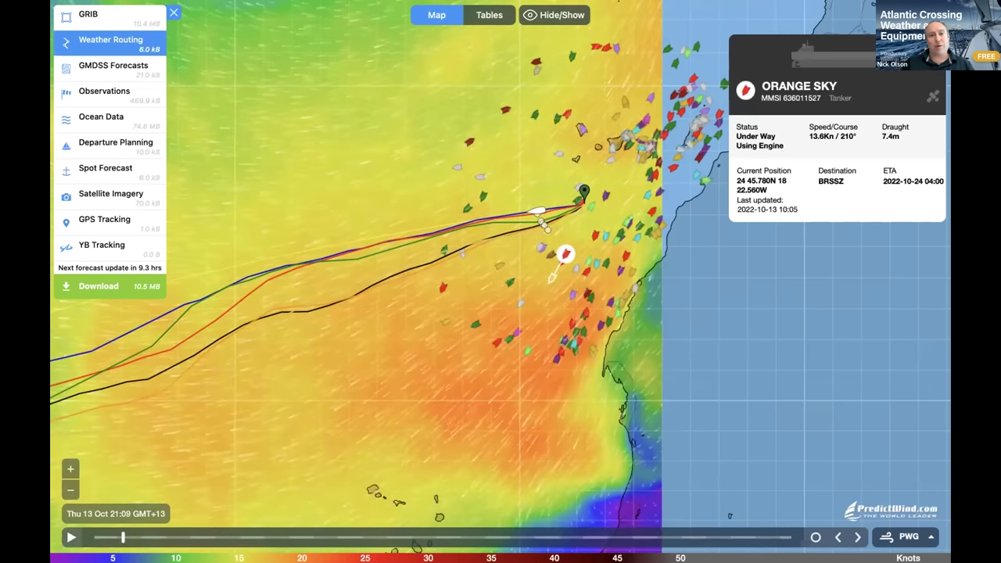
{"action": "left_click", "coordinate": [776, 145]}
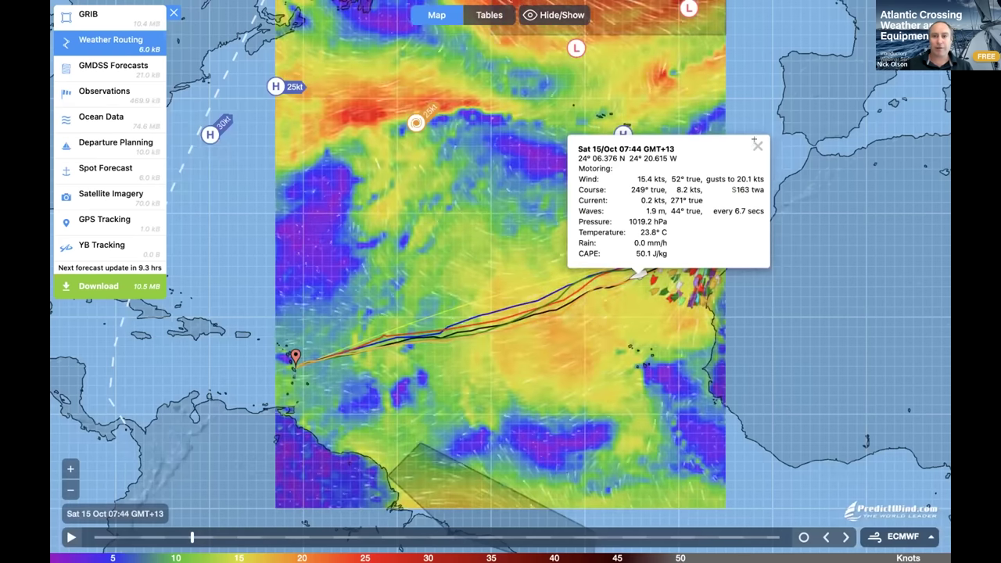
- Close the route point's forecast details and examine the ECMWF wind, routes and AIS vessels around the Canary Islands
{"action": "left_click", "coordinate": [756, 144]}
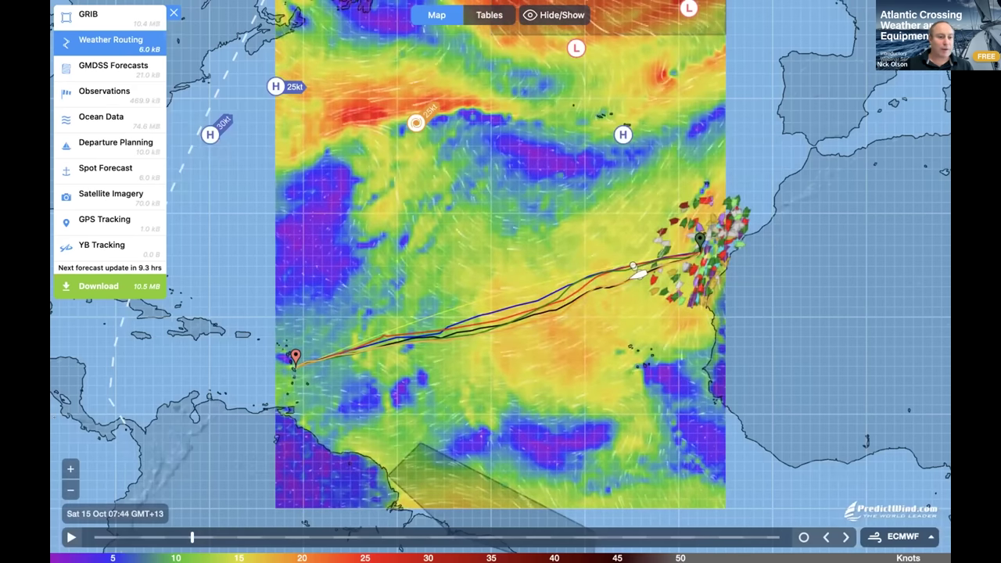
{"action": "left_click_drag", "start_coordinate": [648, 147], "coordinate": [492, 178]}
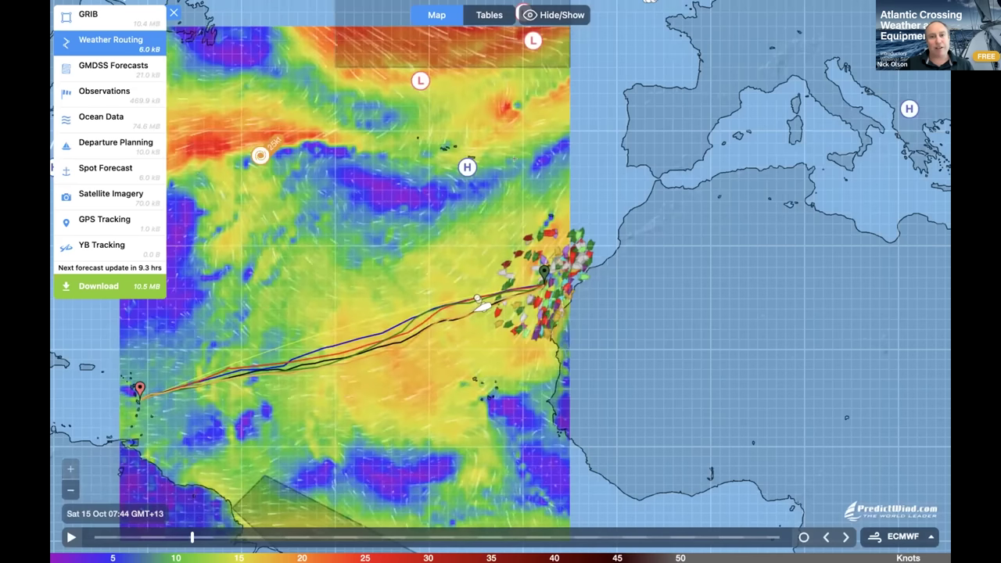
{"action": "scroll", "coordinate": [475, 293], "scroll_direction": "up", "scroll_amount": 5}
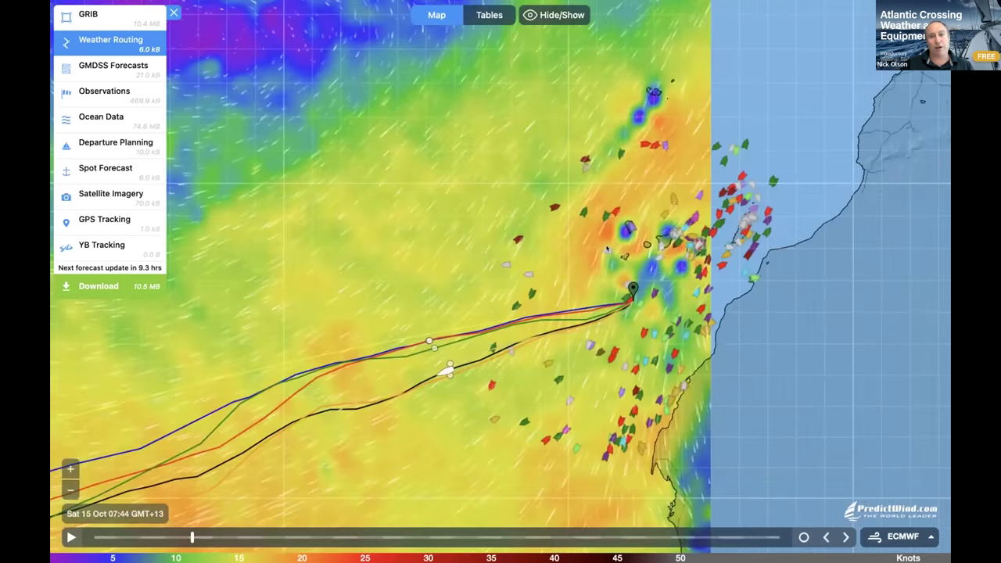
- Draw a triangular area across the routes just west of the boat and move the start waypoint slightly west along the routes
{"action": "left_click_drag", "start_coordinate": [485, 266], "coordinate": [584, 165]}
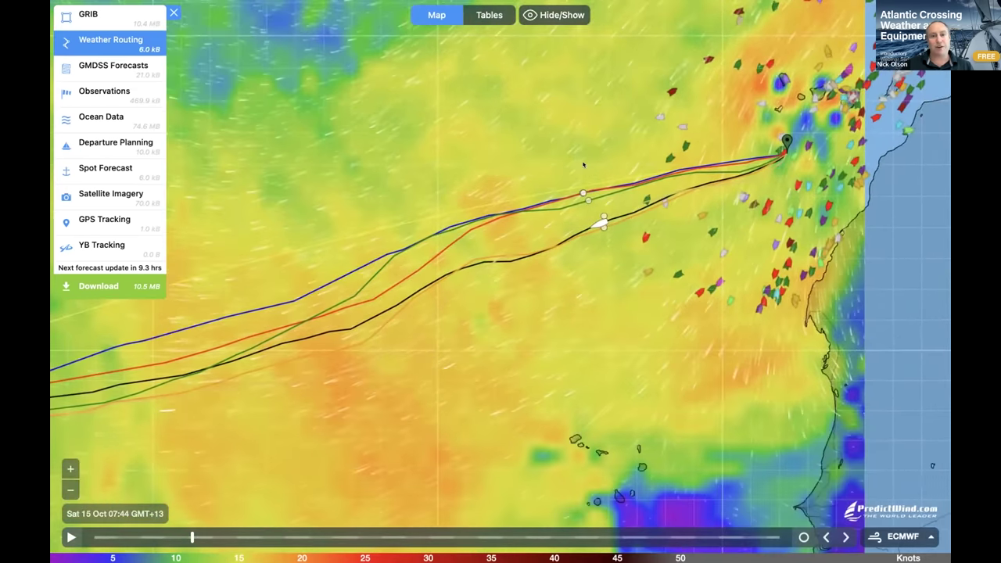
{"action": "left_click", "coordinate": [645, 237]}
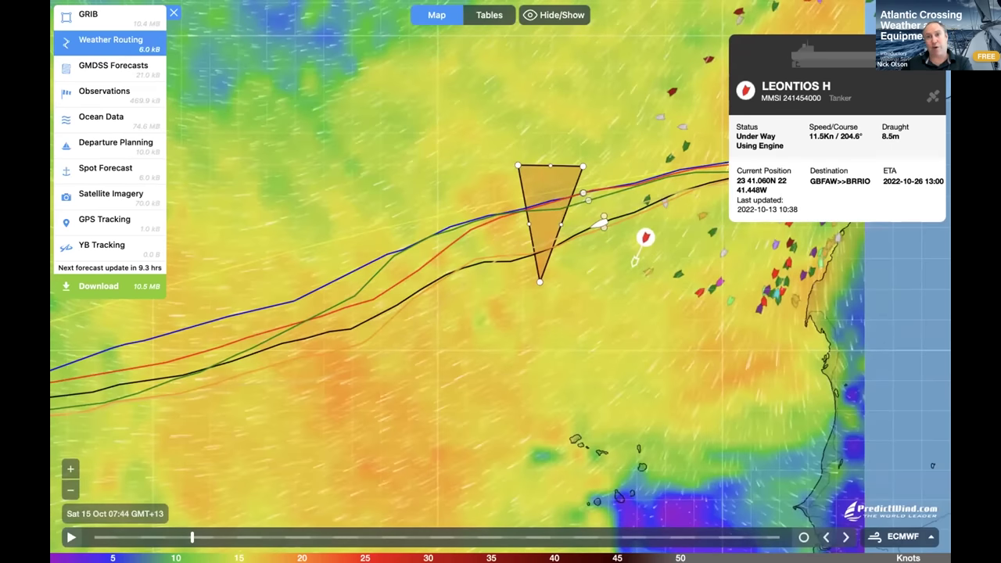
{"action": "left_click", "coordinate": [540, 282]}
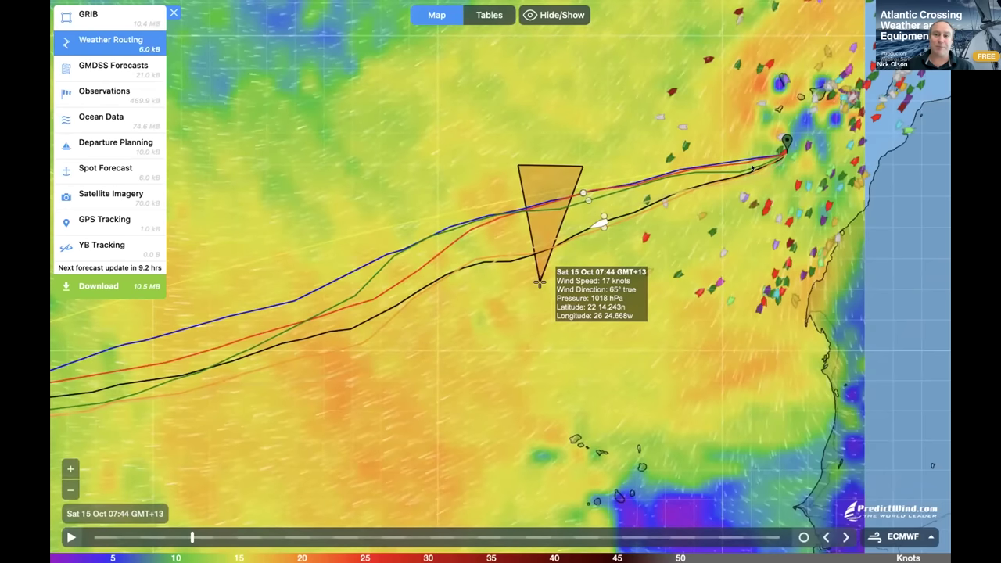
{"action": "left_click", "coordinate": [743, 156]}
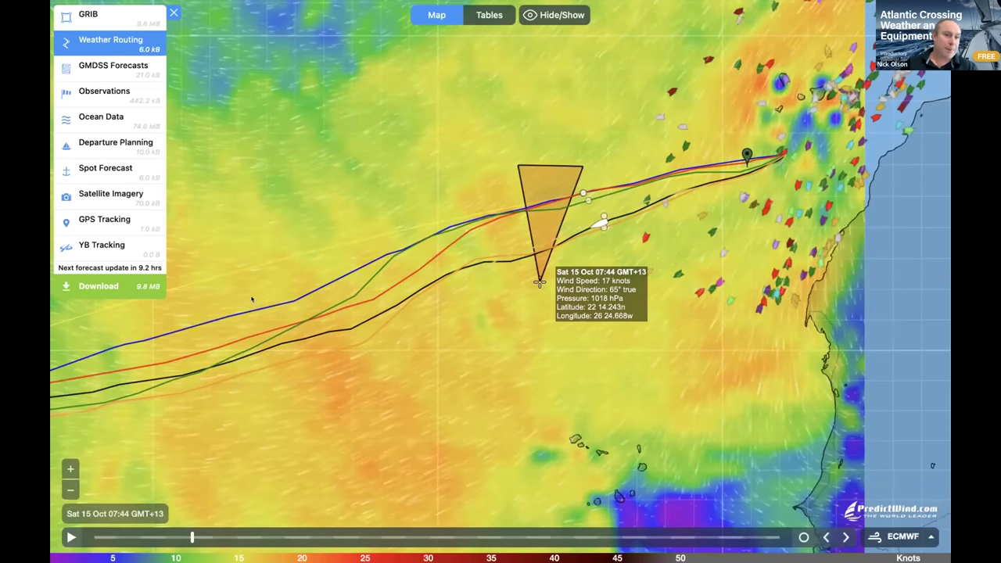
- Compare the UKMO and ECMWF wind forecasts over the routes, moving the forecast time to Mon 17 Oct 21:18
{"action": "left_click", "coordinate": [69, 490]}
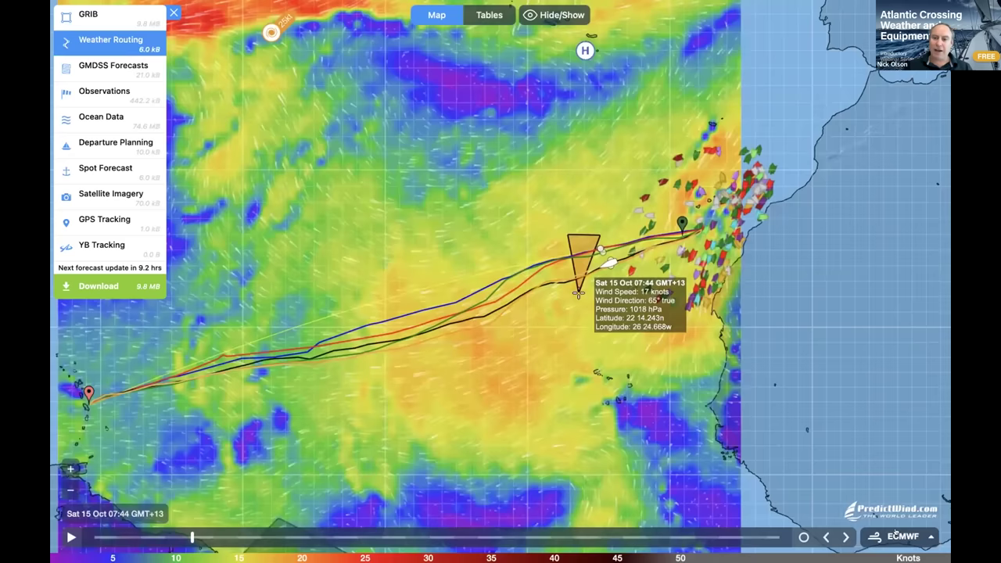
{"action": "left_click", "coordinate": [896, 534]}
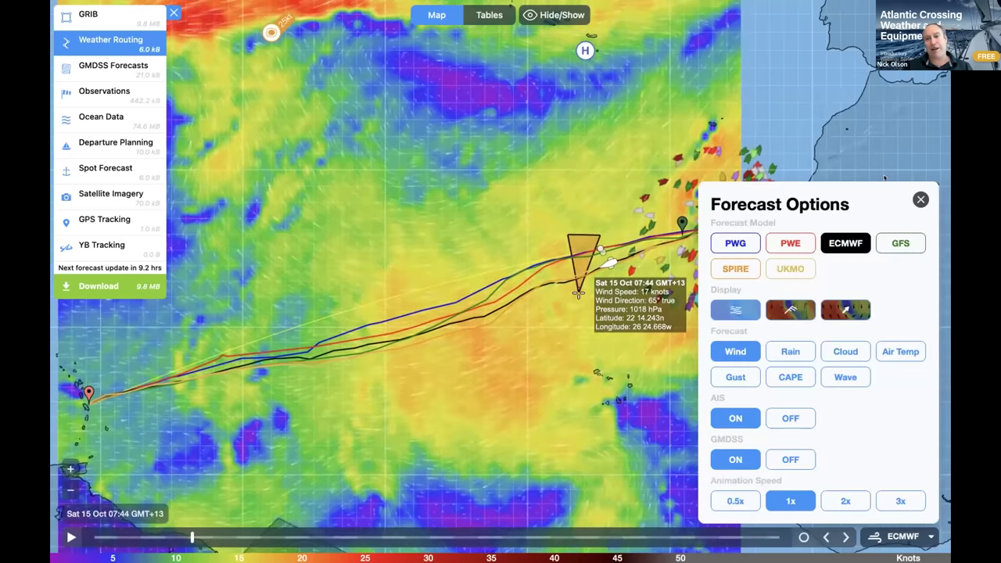
{"action": "left_click", "coordinate": [787, 268]}
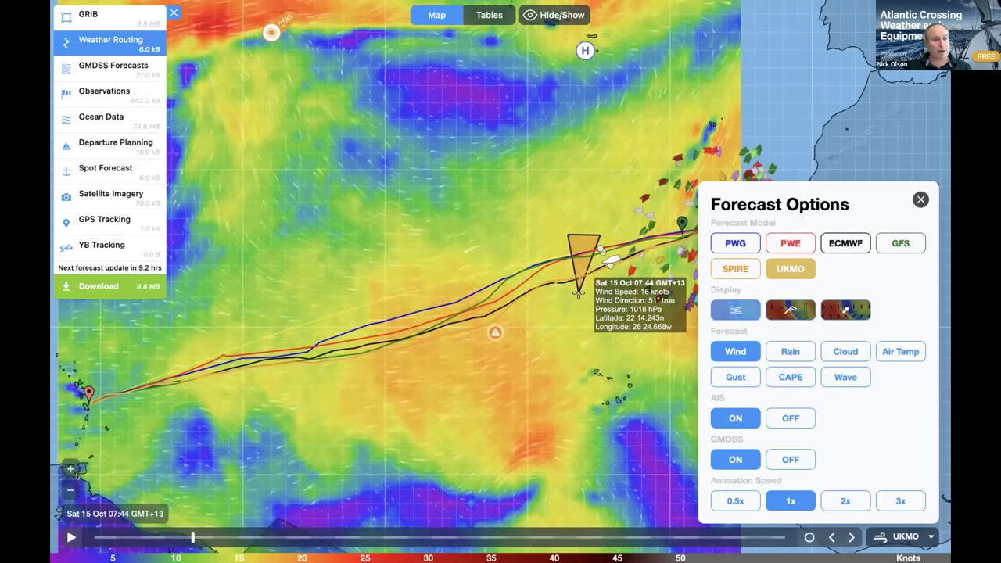
{"action": "left_click", "coordinate": [69, 467]}
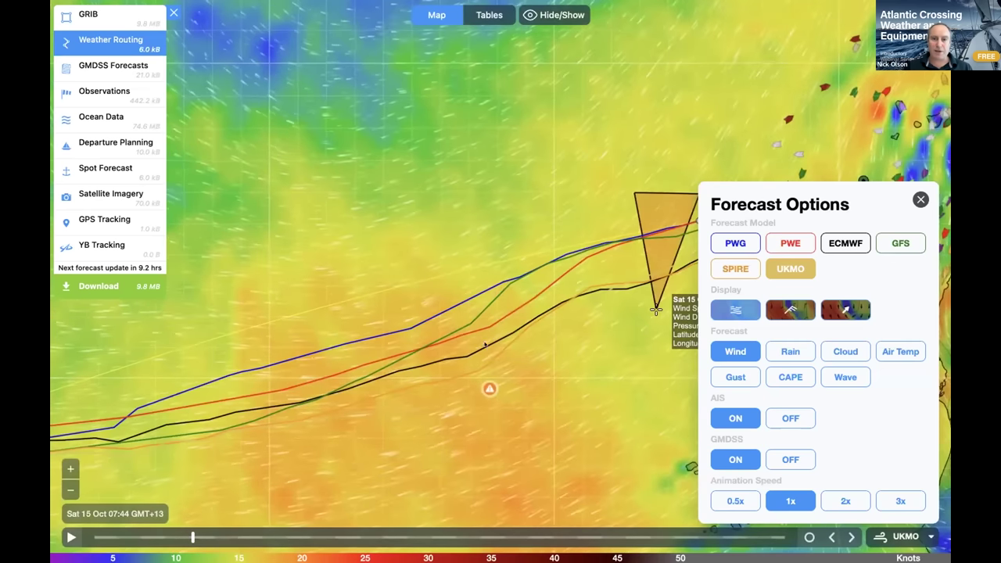
{"action": "left_click_drag", "start_coordinate": [635, 136], "coordinate": [358, 147]}
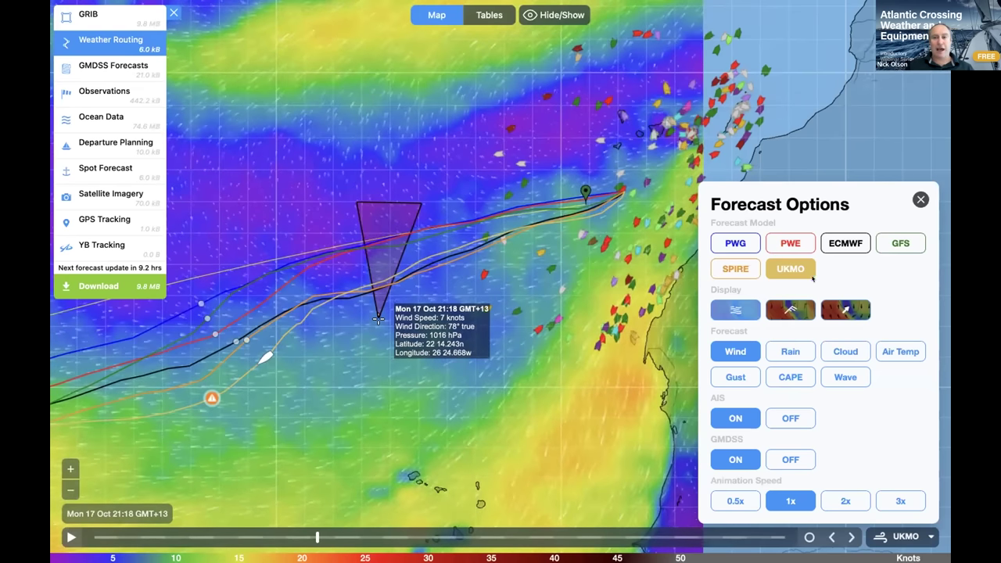
{"action": "left_click", "coordinate": [835, 246]}
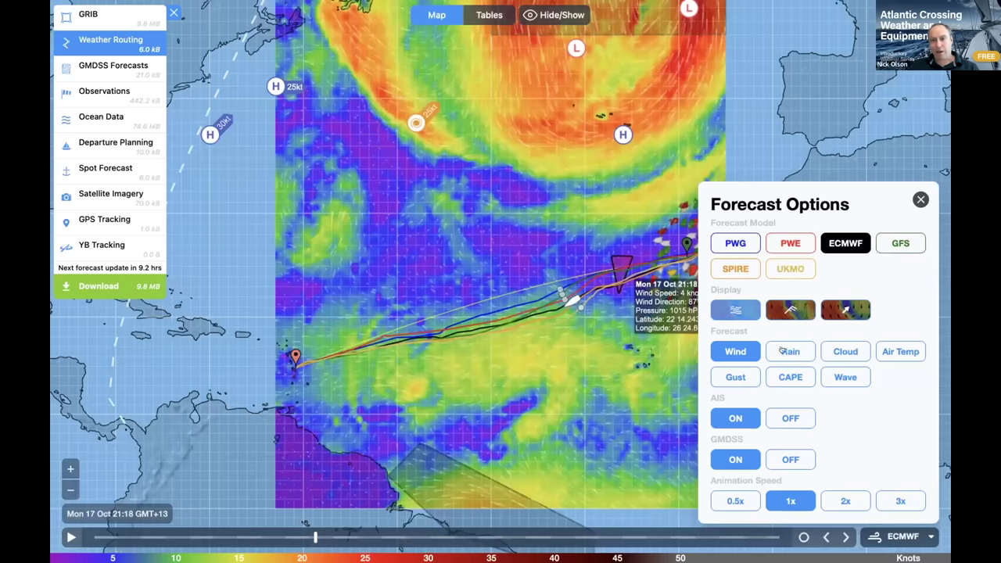
- Display the ECMWF rain forecast and switch to the wave forecast over the full Atlantic routes
{"action": "left_click", "coordinate": [787, 351]}
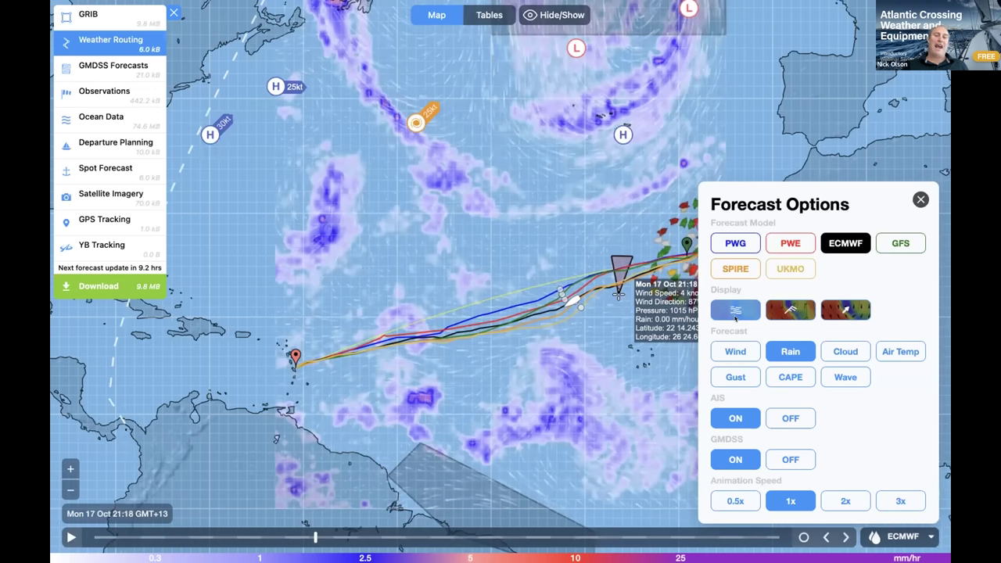
{"action": "left_click", "coordinate": [790, 377]}
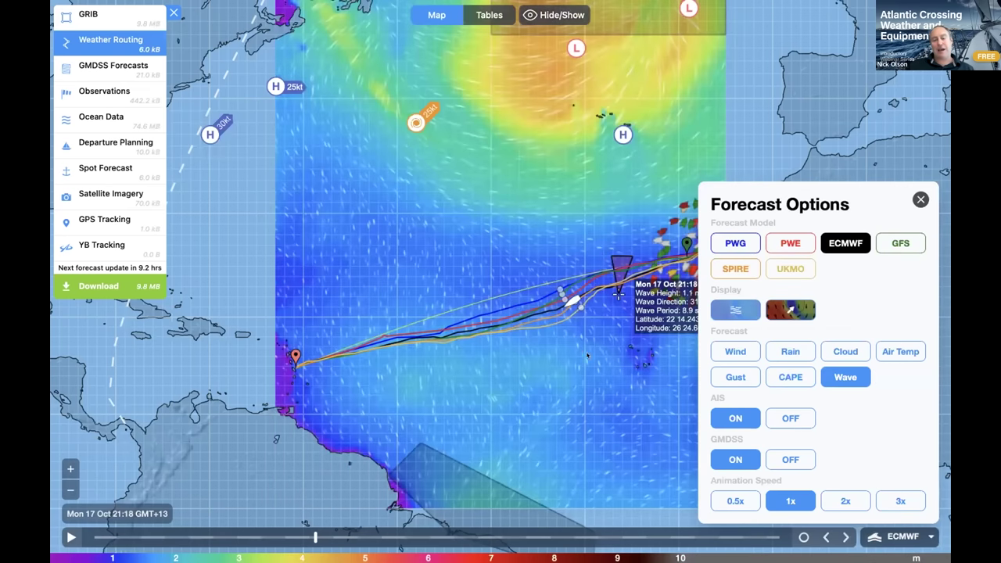
{"action": "left_click_drag", "start_coordinate": [587, 356], "coordinate": [485, 337]}
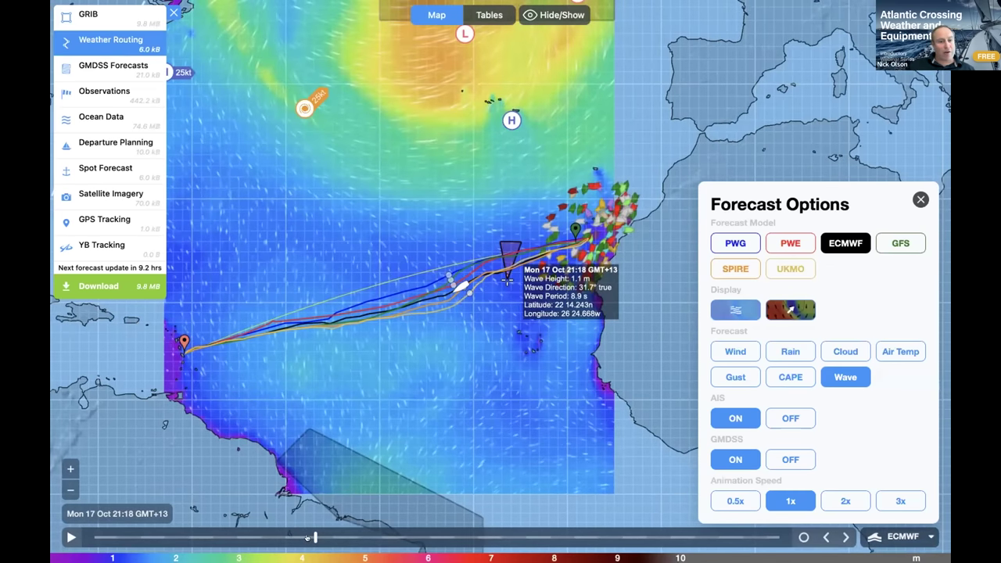
- Step through the wave forecast along the routes to Sat 22 Oct and back to Fri 21 Oct 18:01
{"action": "left_click_drag", "start_coordinate": [310, 536], "coordinate": [422, 538]}
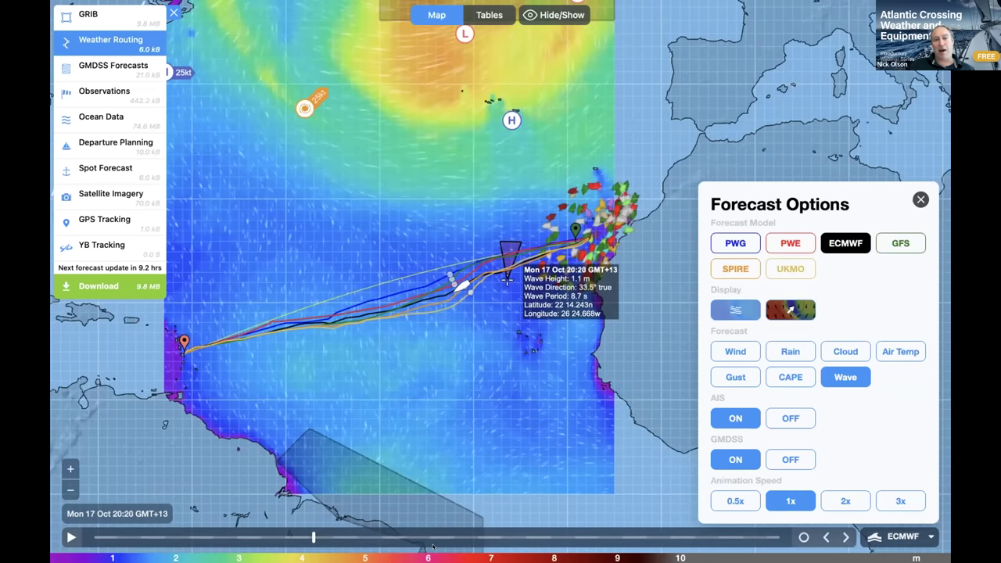
{"action": "left_click_drag", "start_coordinate": [487, 548], "coordinate": [366, 556]}
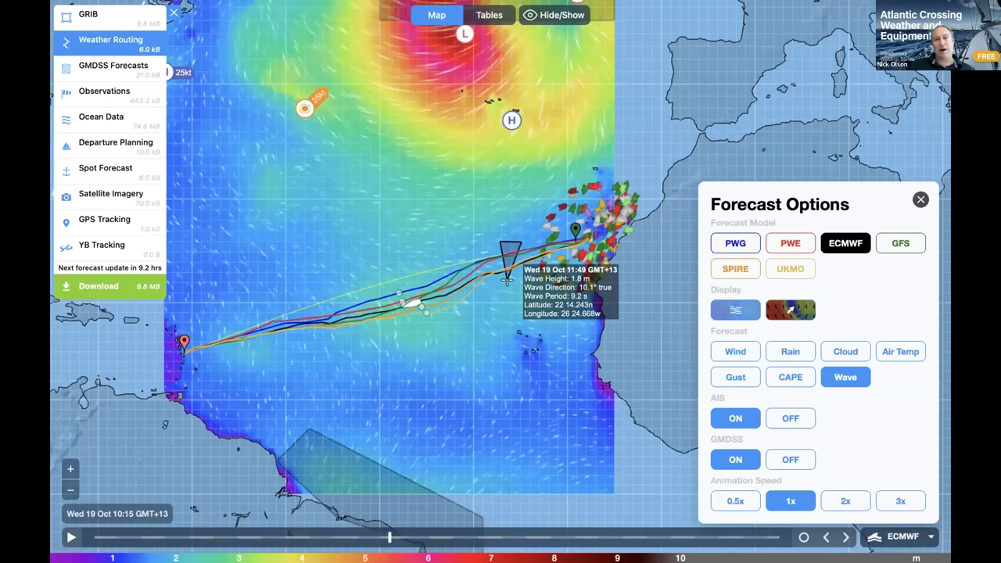
{"action": "left_click_drag", "start_coordinate": [389, 538], "coordinate": [538, 556]}
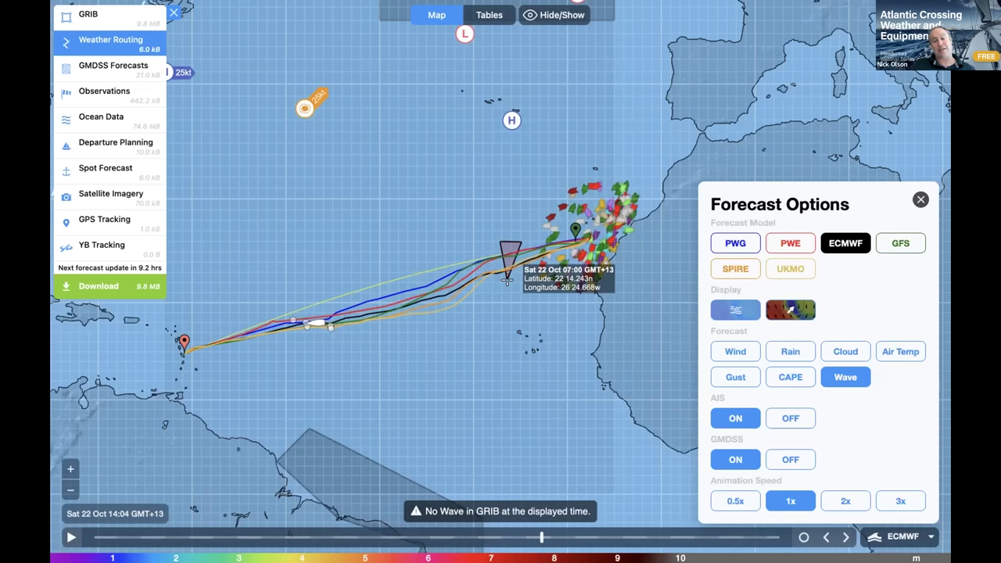
{"action": "left_click", "coordinate": [506, 279]}
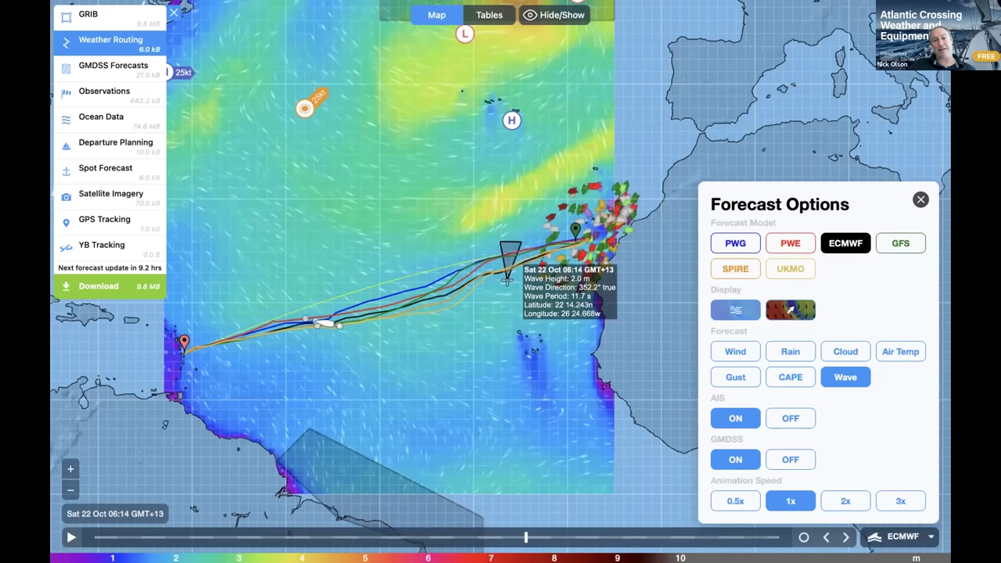
{"action": "left_click", "coordinate": [353, 298]}
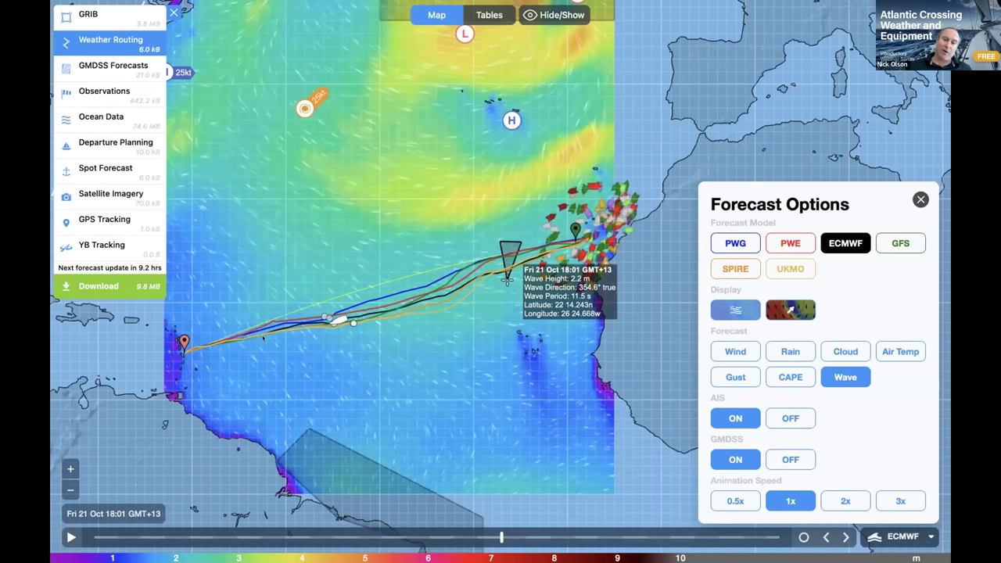
- Move the start waypoint west past the triangular area and examine the shaded GMDSS area off northeastern South America
{"action": "left_click", "coordinate": [474, 259]}
{"action": "left_click", "coordinate": [458, 268]}
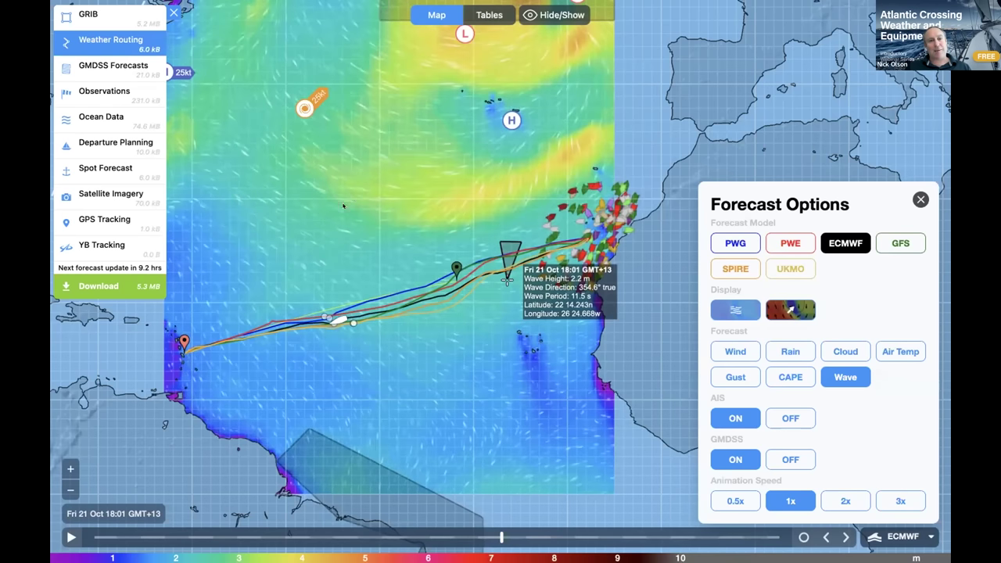
{"action": "left_click_drag", "start_coordinate": [230, 98], "coordinate": [345, 159]}
{"action": "left_click_drag", "start_coordinate": [542, 470], "coordinate": [382, 328]}
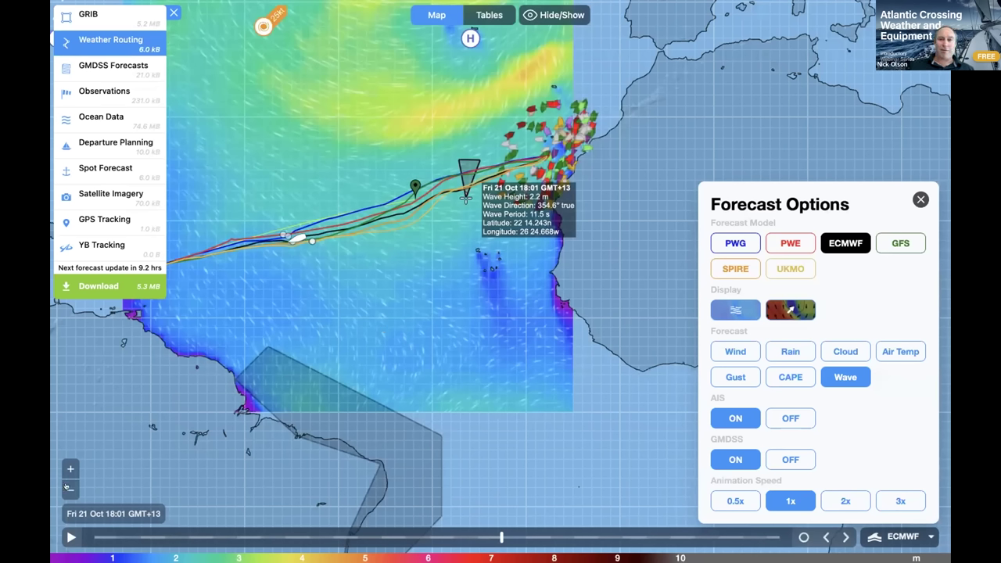
{"action": "scroll", "coordinate": [68, 487], "scroll_direction": "up", "scroll_amount": 5}
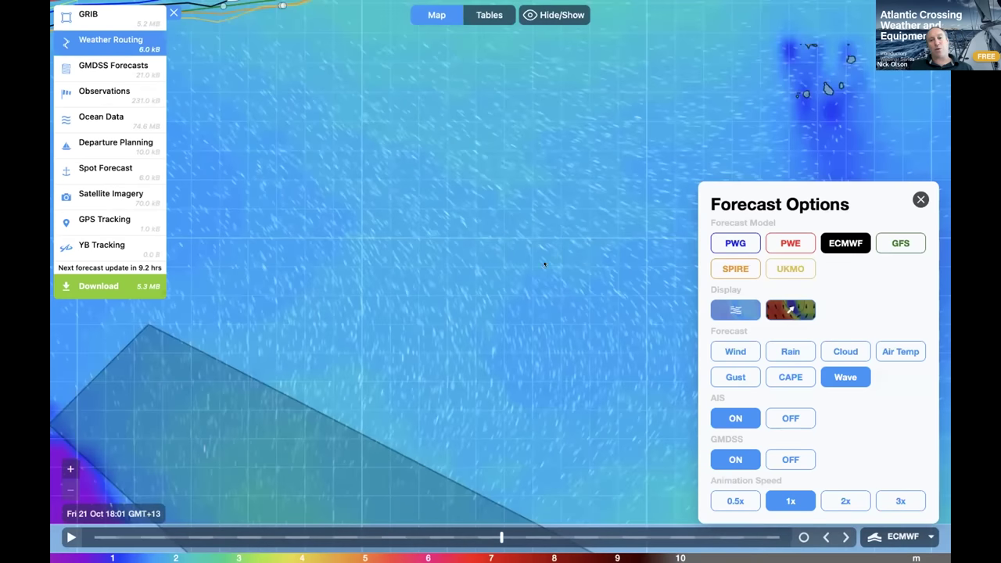
{"action": "scroll", "coordinate": [486, 176], "scroll_direction": "down", "scroll_amount": 5}
{"action": "left_click_drag", "start_coordinate": [646, 268], "coordinate": [597, 165]}
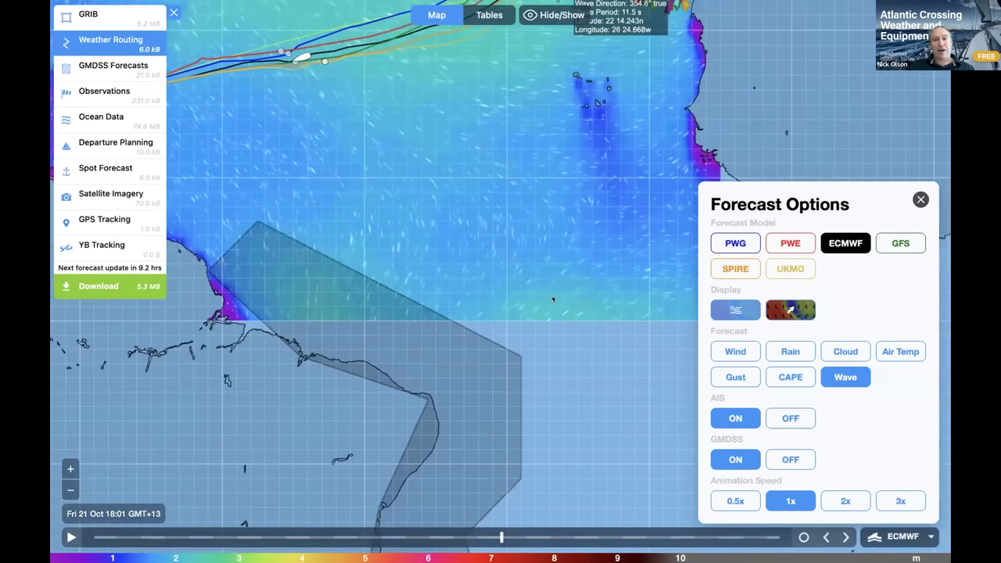
{"action": "left_click_drag", "start_coordinate": [552, 300], "coordinate": [506, 441]}
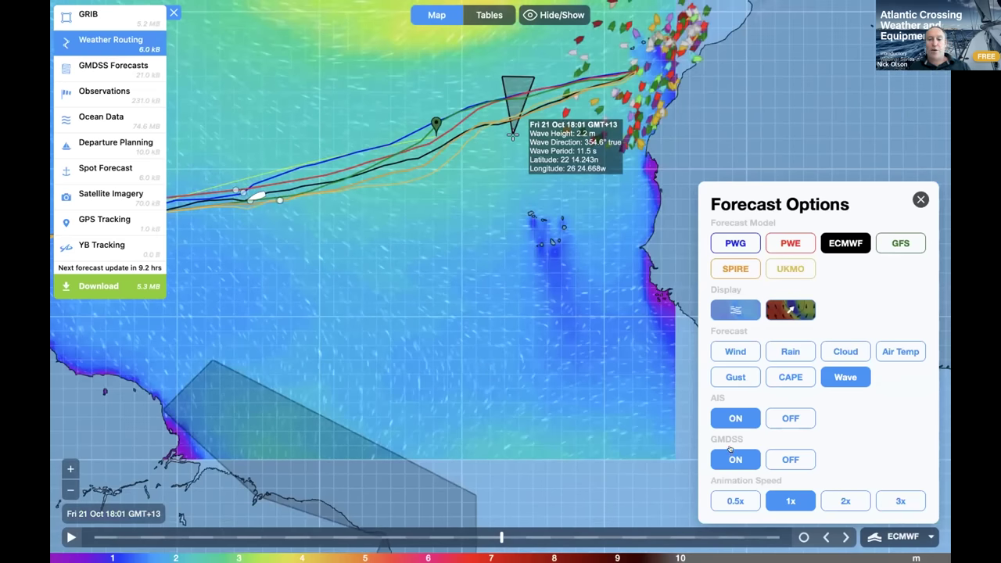
- Turn off the AIS and GMDSS overlays and play the wave animation until Sat 22 Oct 01:16
{"action": "left_click", "coordinate": [782, 418]}
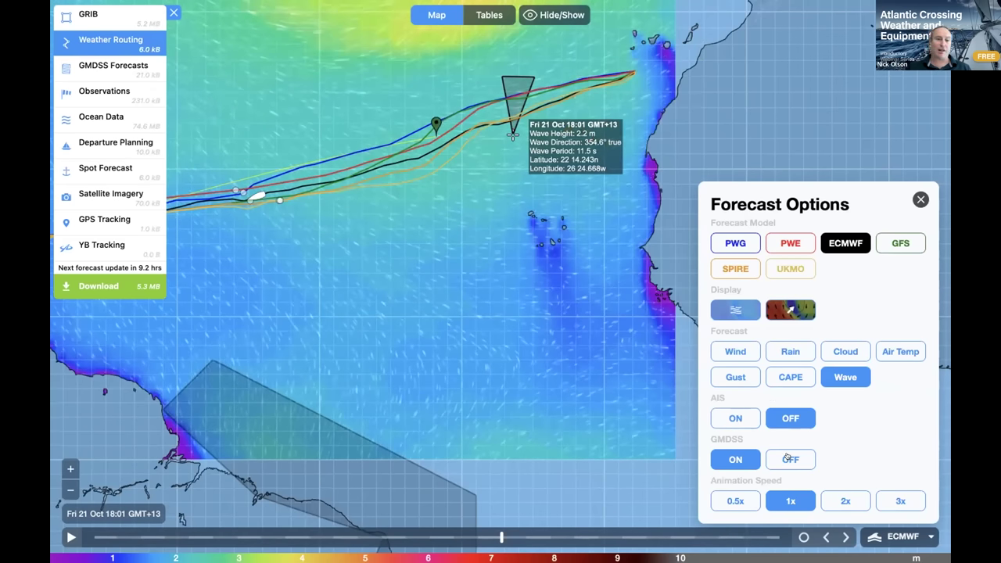
{"action": "left_click", "coordinate": [788, 459]}
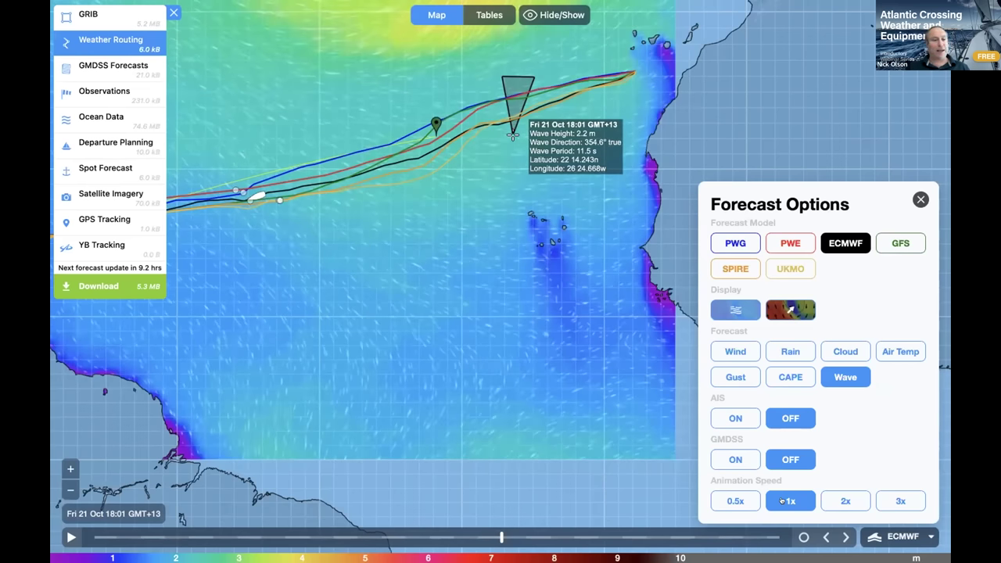
{"action": "left_click", "coordinate": [69, 537]}
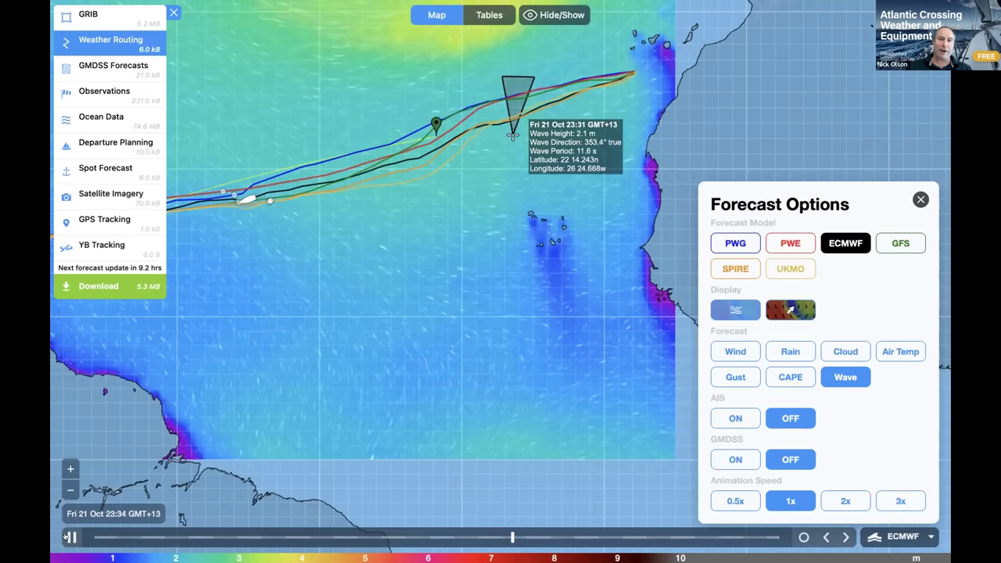
{"action": "left_click", "coordinate": [69, 537]}
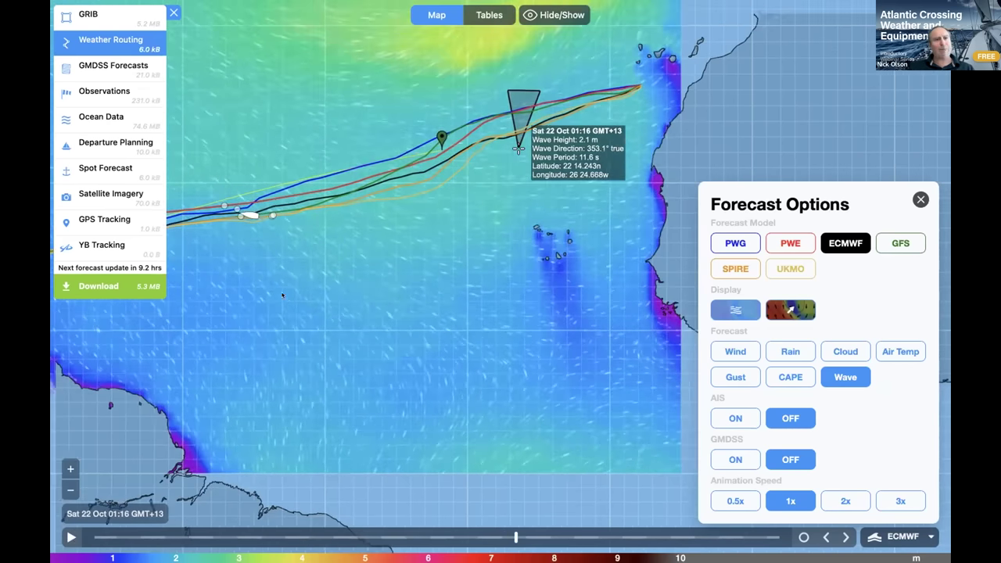
- Open the GMDSS text forecast for Region II and read from the general synopsis through the area forecasts to the 24-hour outlook
{"action": "left_click", "coordinate": [103, 66]}
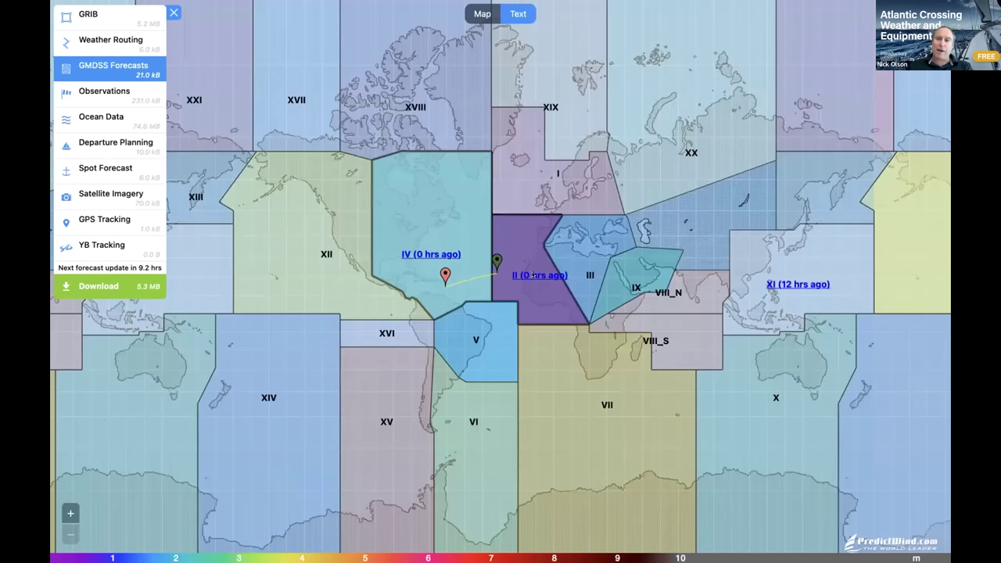
{"action": "left_click", "coordinate": [533, 276]}
{"action": "scroll", "coordinate": [526, 337], "scroll_direction": "down", "scroll_amount": 15}
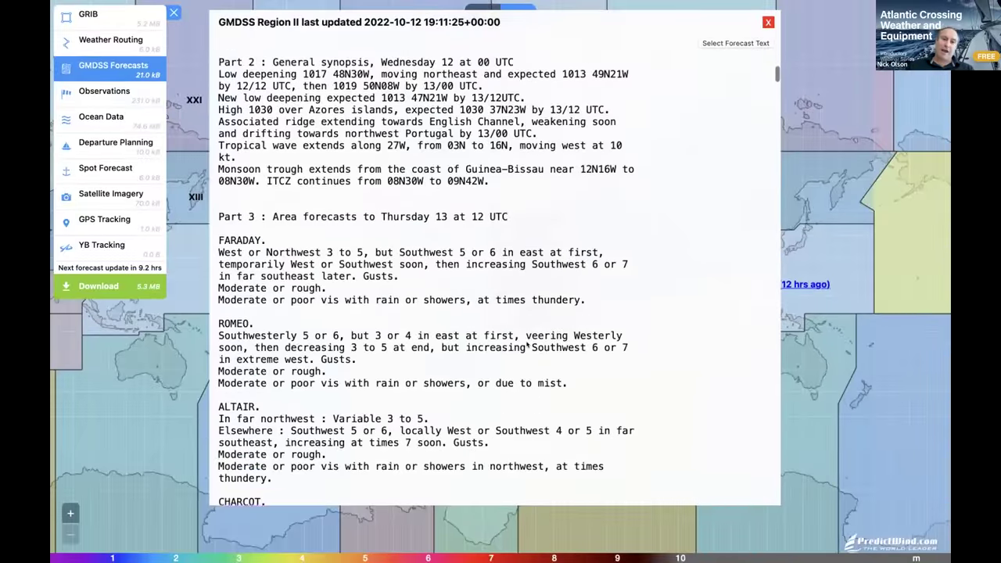
{"action": "scroll", "coordinate": [526, 345], "scroll_direction": "down", "scroll_amount": 10}
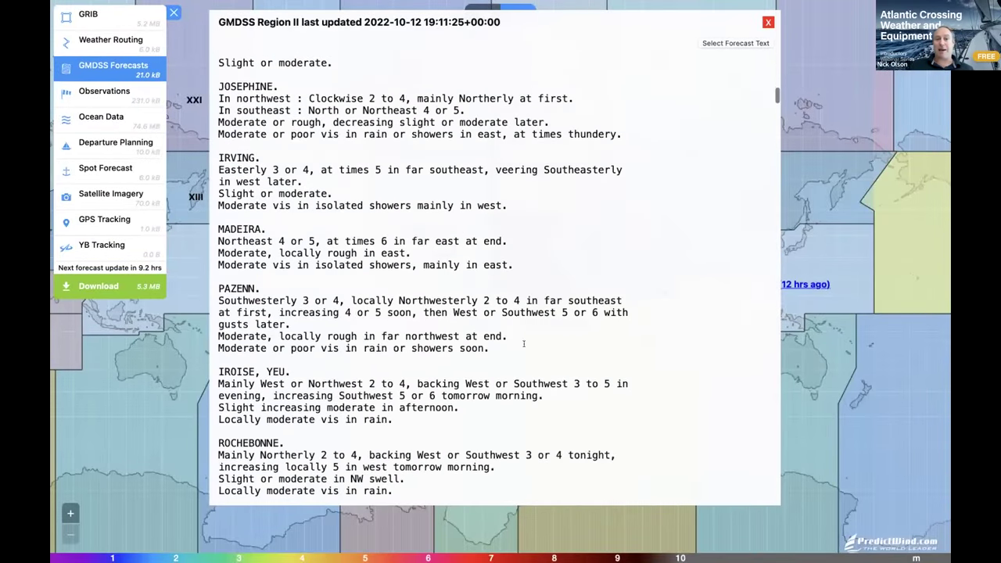
{"action": "scroll", "coordinate": [523, 344], "scroll_direction": "down", "scroll_amount": 10}
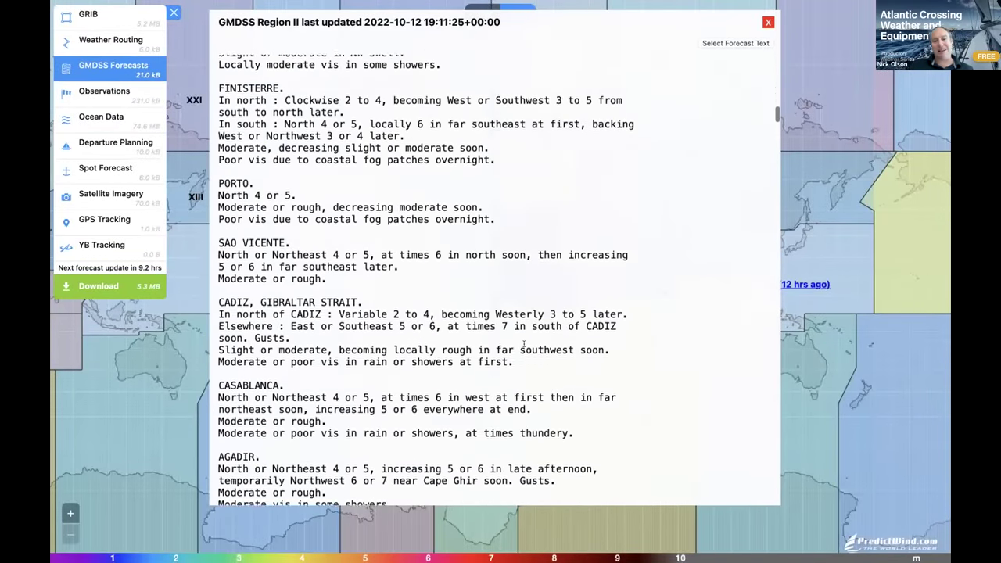
{"action": "scroll", "coordinate": [523, 343], "scroll_direction": "down", "scroll_amount": 5}
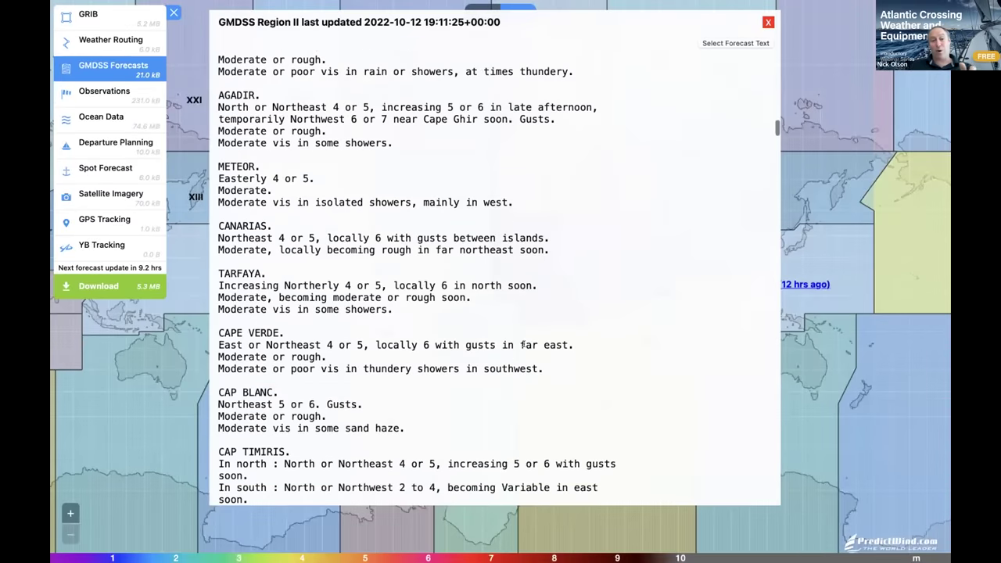
{"action": "scroll", "coordinate": [523, 343], "scroll_direction": "down", "scroll_amount": 3}
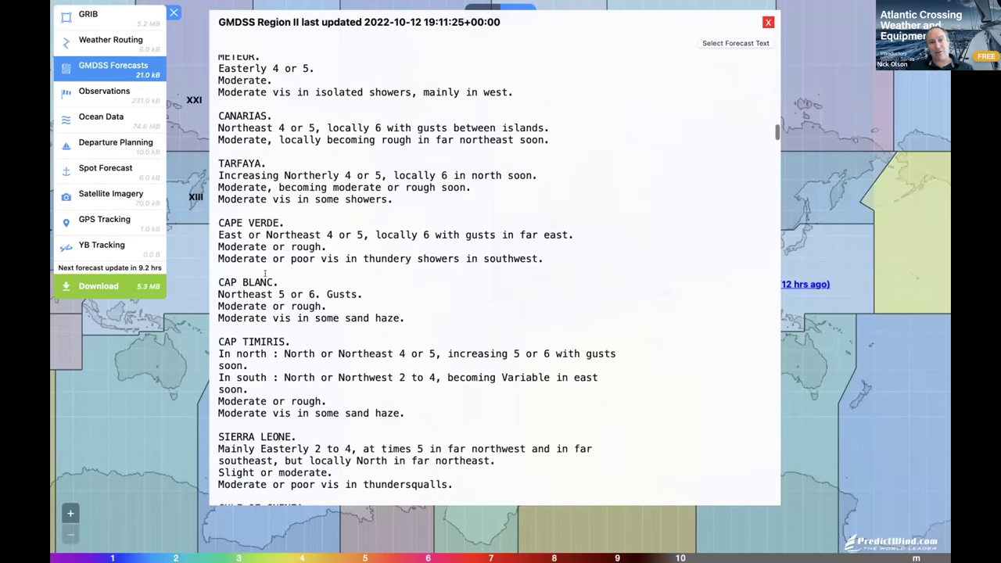
{"action": "scroll", "coordinate": [333, 259], "scroll_direction": "down", "scroll_amount": 1}
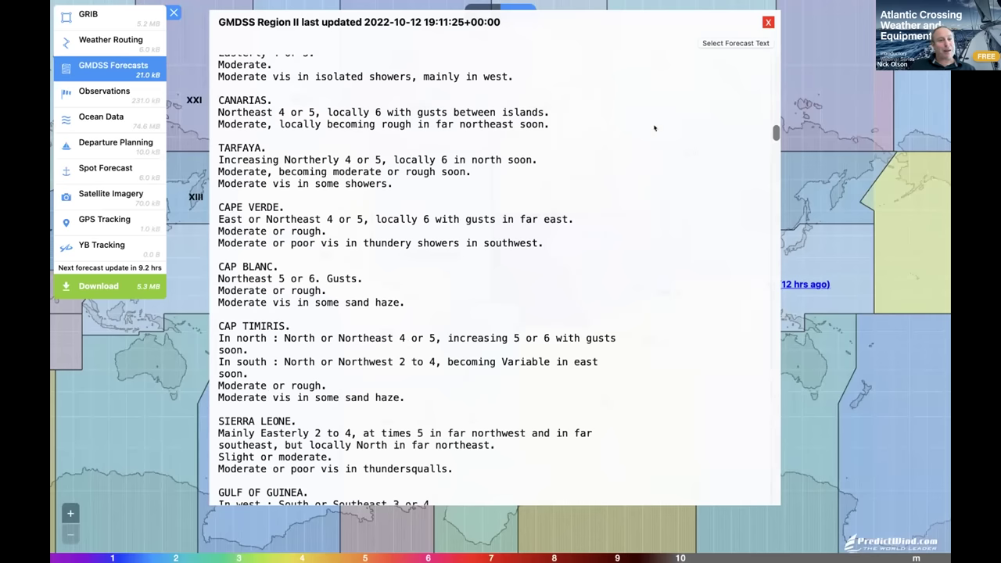
{"action": "scroll", "coordinate": [634, 145], "scroll_direction": "down", "scroll_amount": 5}
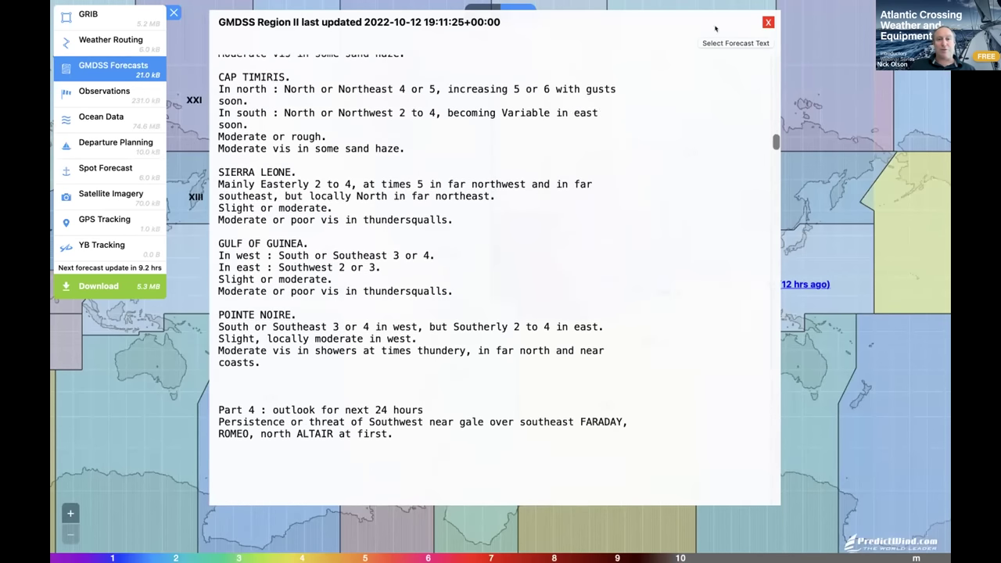
- Close the GMDSS text forecast and show the Mercator offshore currents for Fri 14 Oct 02:40 without the forecast options
{"action": "left_click", "coordinate": [767, 21]}
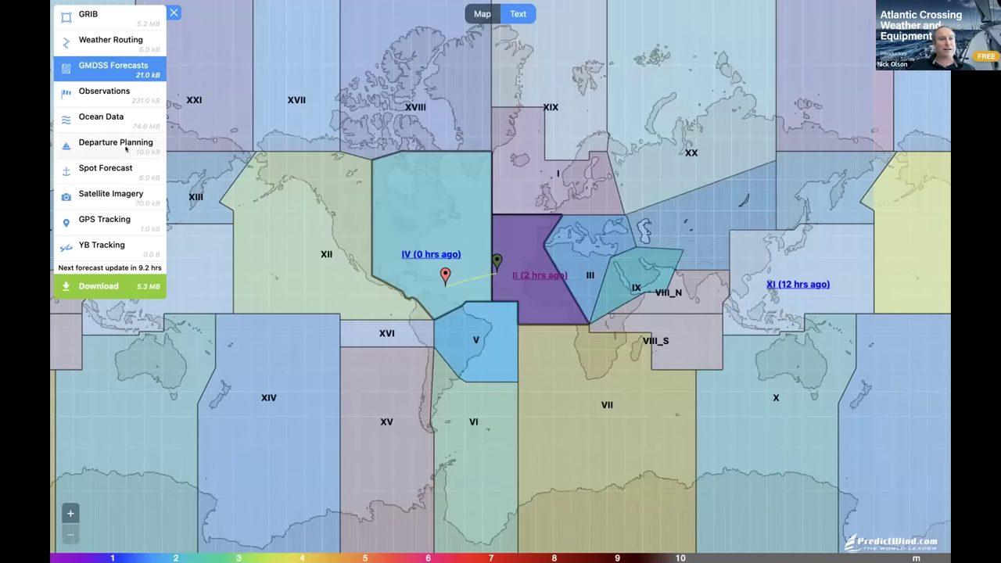
{"action": "left_click", "coordinate": [103, 117]}
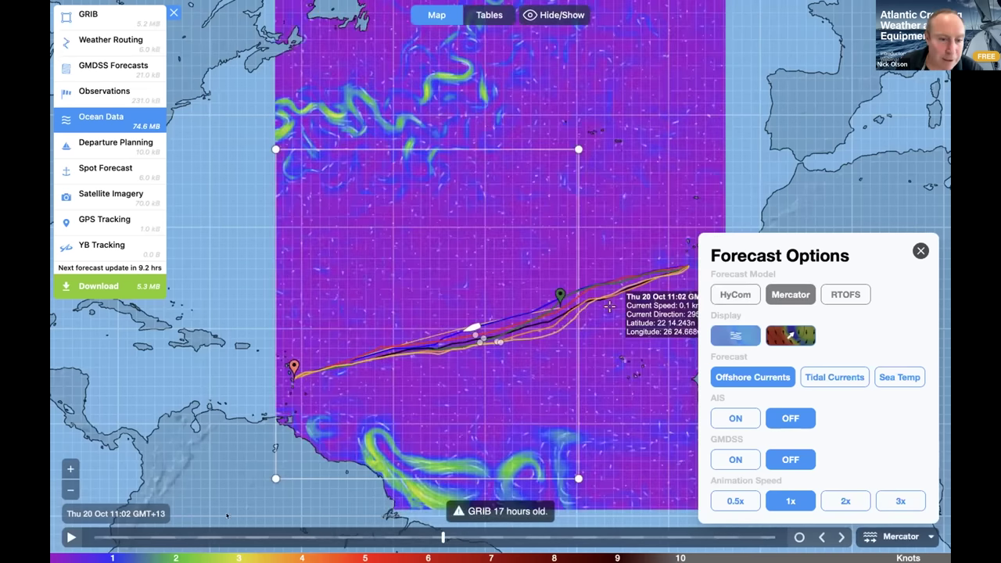
{"action": "left_click", "coordinate": [226, 516]}
{"action": "left_click_drag", "start_coordinate": [440, 538], "coordinate": [145, 538]}
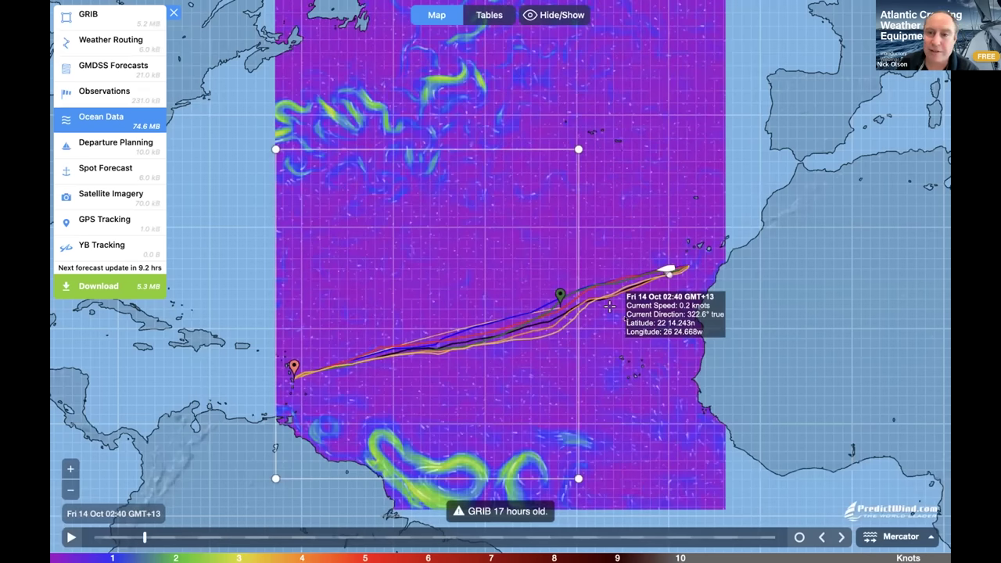
- Examine the current forecast around the Canary Islands at the start of the routes and off northeastern South America
{"action": "scroll", "coordinate": [609, 306], "scroll_direction": "up", "scroll_amount": 3}
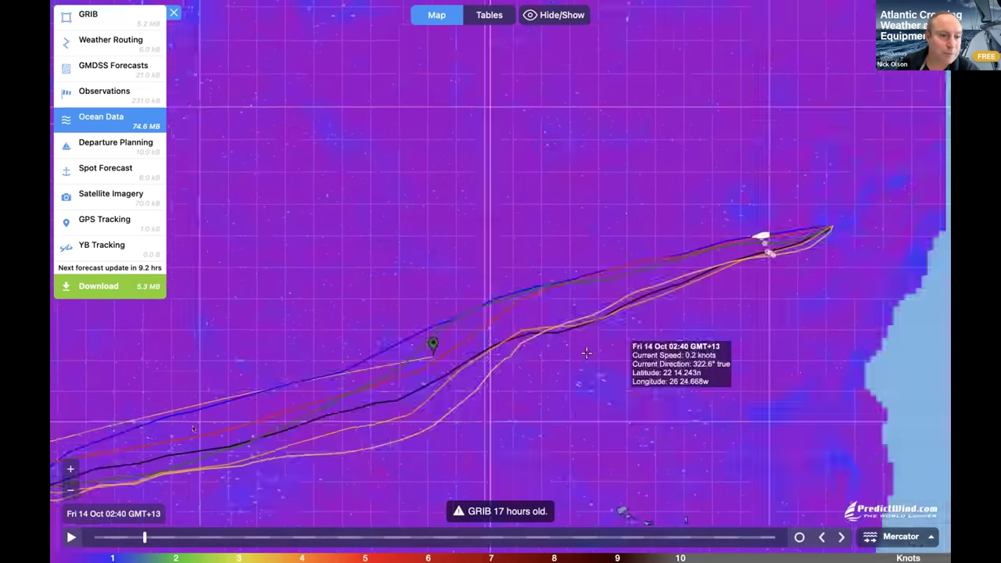
{"action": "left_click_drag", "start_coordinate": [587, 354], "coordinate": [277, 337]}
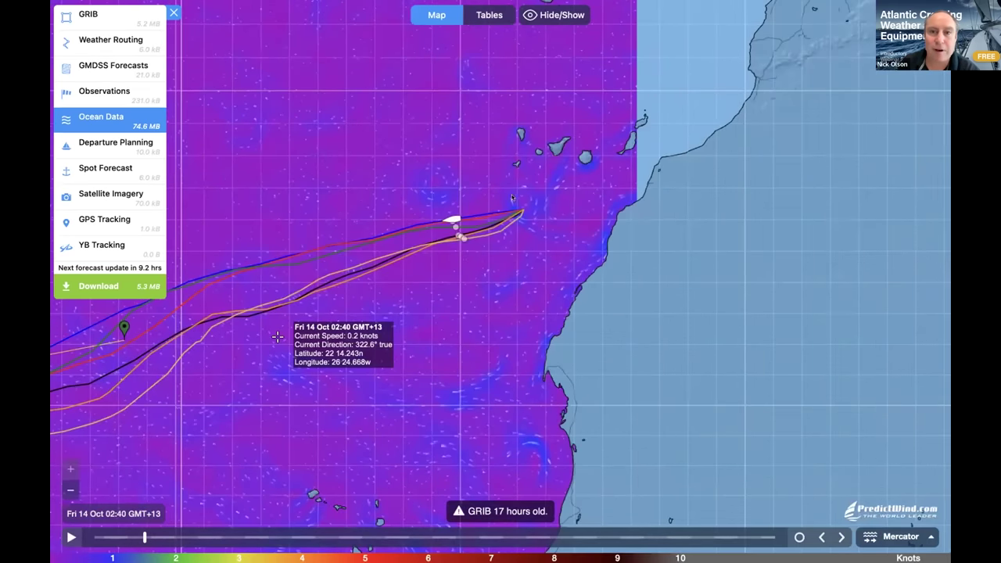
{"action": "scroll", "coordinate": [511, 196], "scroll_direction": "up", "scroll_amount": 2}
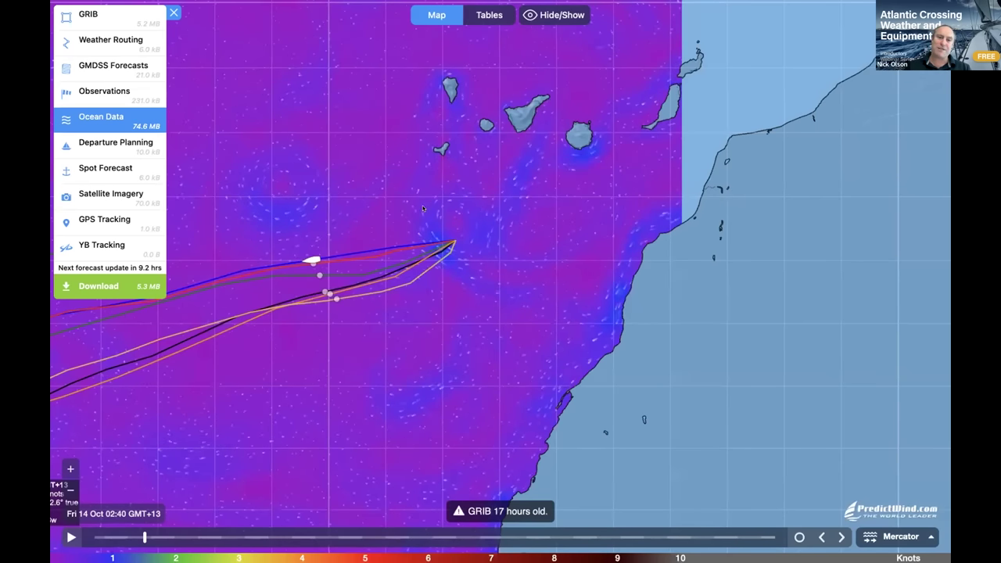
{"action": "left_click_drag", "start_coordinate": [426, 209], "coordinate": [421, 213]}
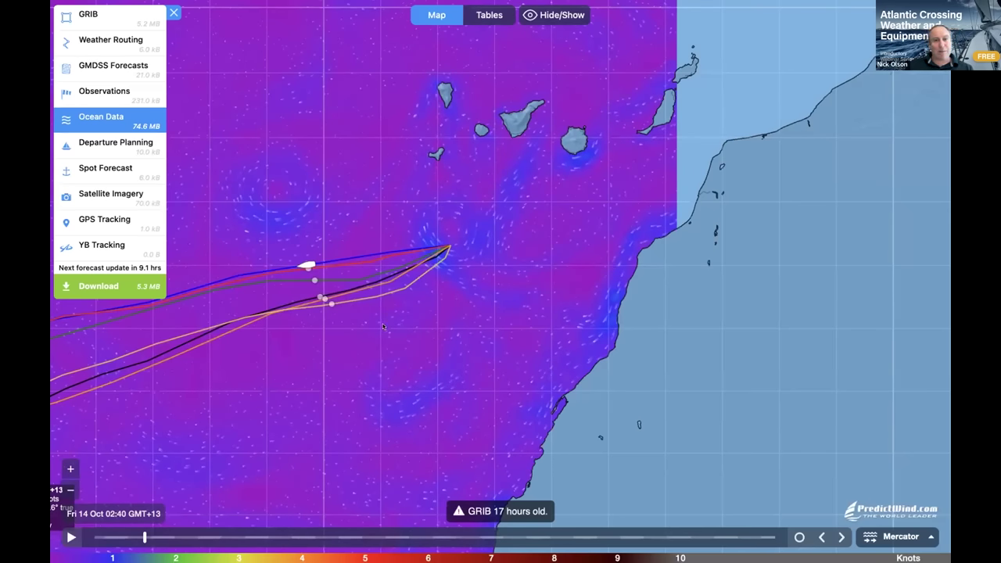
{"action": "scroll", "coordinate": [278, 339], "scroll_direction": "up", "scroll_amount": 5}
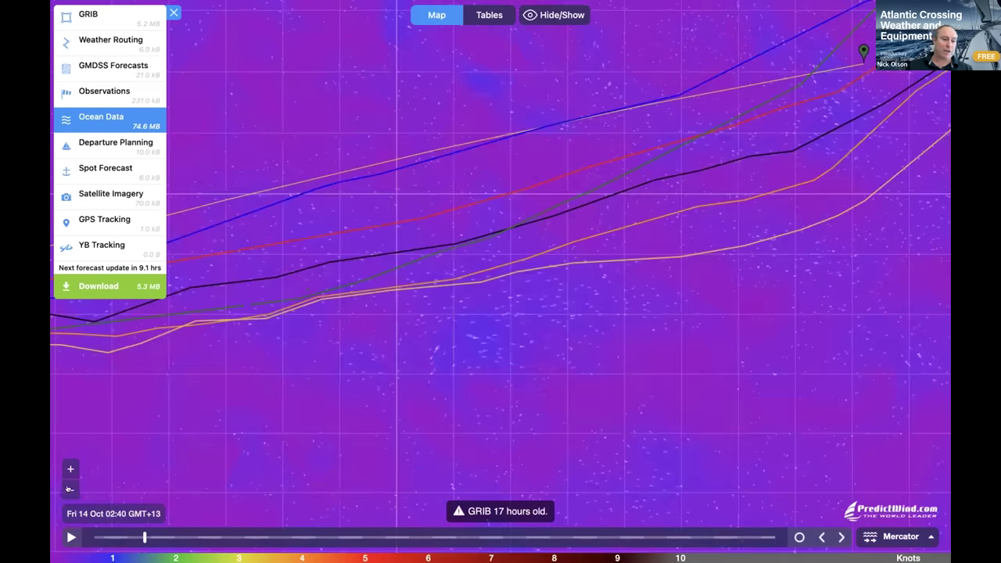
{"action": "left_click", "coordinate": [70, 489]}
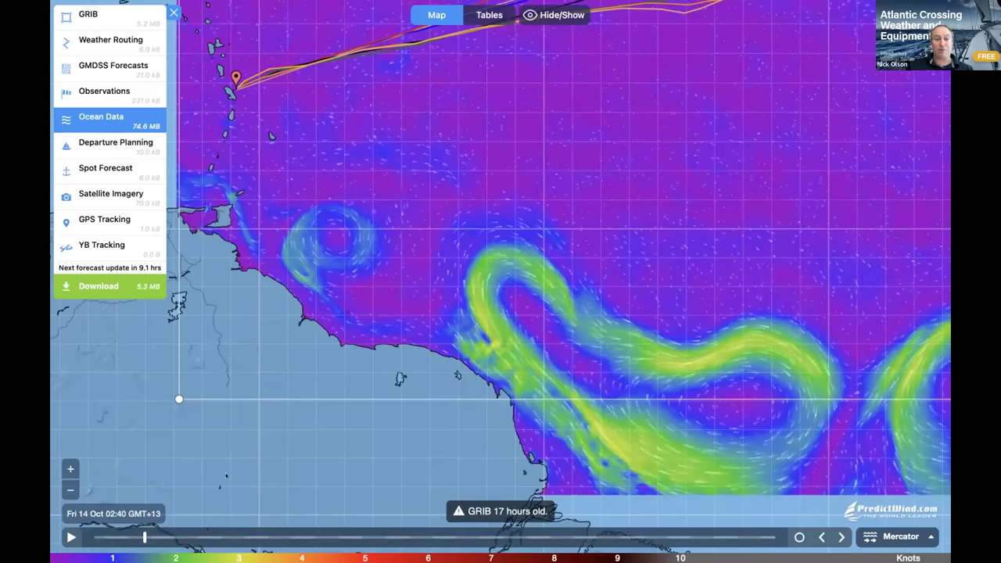
{"action": "left_click", "coordinate": [70, 488]}
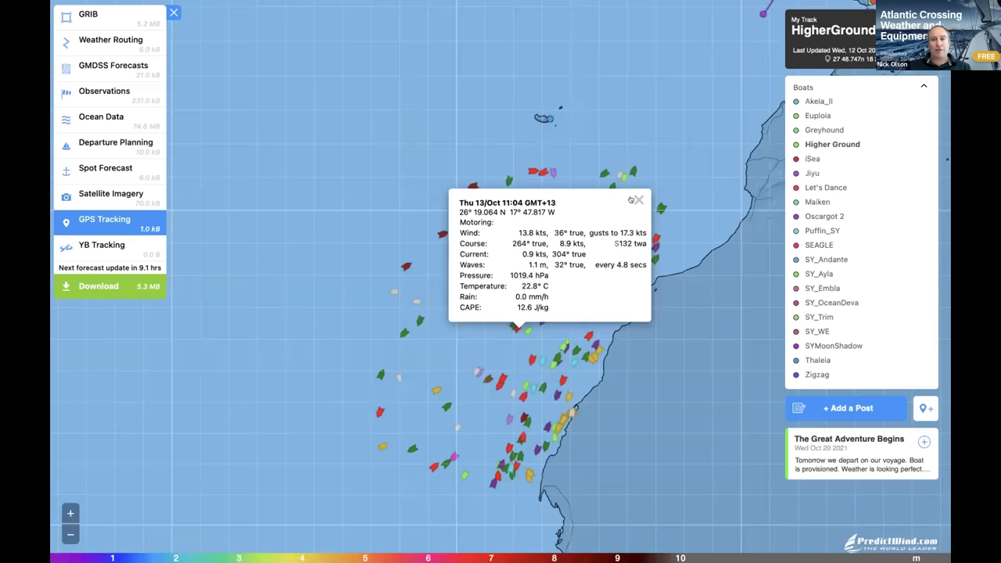
- Close the weather pop-up on the GPS tracking map, select the boat Maiken, and browse its posts
{"action": "left_click", "coordinate": [631, 200]}
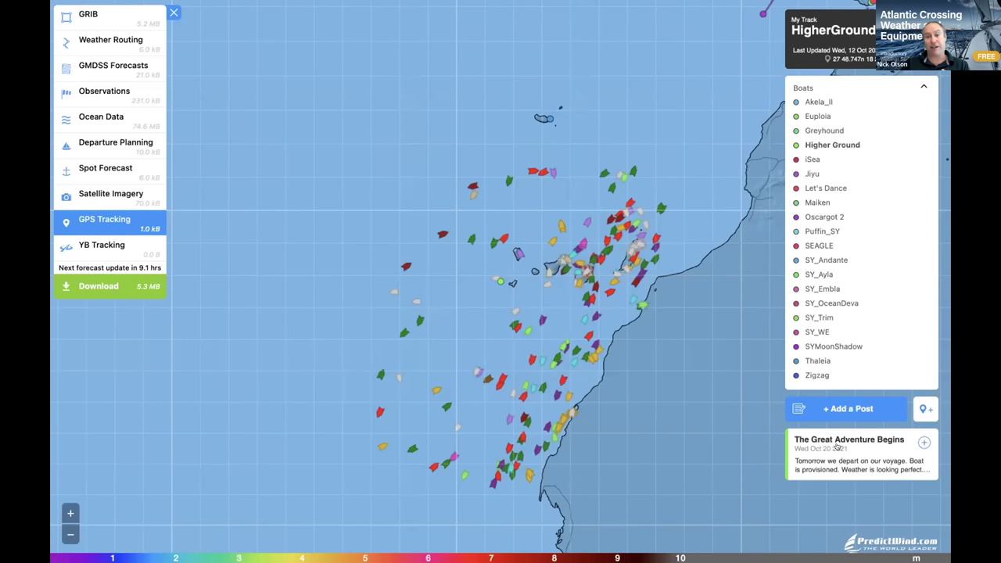
{"action": "left_click", "coordinate": [811, 201]}
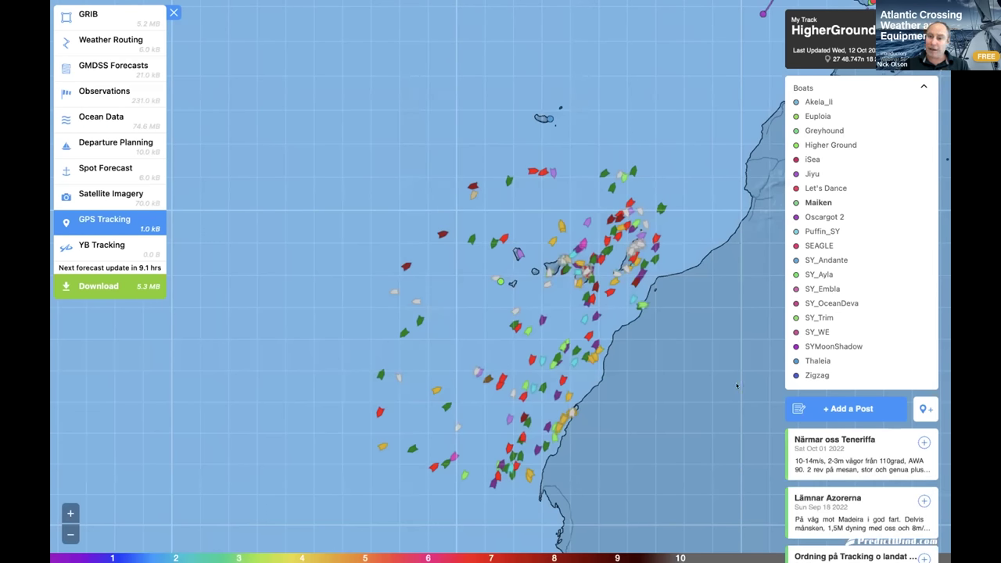
{"action": "scroll", "coordinate": [736, 384], "scroll_direction": "down", "scroll_amount": 2}
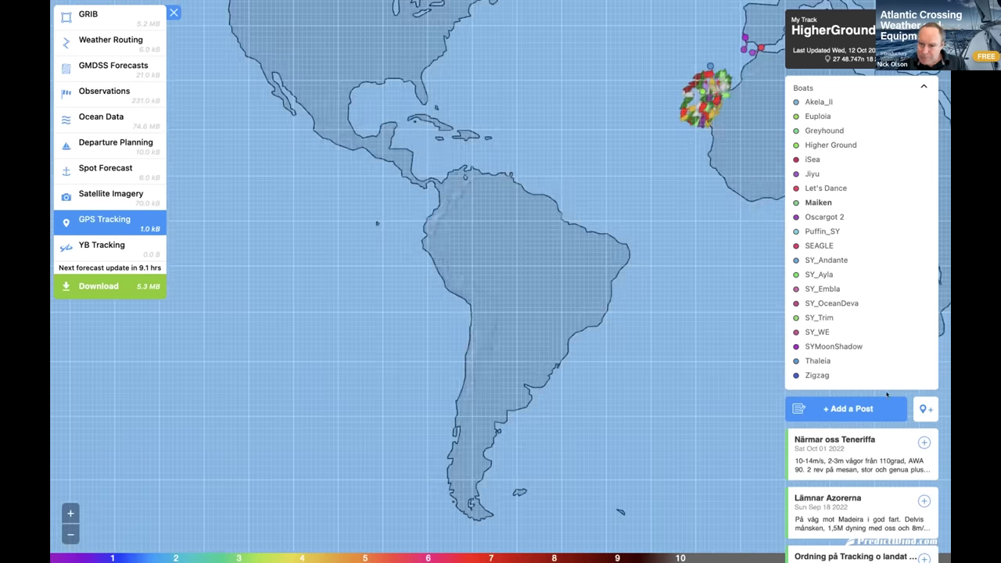
{"action": "scroll", "coordinate": [887, 394], "scroll_direction": "down", "scroll_amount": 2}
{"action": "scroll", "coordinate": [845, 297], "scroll_direction": "up", "scroll_amount": 2}
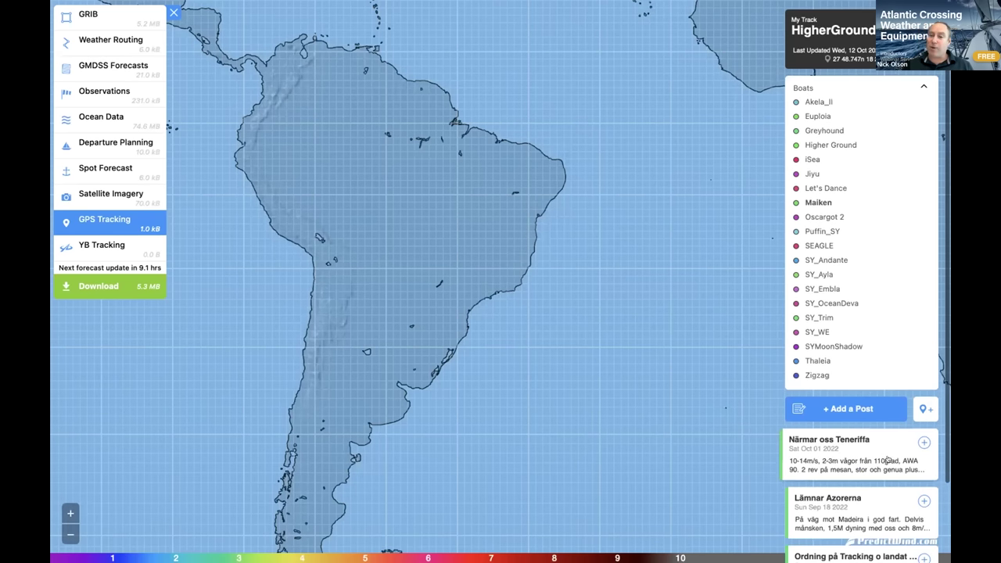
{"action": "scroll", "coordinate": [887, 461], "scroll_direction": "down", "scroll_amount": 1}
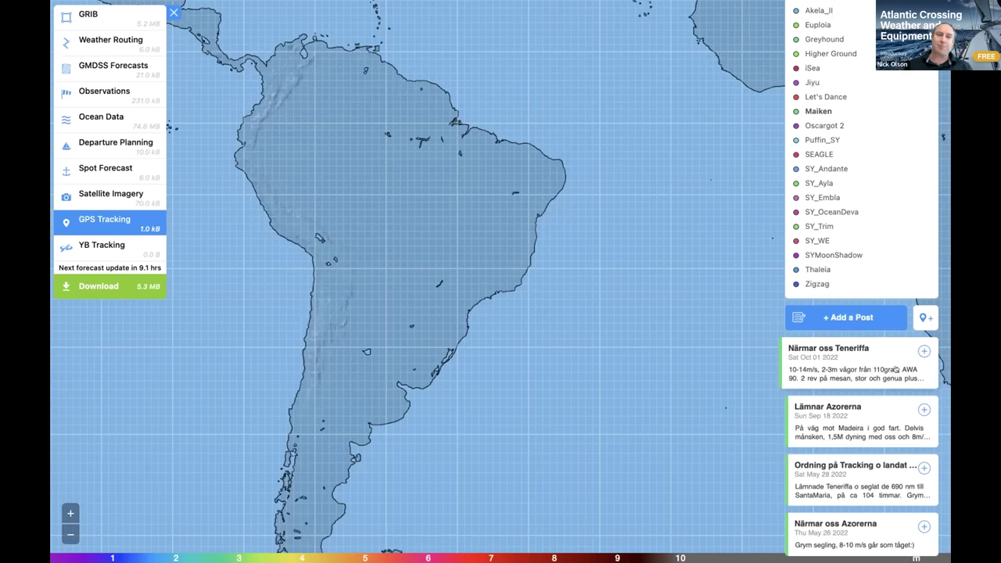
- Switch to the browser's Golden Globe Race 2022 tracking page and review the race selection and its weather routing option
{"action": "left_click", "coordinate": [875, 246]}
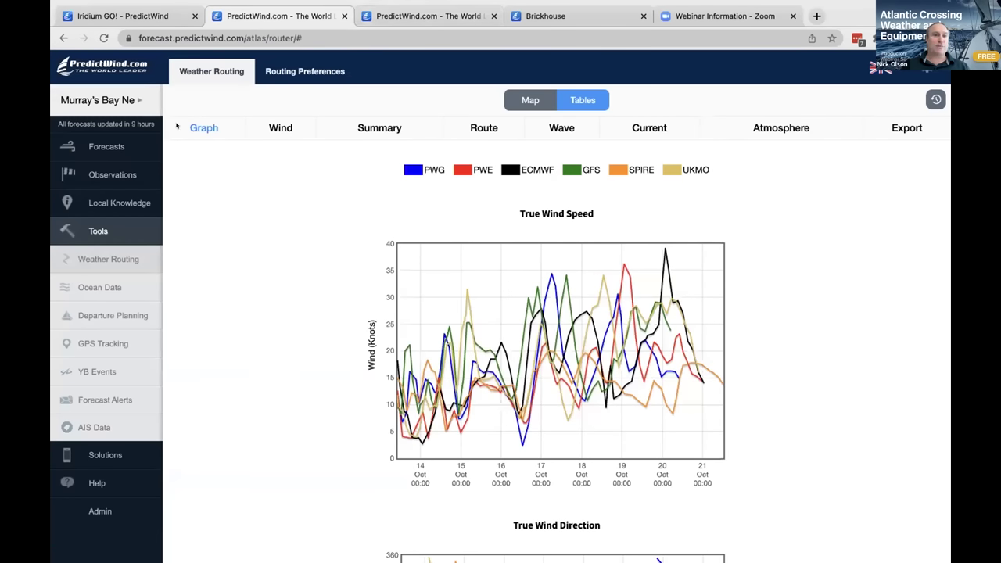
{"action": "left_click", "coordinate": [438, 16]}
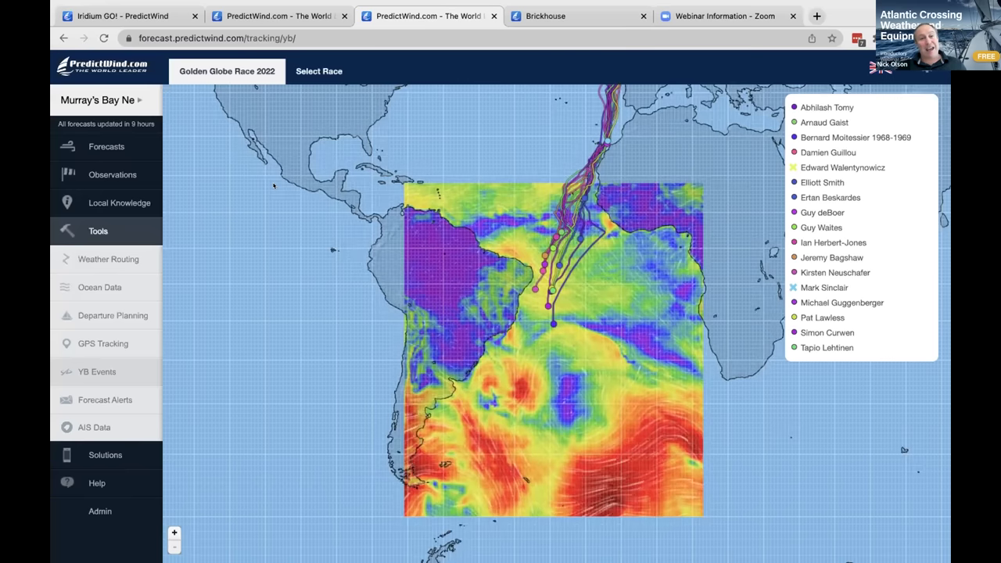
{"action": "left_click", "coordinate": [307, 75]}
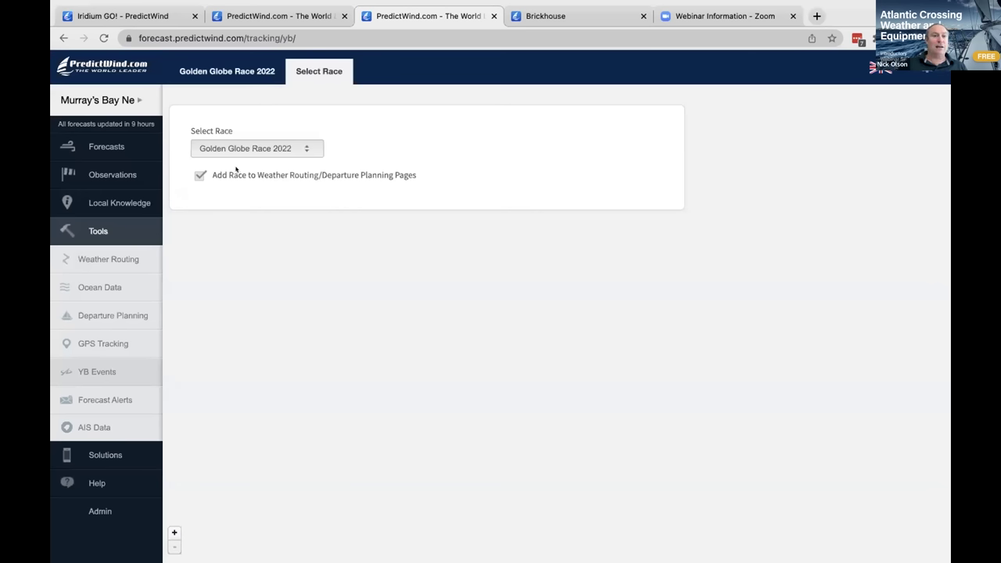
{"action": "left_click", "coordinate": [199, 177]}
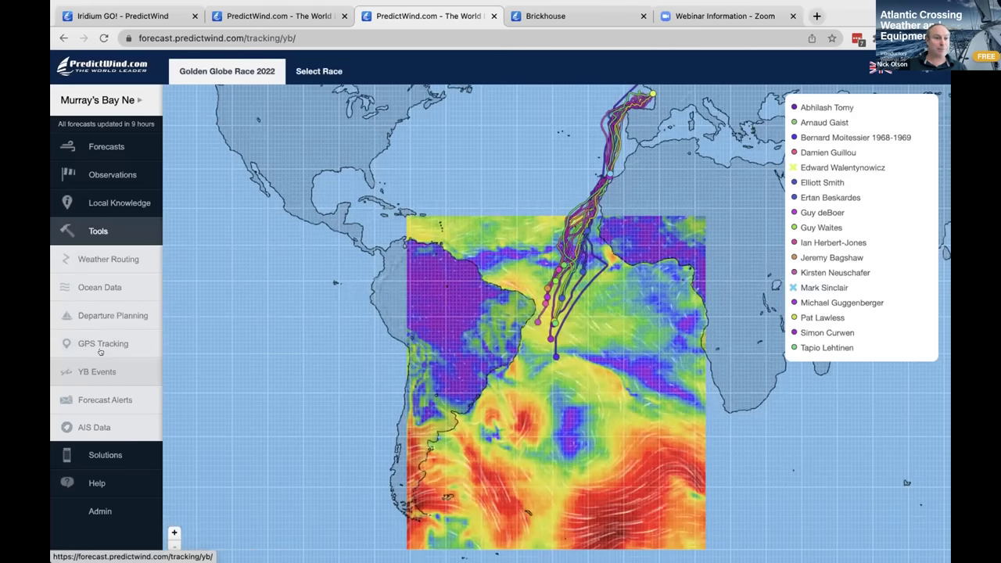
- Open the GPS tracking map for VikingExplorersRally2023 and review its track duration and group settings
{"action": "left_click", "coordinate": [100, 342]}
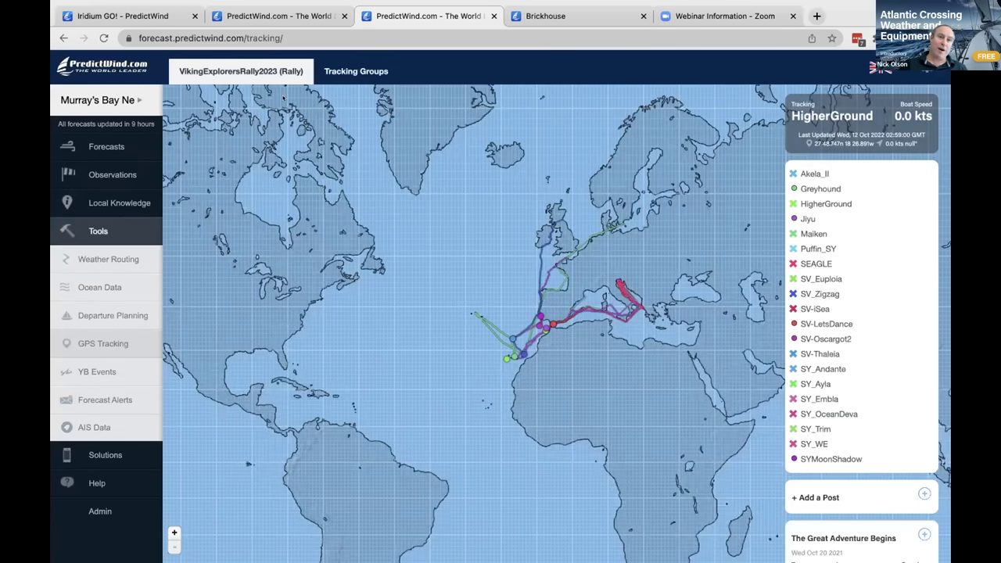
{"action": "left_click", "coordinate": [355, 71]}
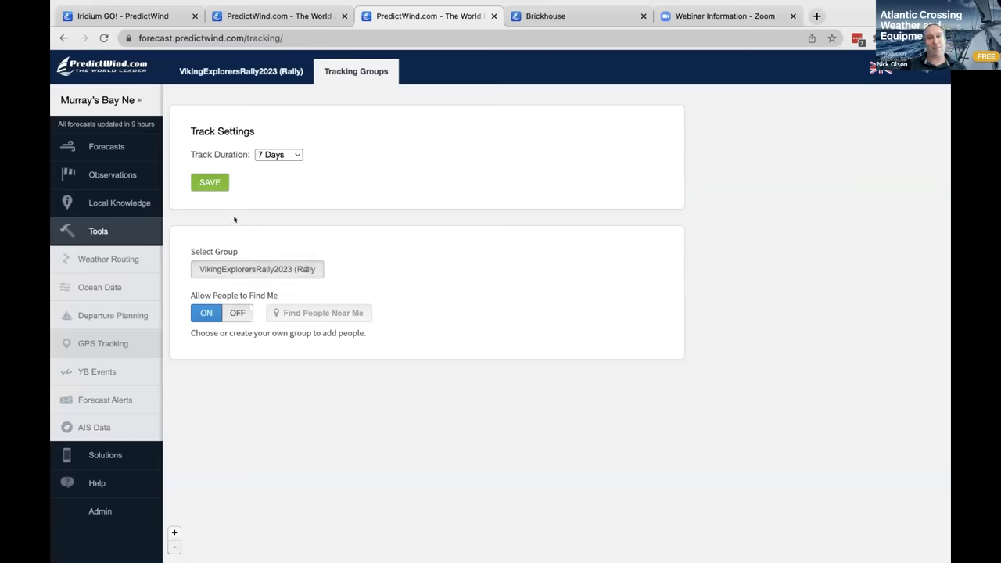
- View the Brickhouse tracking page, browse the boat's blog posts, and inspect the wind along its track near Brazil
{"action": "left_click", "coordinate": [558, 16]}
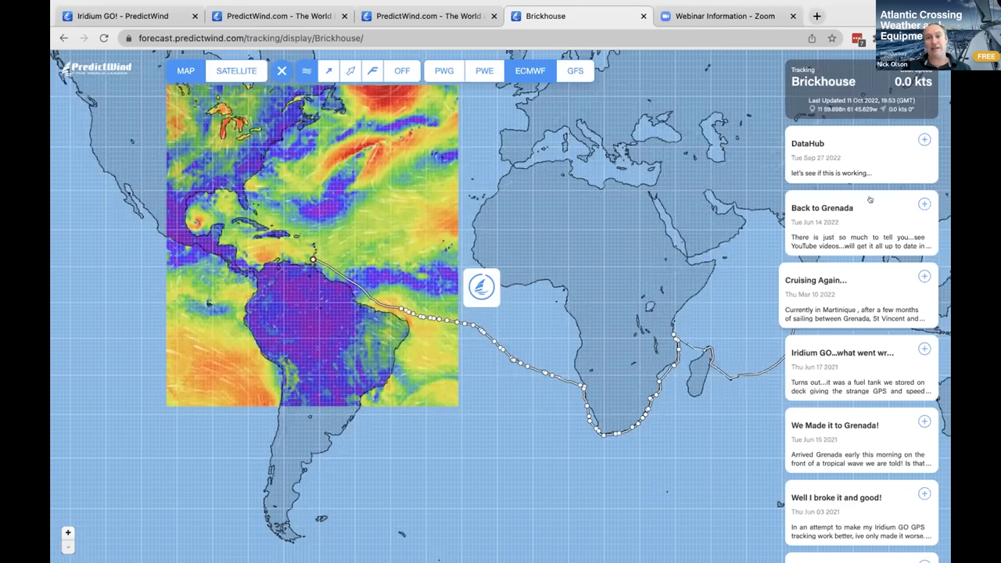
{"action": "scroll", "coordinate": [839, 165], "scroll_direction": "down", "scroll_amount": 3}
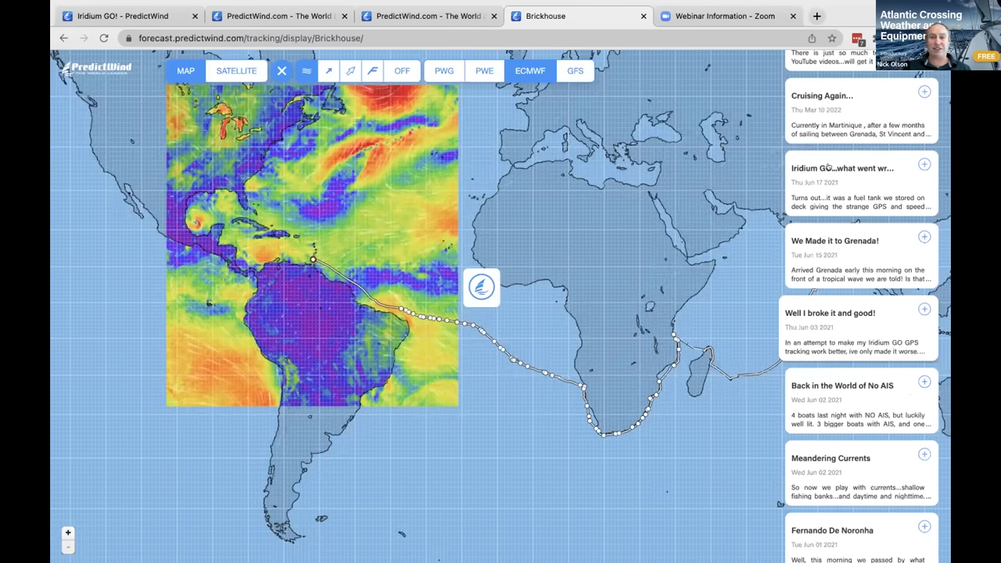
{"action": "scroll", "coordinate": [829, 166], "scroll_direction": "up", "scroll_amount": 3}
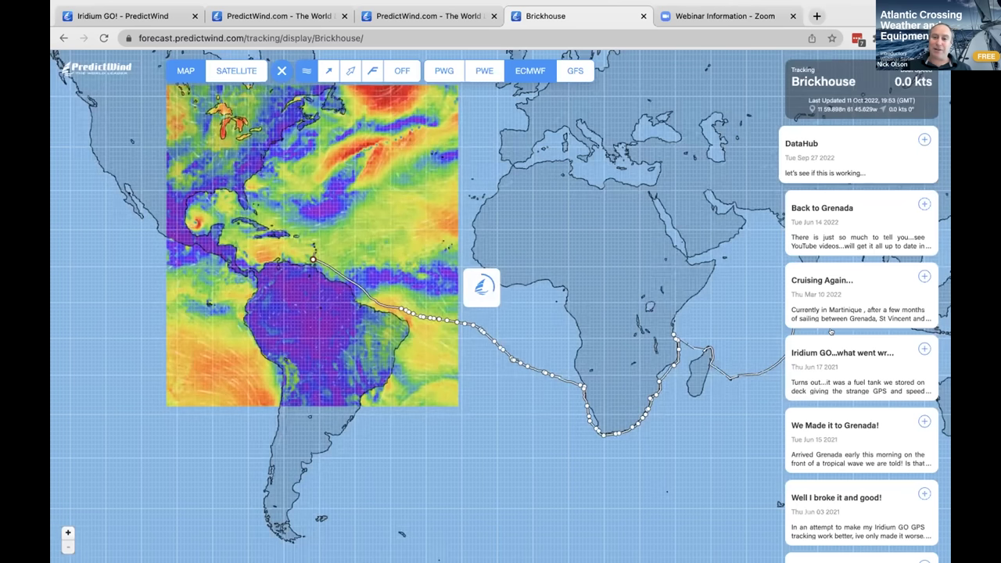
{"action": "scroll", "coordinate": [823, 407], "scroll_direction": "down", "scroll_amount": 4}
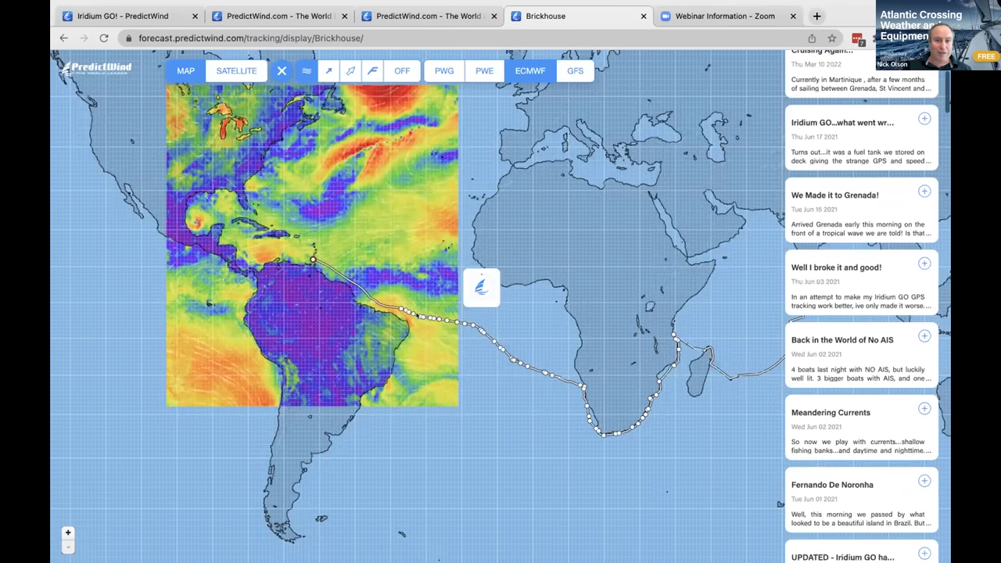
{"action": "mouse_move", "coordinate": [419, 316]}
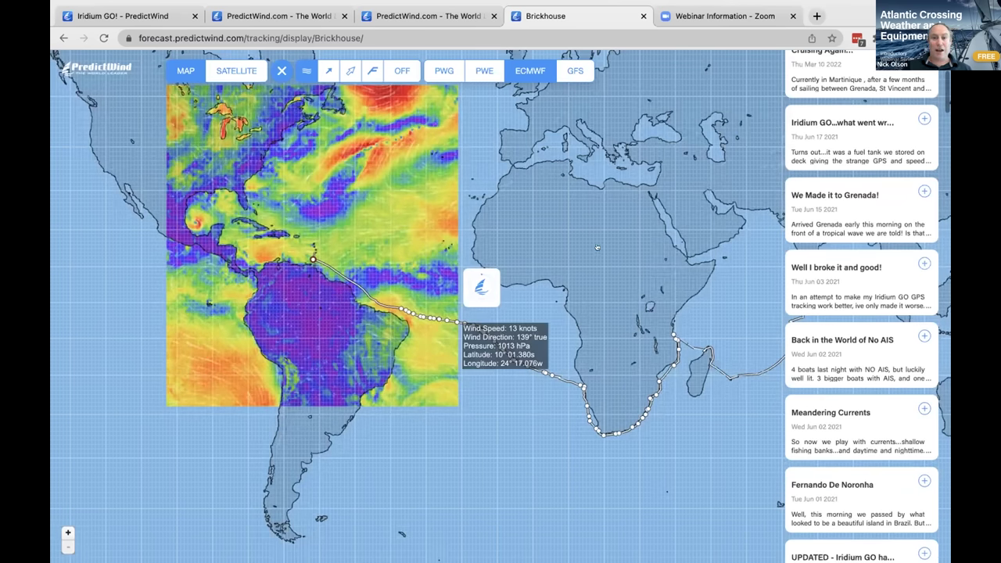